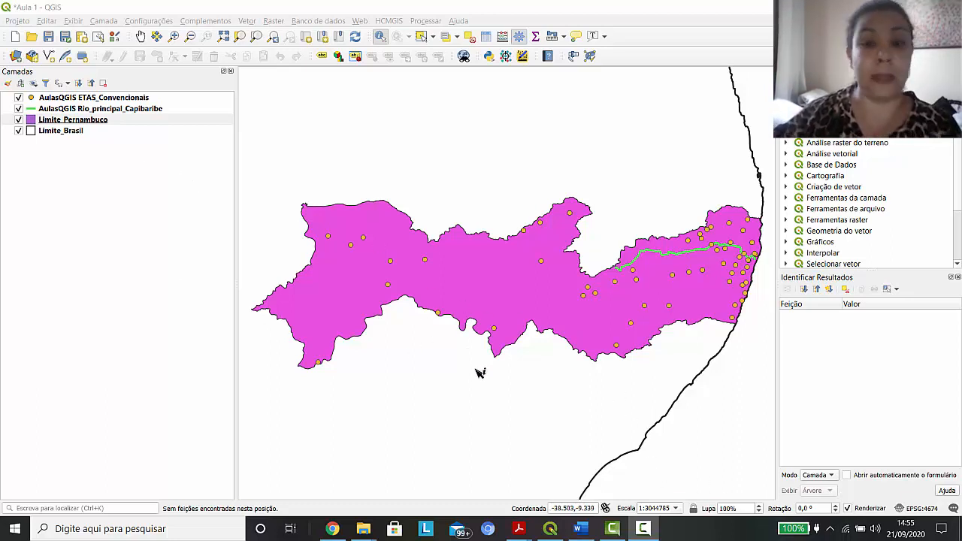
Remove the Limite_Brasil layer from the project
left_click(67, 134)
right_click(67, 137)
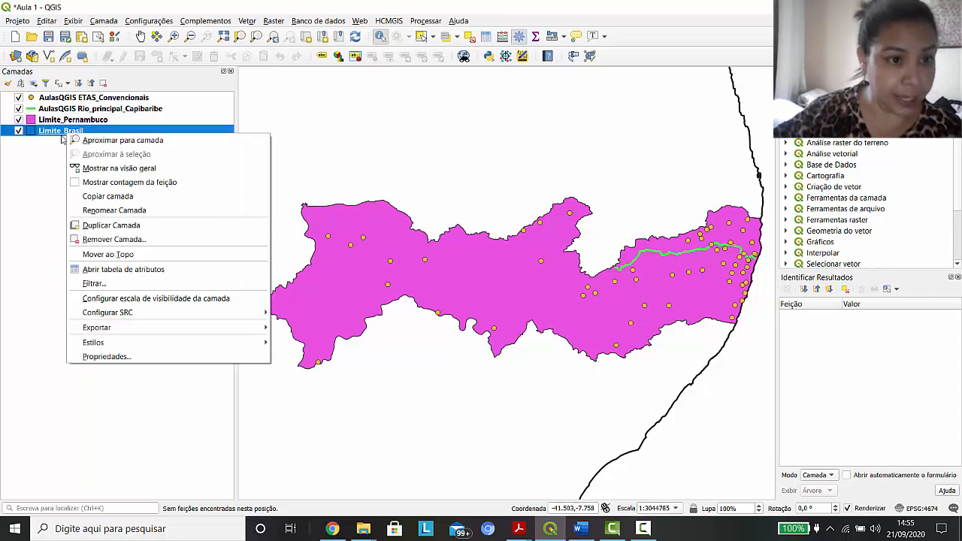
left_click(26, 184)
left_click(62, 134)
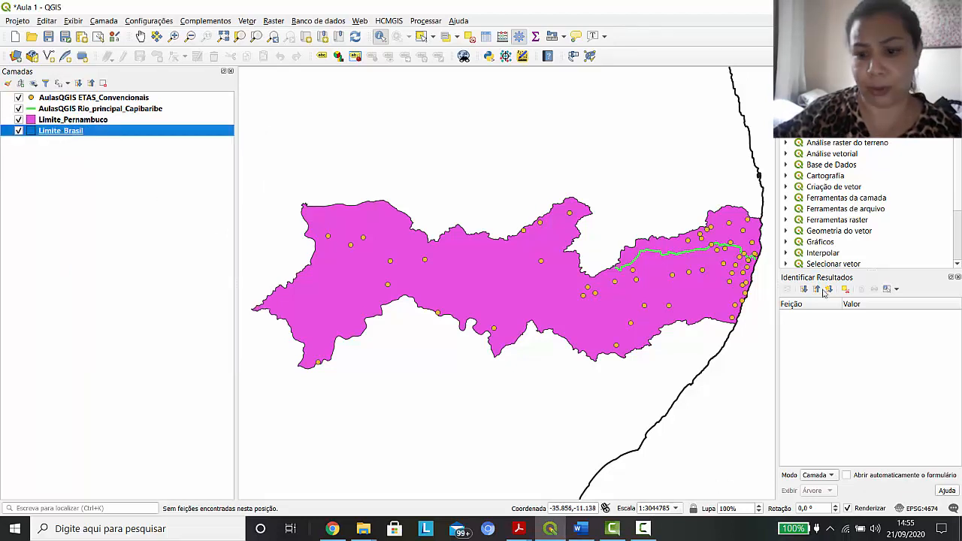
right_click(75, 134)
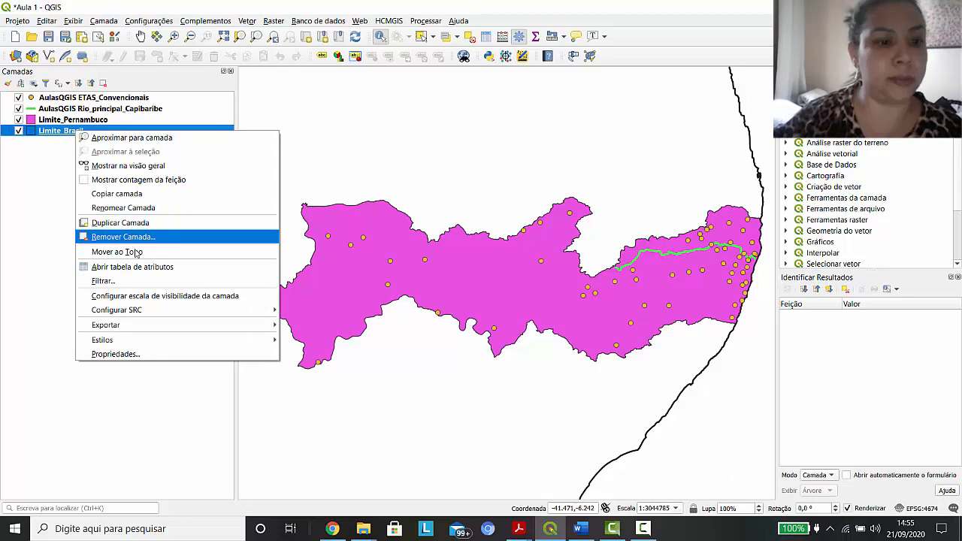
left_click(135, 238)
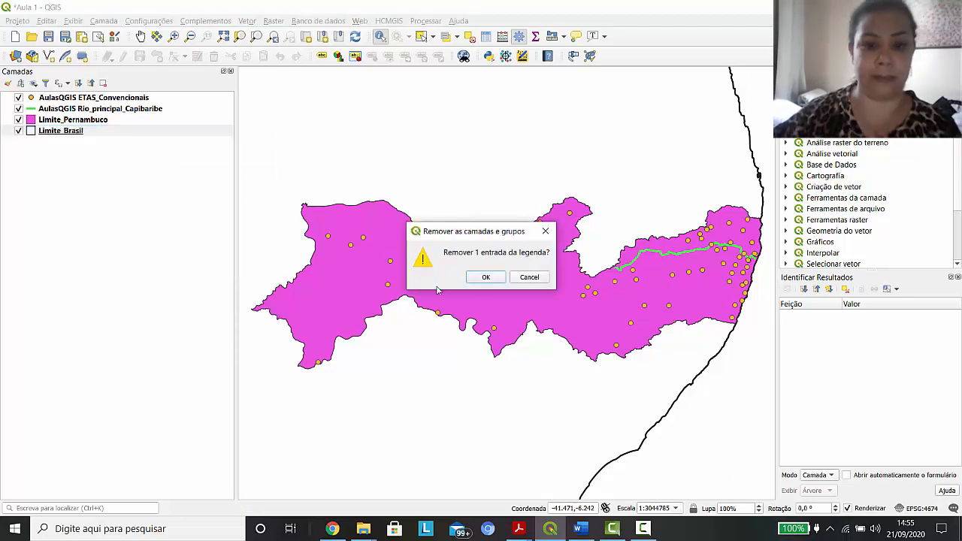
left_click(486, 277)
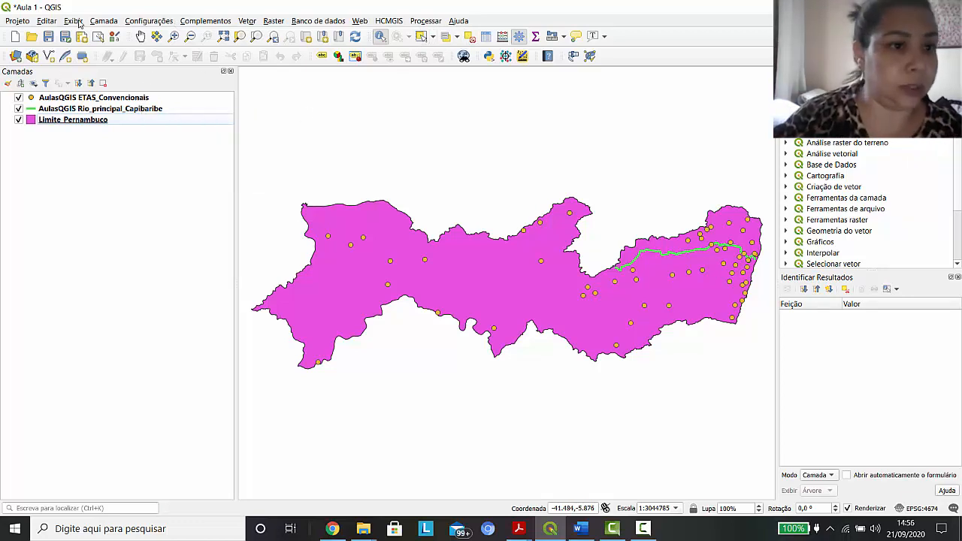
left_click(105, 21)
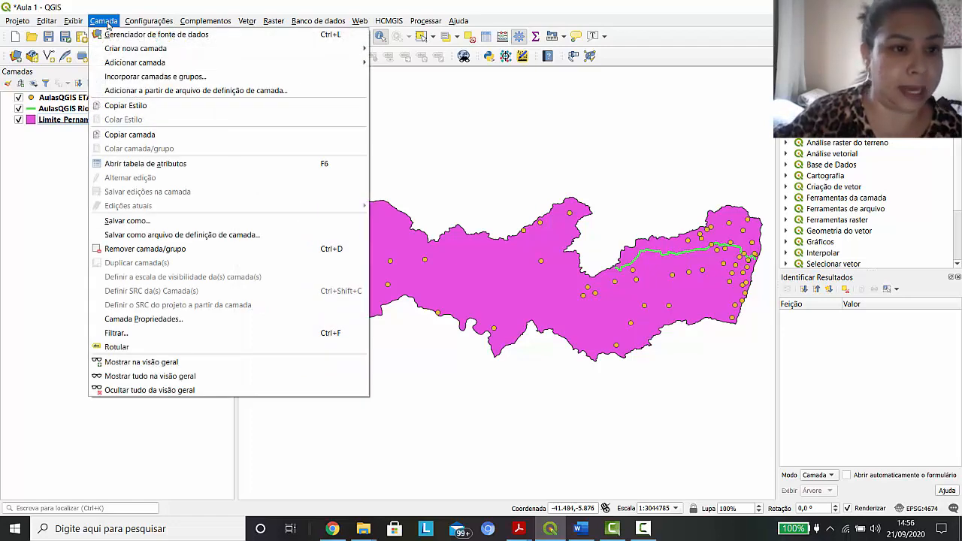
mouse_move(165, 66)
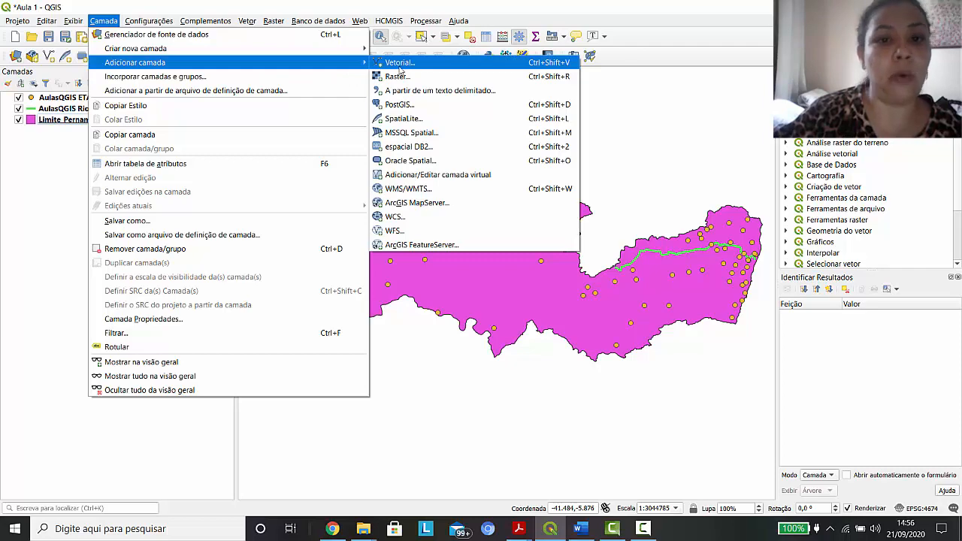
left_click(28, 188)
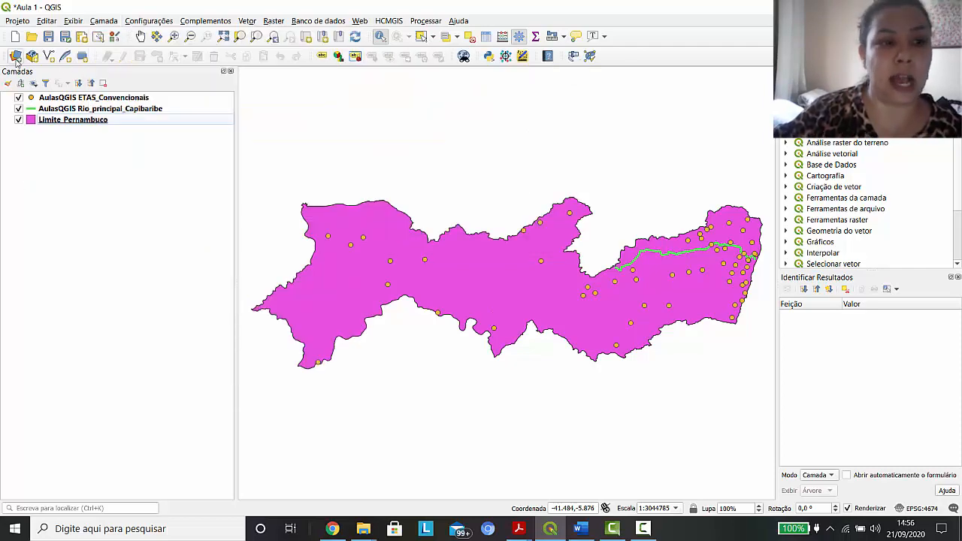
Add the PE_Municípios_POP_2010 vector layer from the AulasQGIS.gdb file geodatabase to the project
left_click(16, 57)
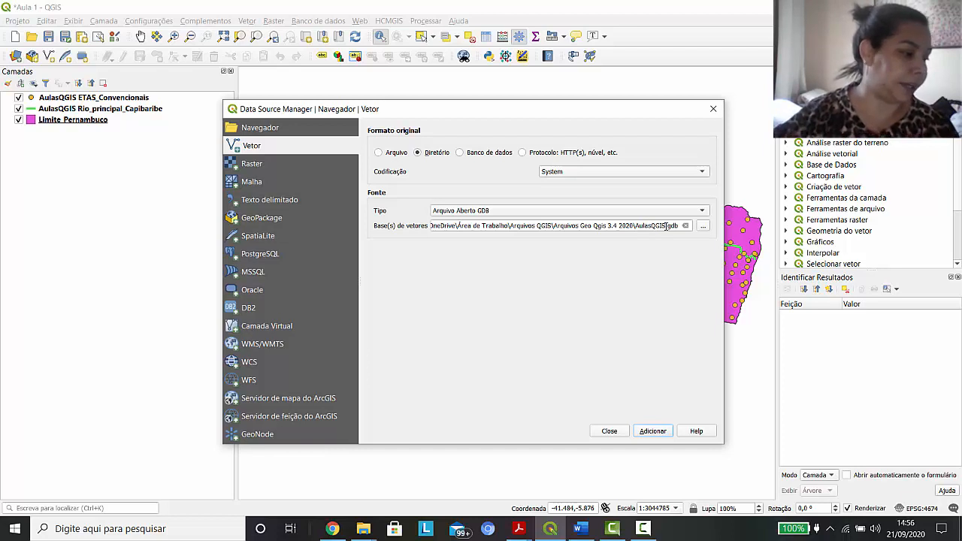
left_click(653, 434)
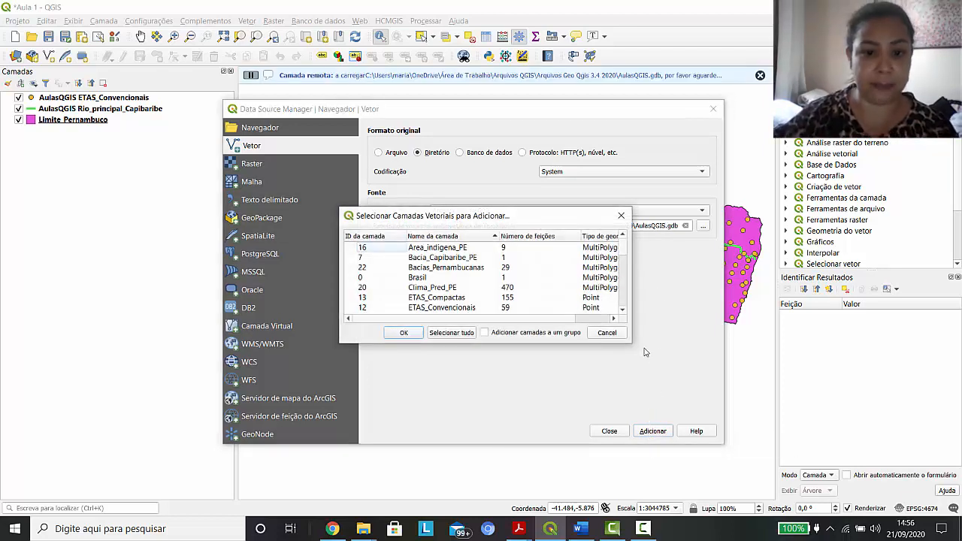
scroll(560, 295, "down", 3)
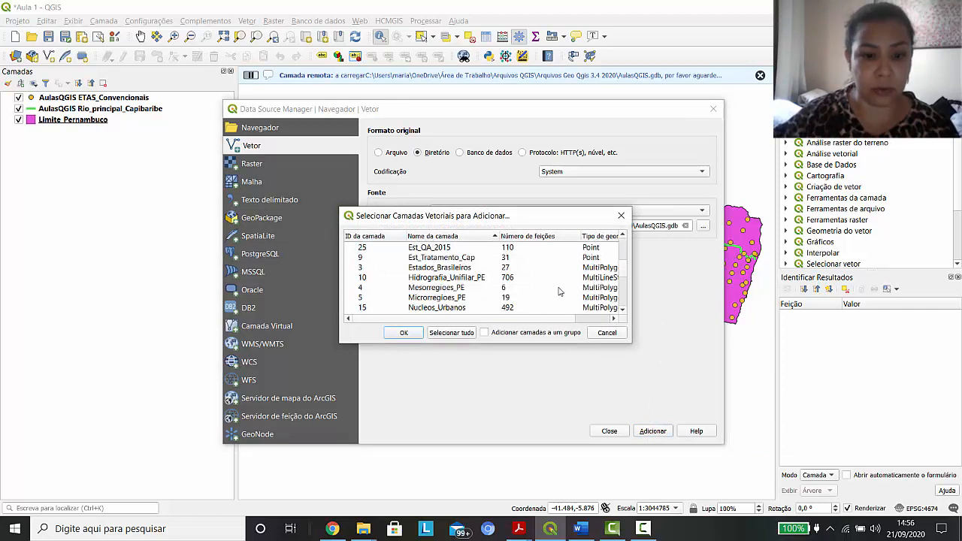
scroll(560, 292, "down", 2)
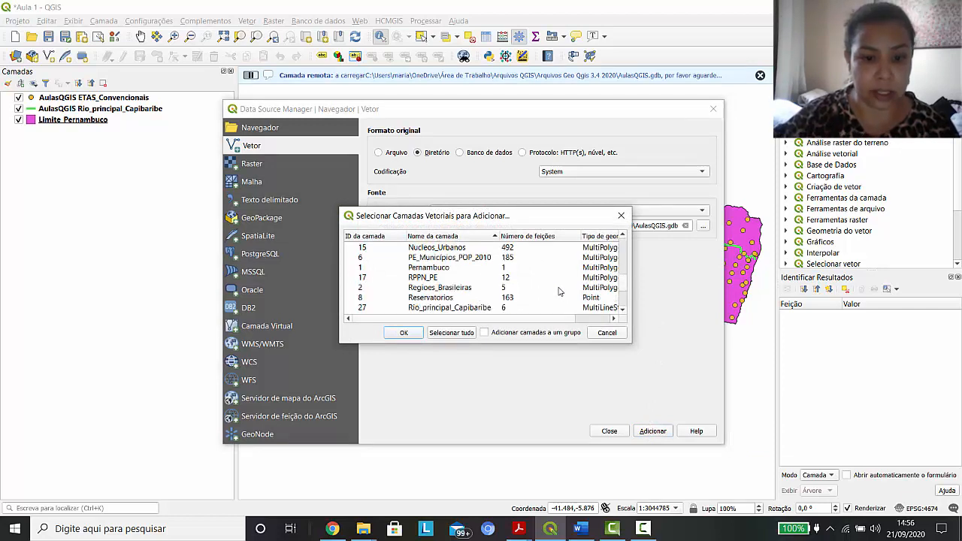
left_click(472, 258)
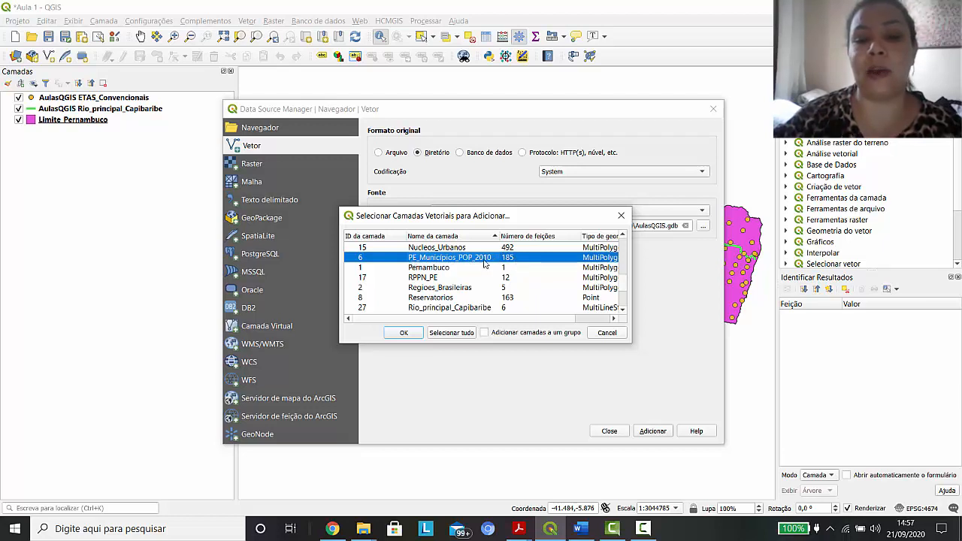
left_click(403, 333)
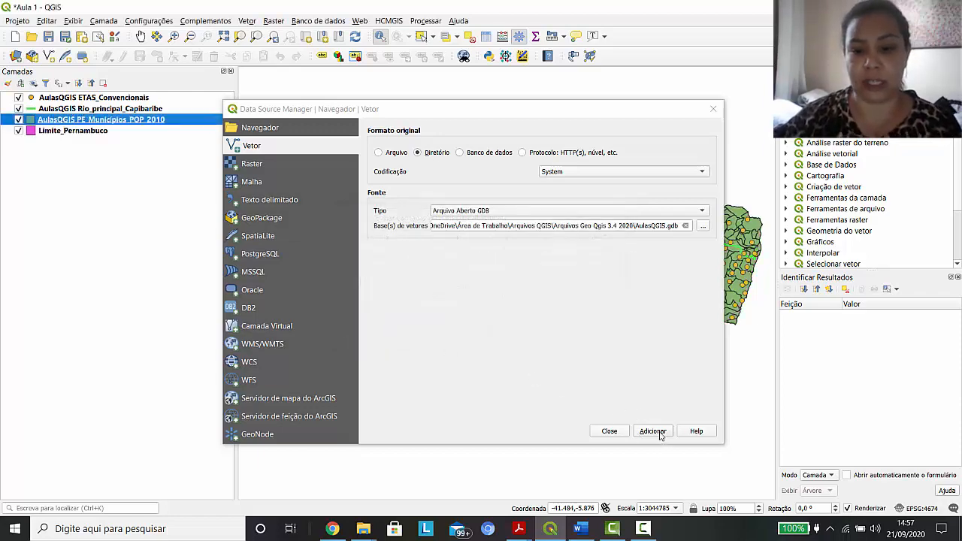
left_click(609, 431)
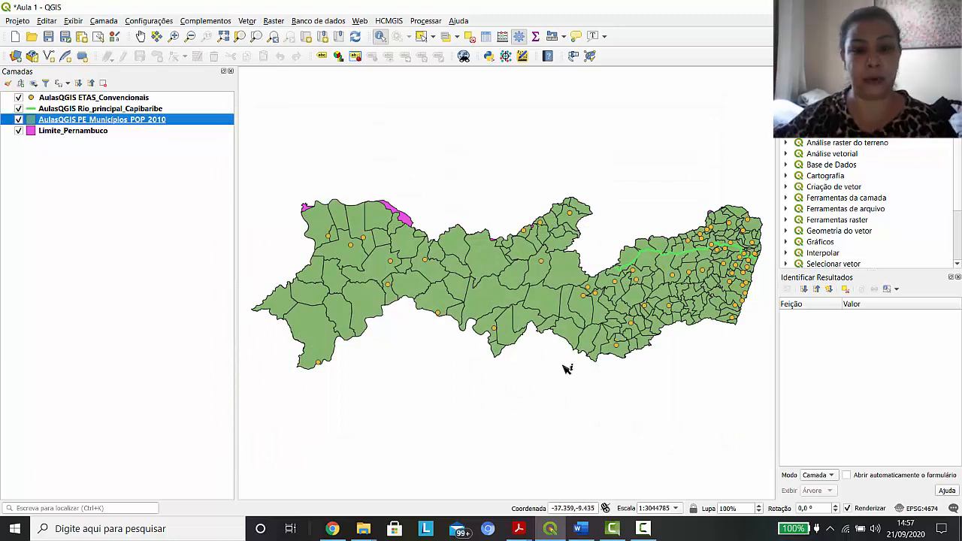
Toggle the PE_Municípios_POP_2010 layer off and on again, and hide the Limite_Pernambuco layer
left_click(19, 119)
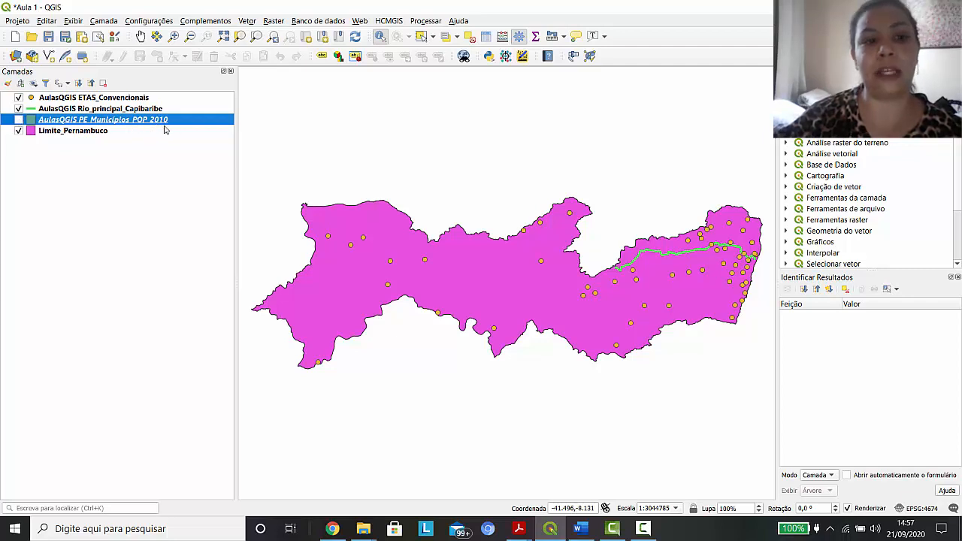
left_click(18, 121)
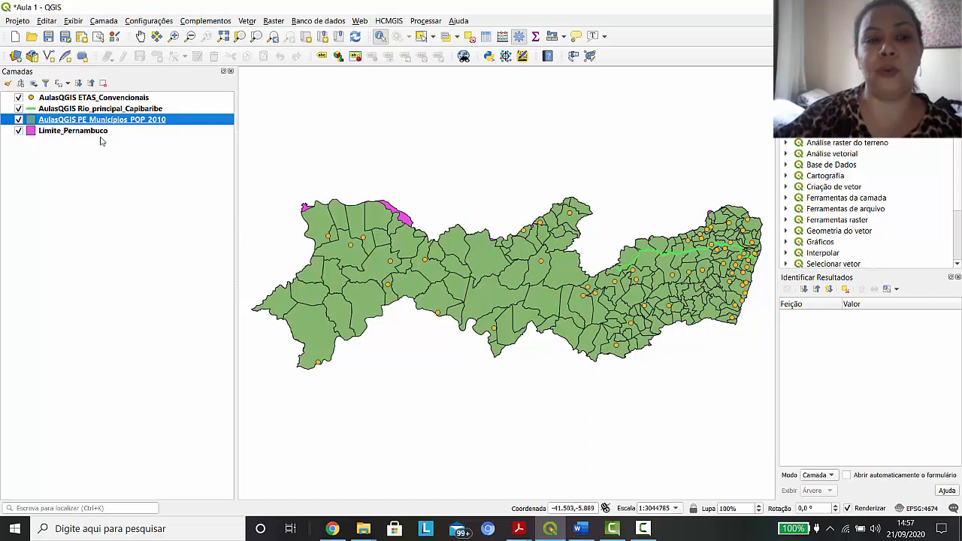
left_click(19, 130)
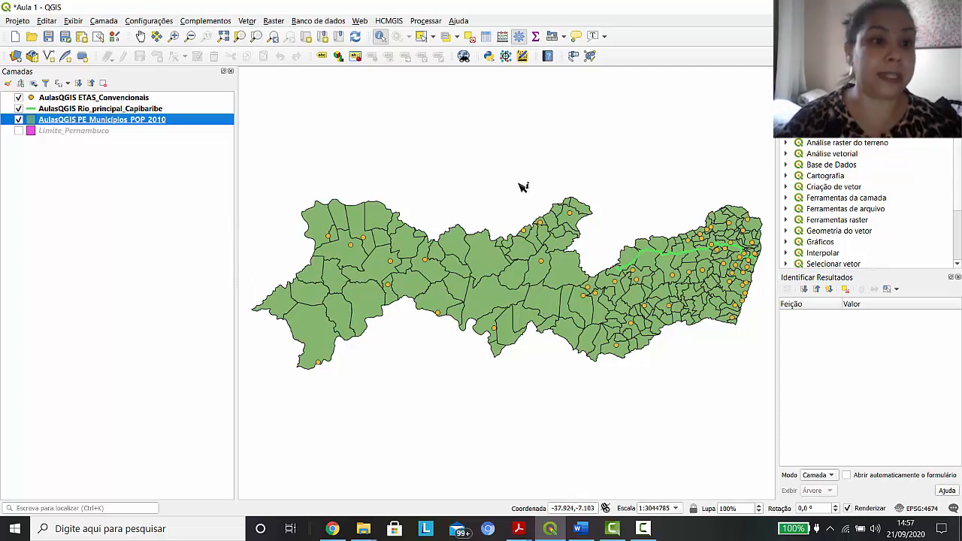
Examine the fields and municipality records in the PE_Municípios_POP_2010 attribute table, and close the table
right_click(171, 123)
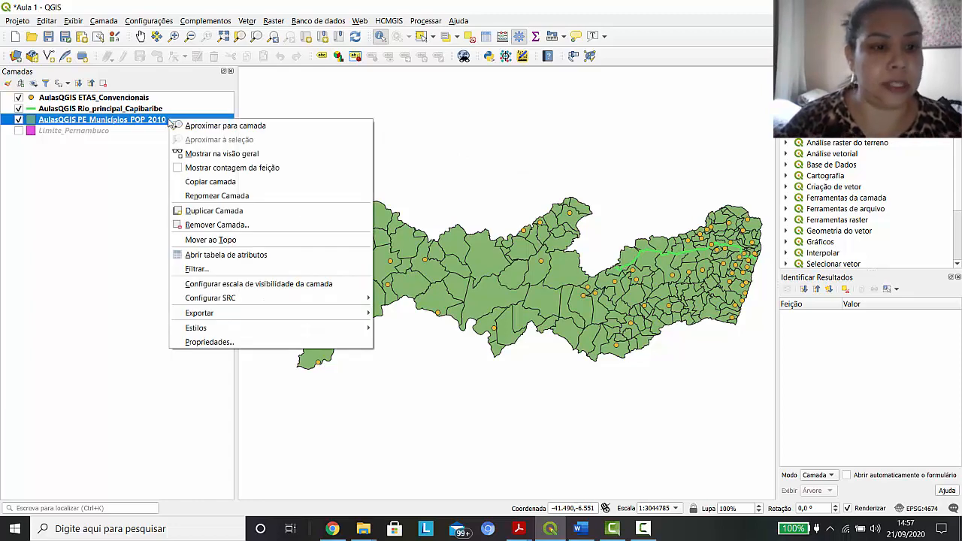
left_click(137, 125)
right_click(137, 125)
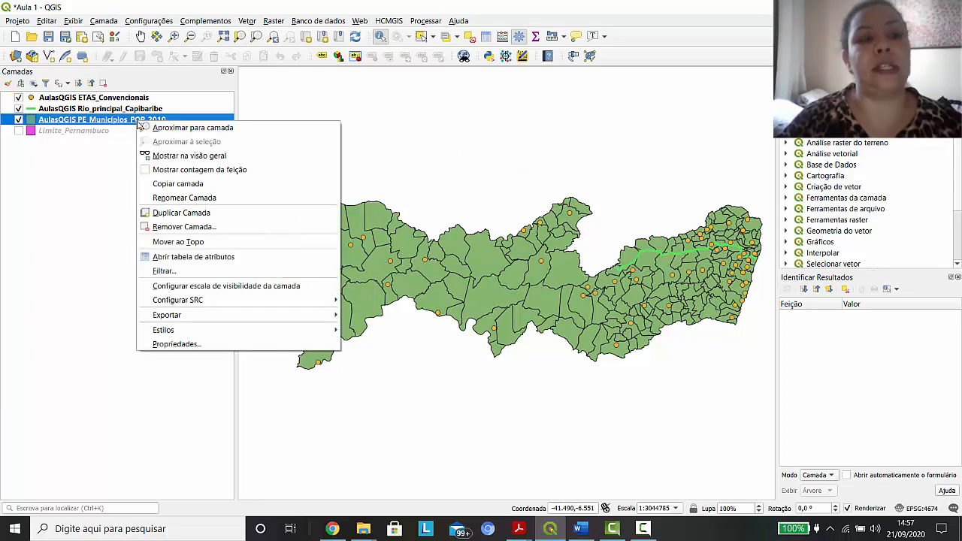
left_click(222, 258)
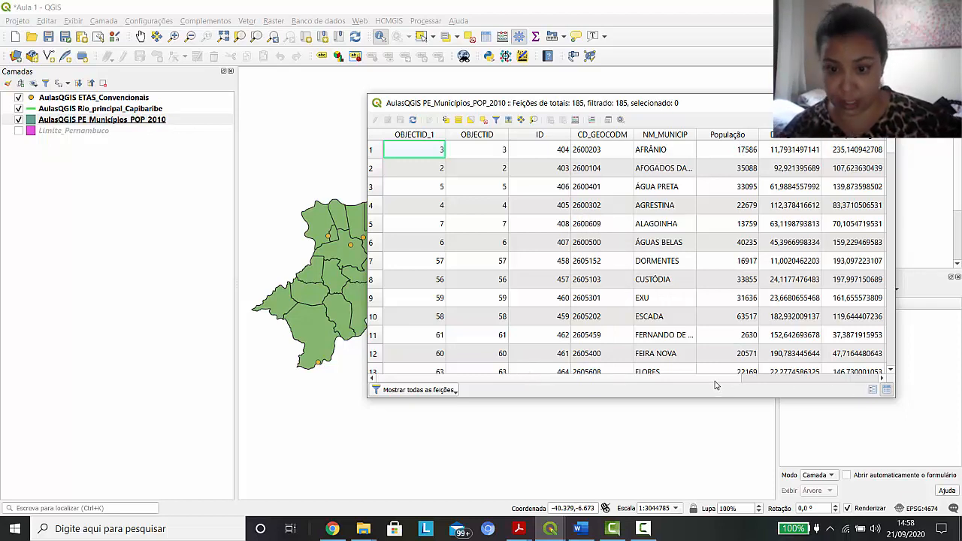
left_click_drag(719, 383, 741, 387)
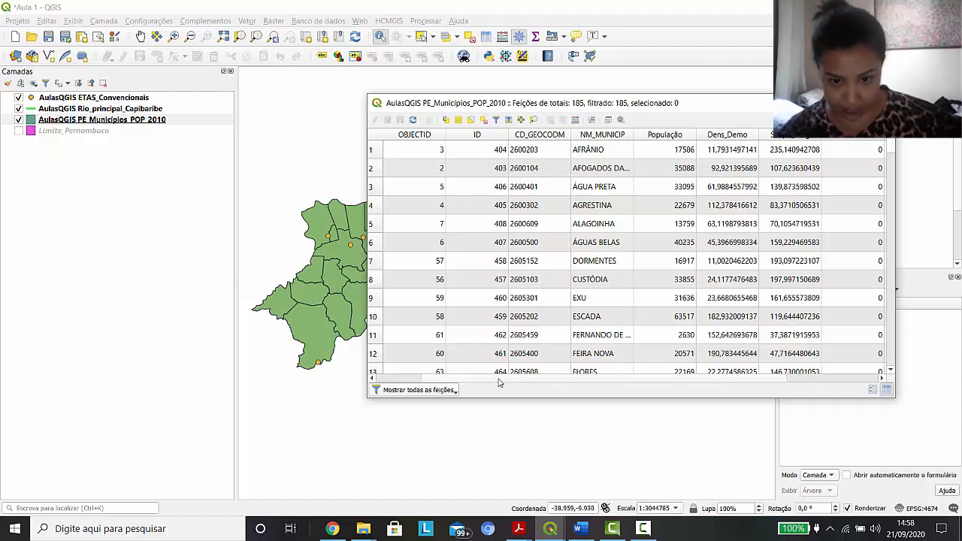
left_click_drag(499, 381, 602, 378)
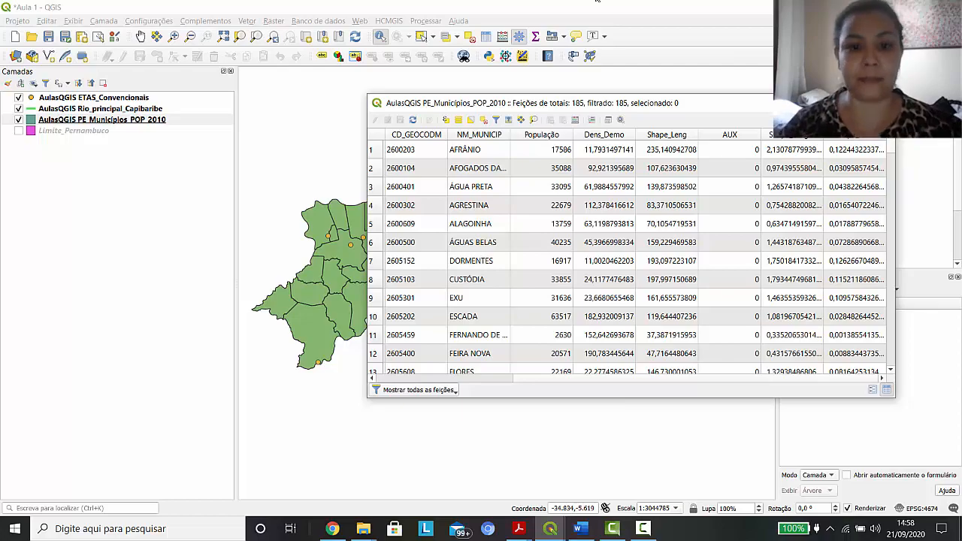
scroll(760, 282, "down", 4)
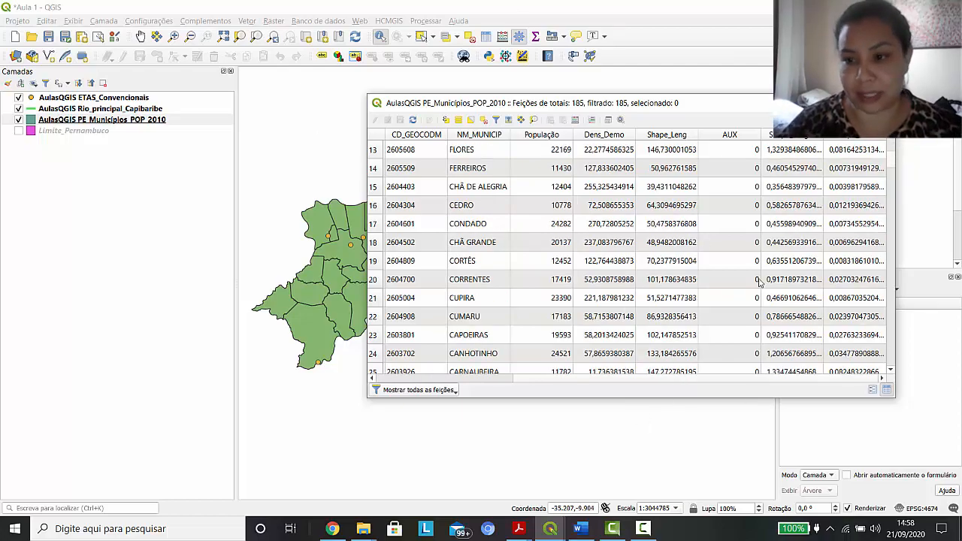
scroll(759, 282, "down", 20)
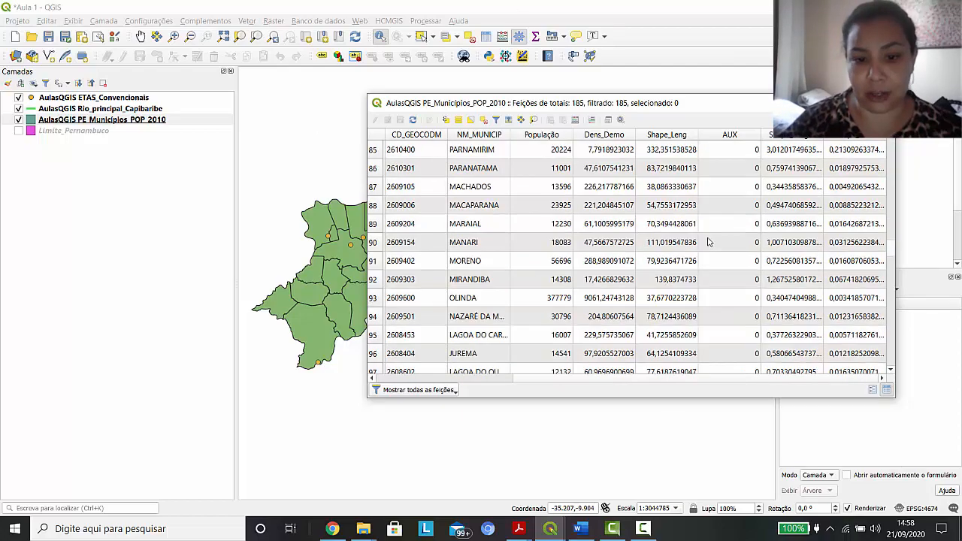
scroll(708, 241, "down", 14)
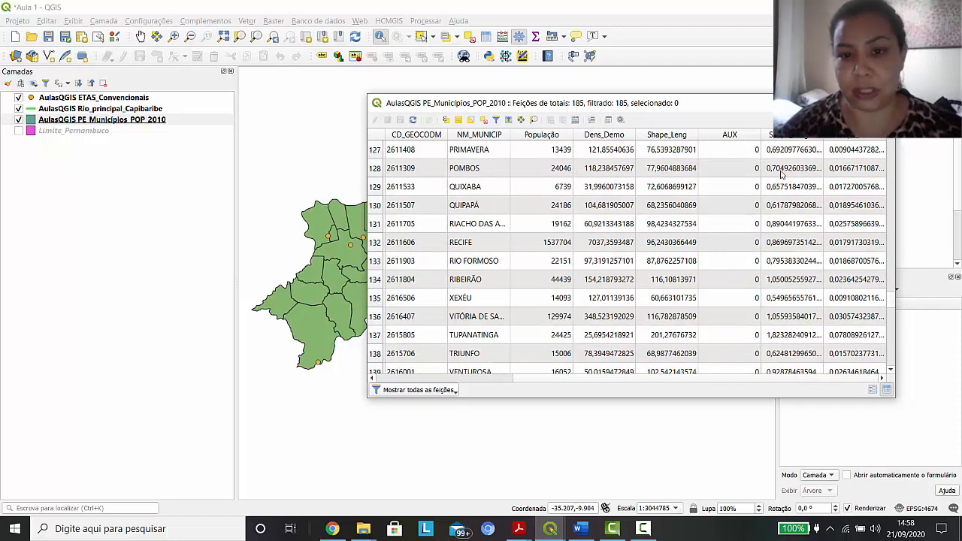
left_click(884, 103)
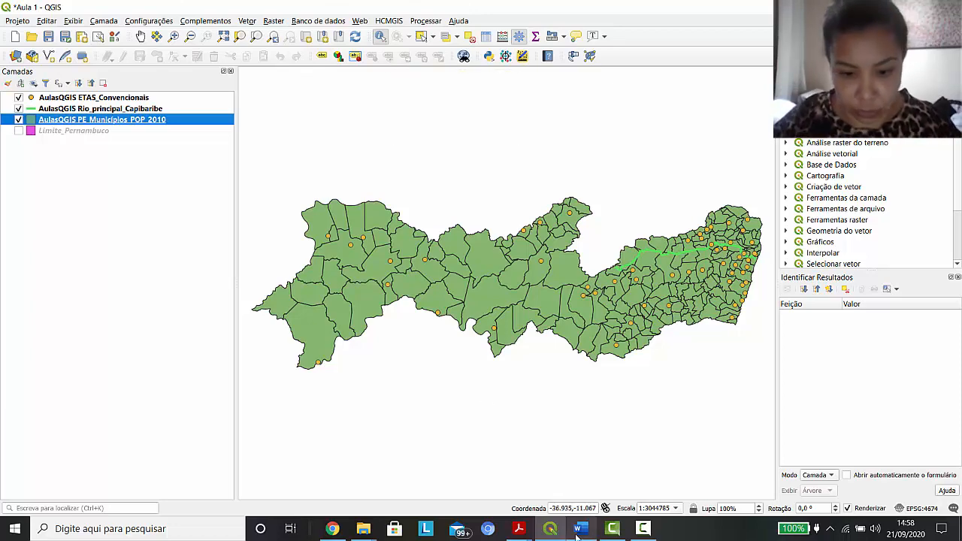
Switch to Acrobat Reader to review the navigation tools in Figure 11 of ApostilaQGIS_Versão3.4 2020.pdf, and return to QGIS
mouse_move(522, 532)
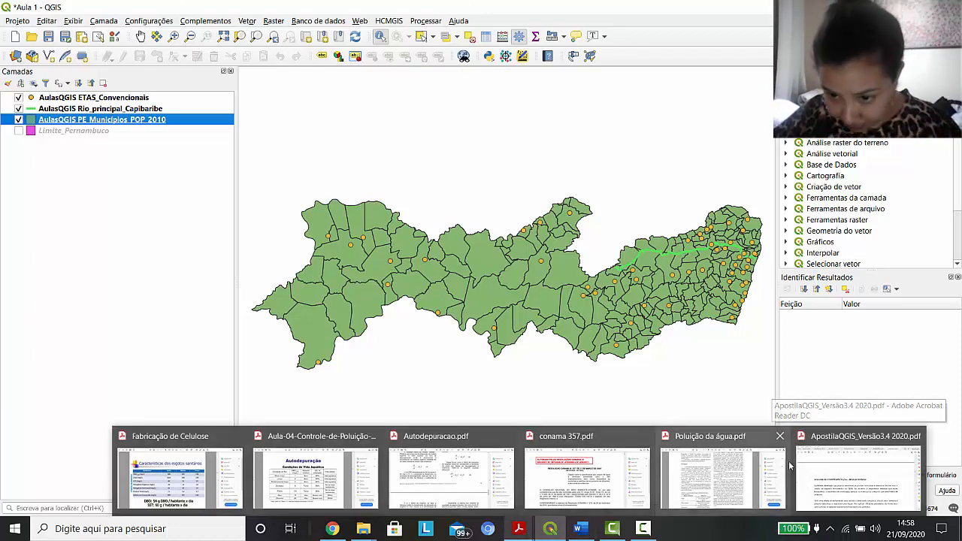
left_click(854, 485)
scroll(692, 365, "up", 10)
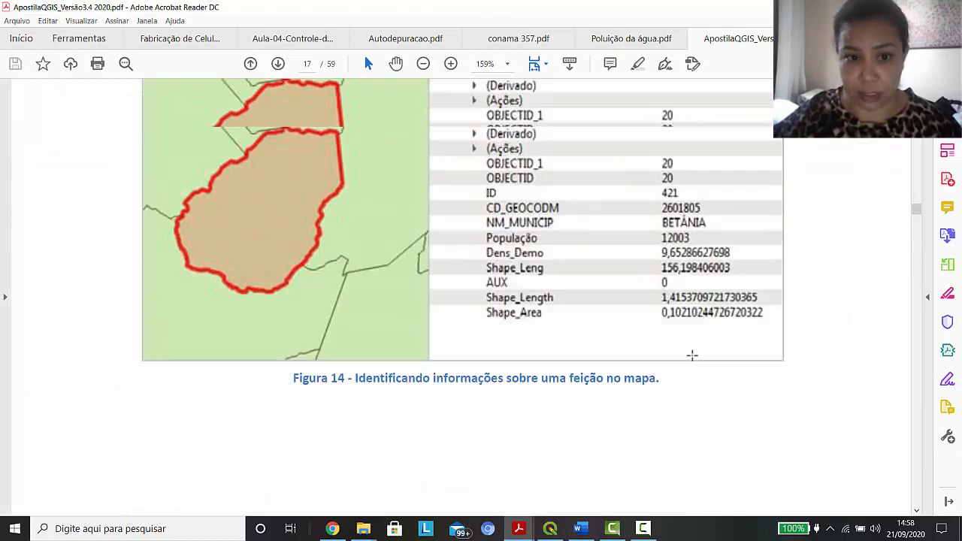
scroll(703, 361, "up", 15)
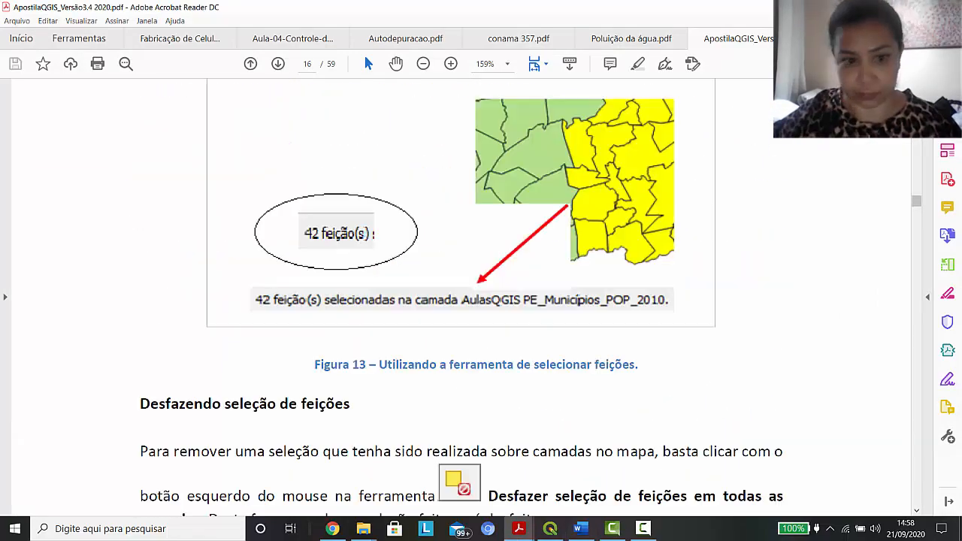
scroll(703, 361, "up", 20)
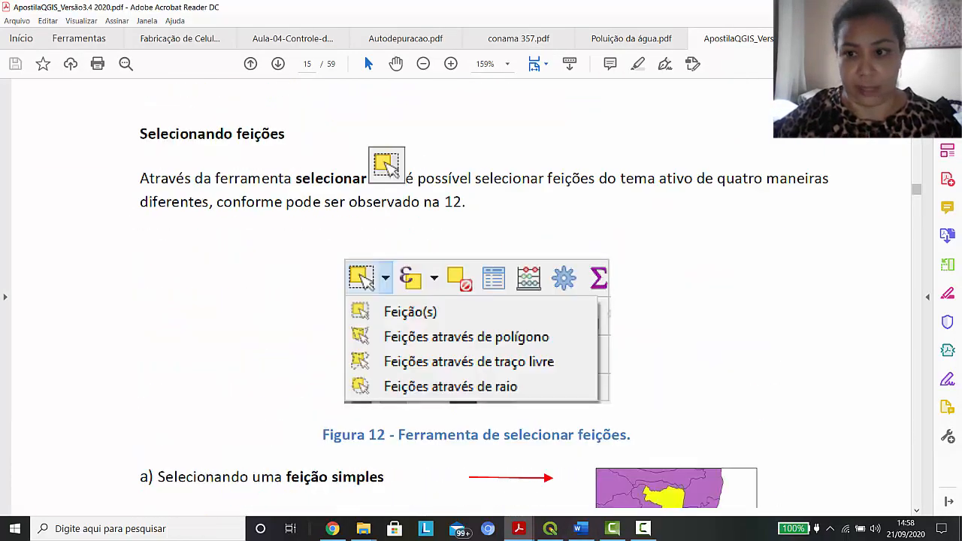
scroll(884, 138, "up", 2)
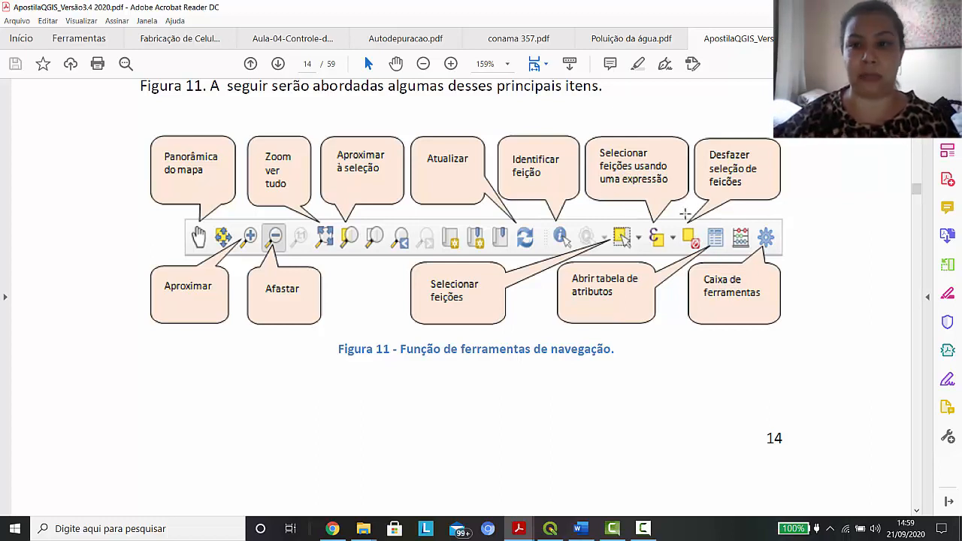
key("alt+Tab")
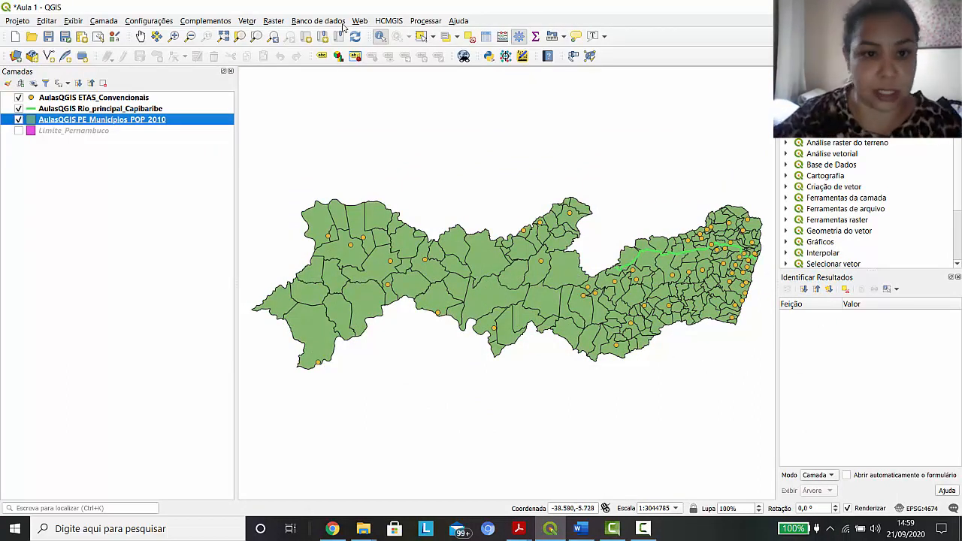
Zoom in on the western and central municipalities of Pernambuco and activate the Pan Map tool
left_click(174, 36)
left_click_drag(290, 143, 664, 426)
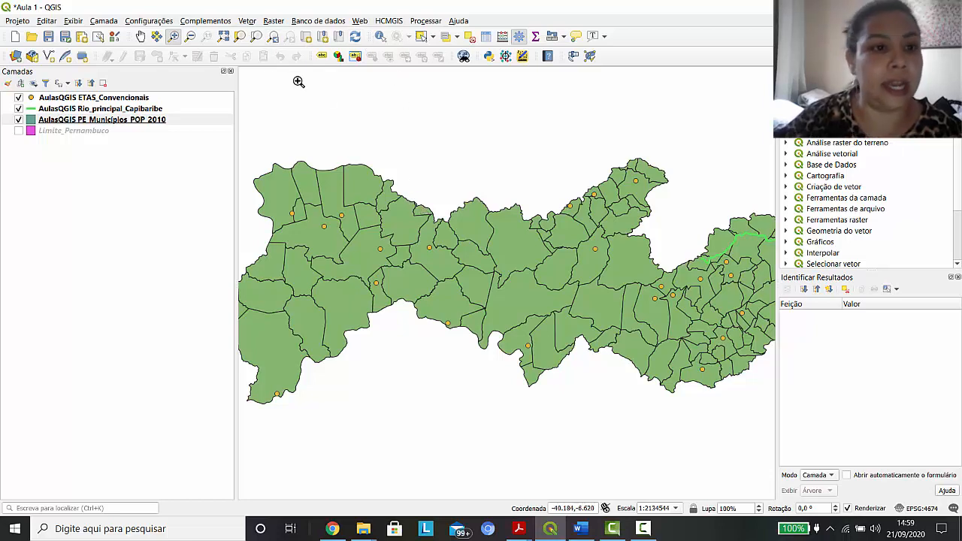
left_click(140, 36)
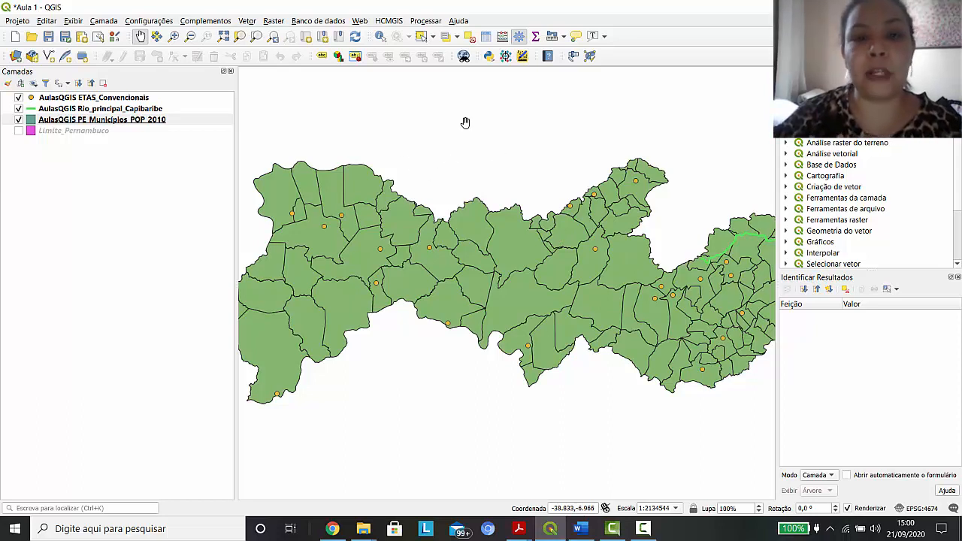
Select the municipalities by radius, with a circle of about 0.39 centred on the weather station in central Pernambuco
left_click(433, 37)
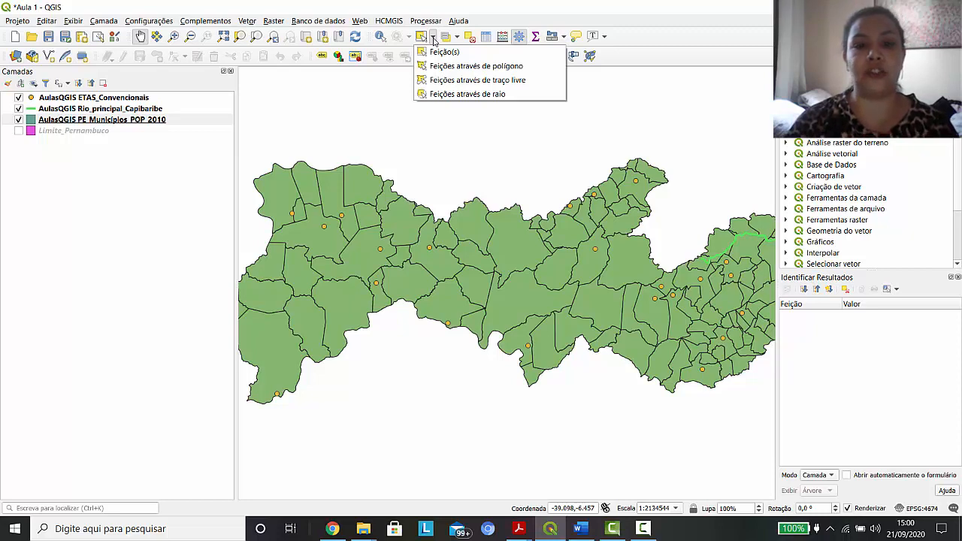
left_click(458, 95)
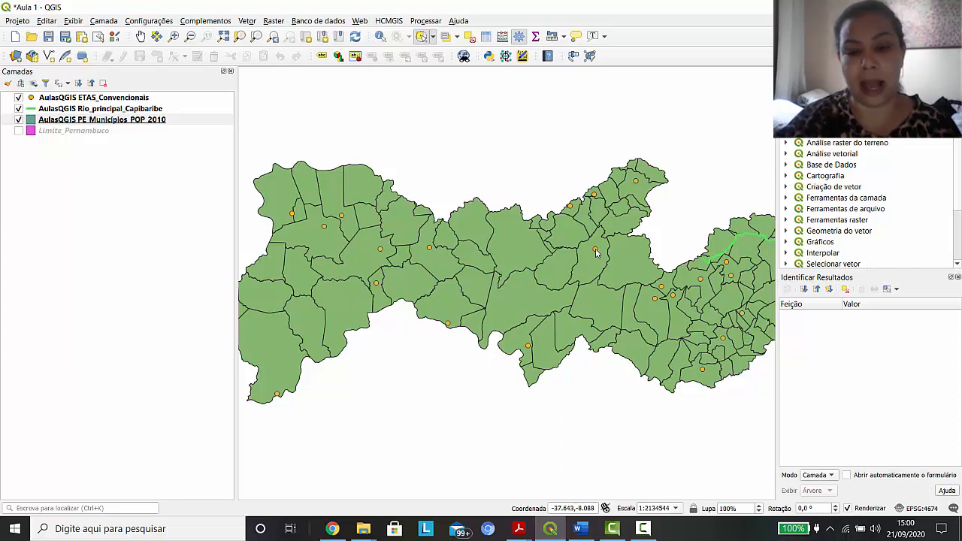
left_click(576, 223)
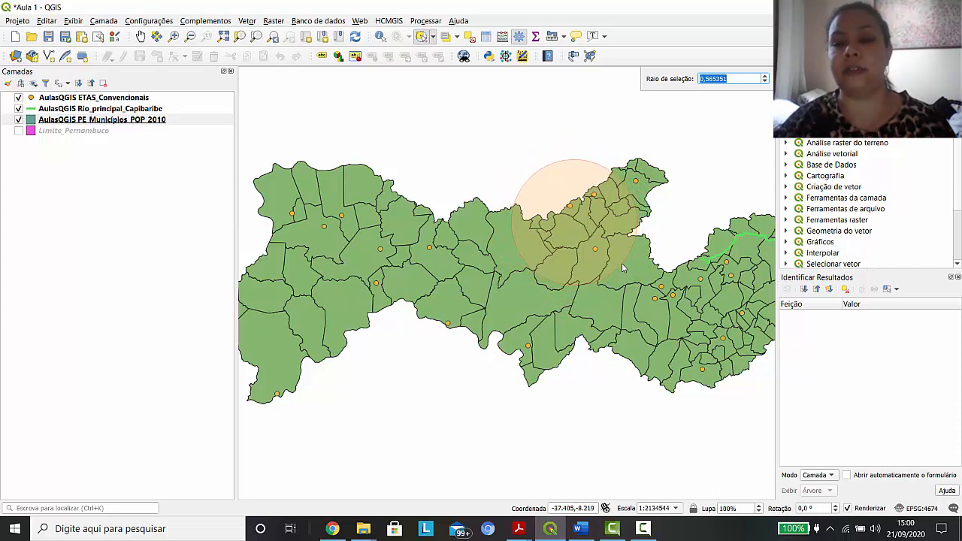
left_click(622, 264)
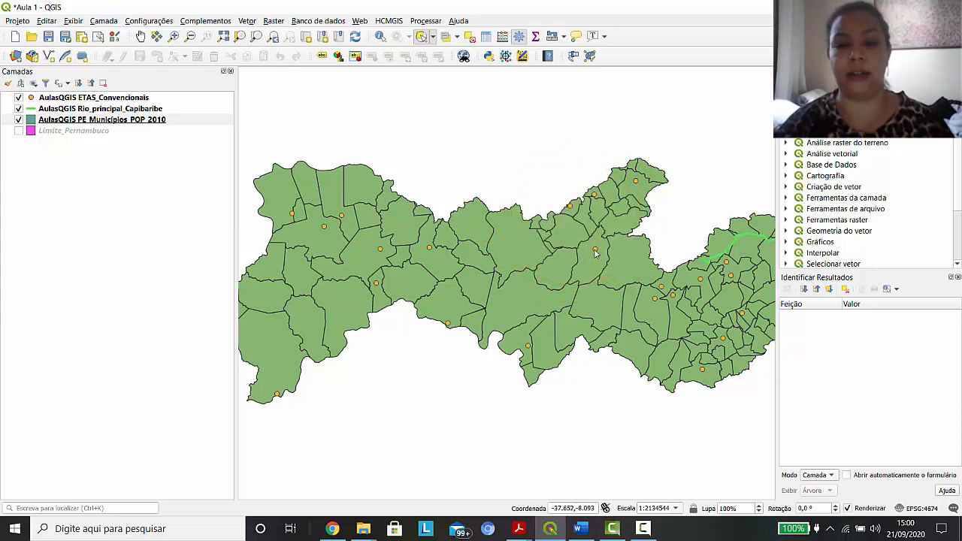
left_click(595, 253)
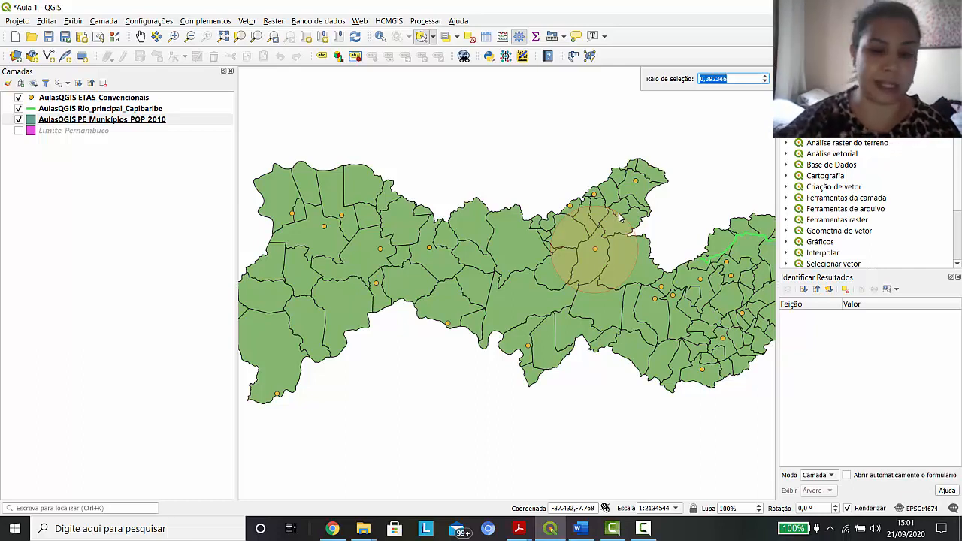
left_click(621, 218)
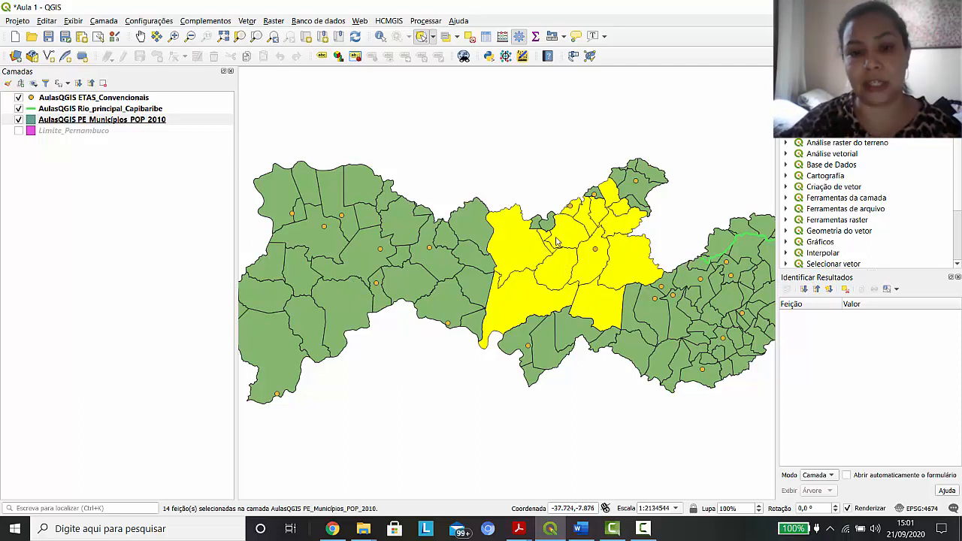
Make two further radius selections: about 0.23 around a northwestern station, and a smaller circle around the station farther east
left_click(325, 229)
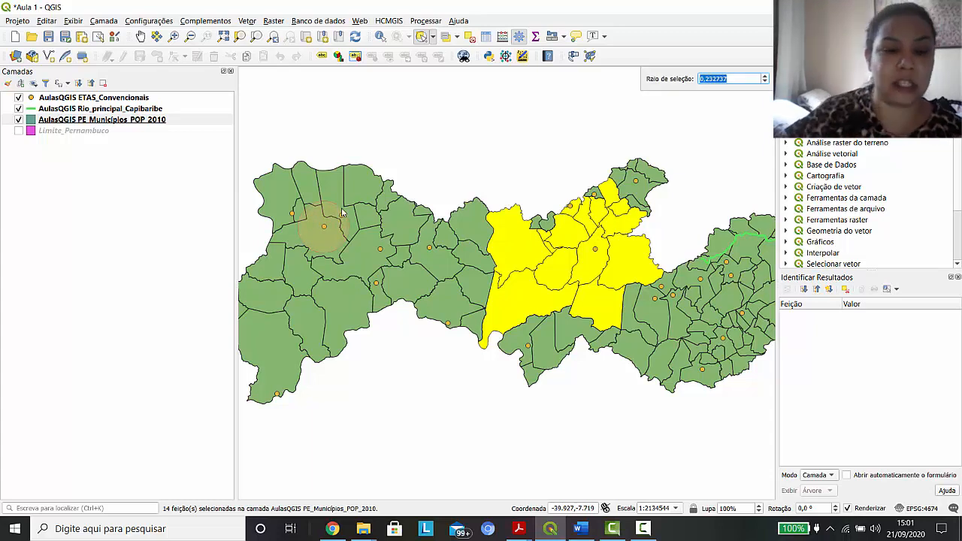
left_click(343, 213)
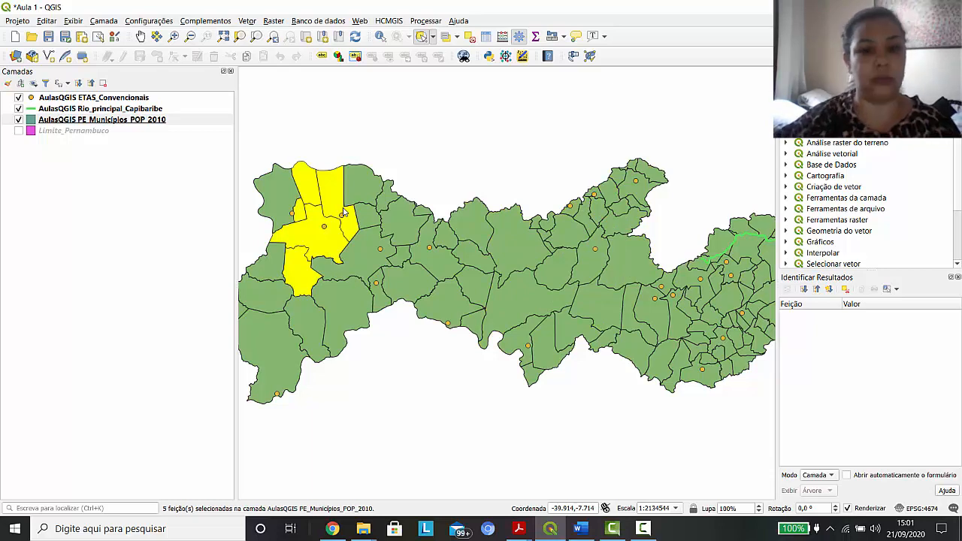
left_click(430, 253)
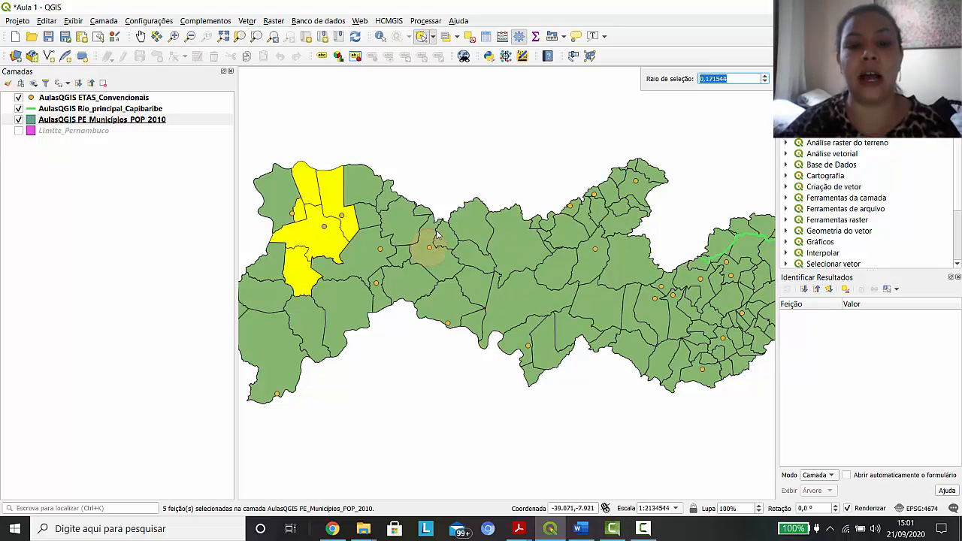
left_click(434, 241)
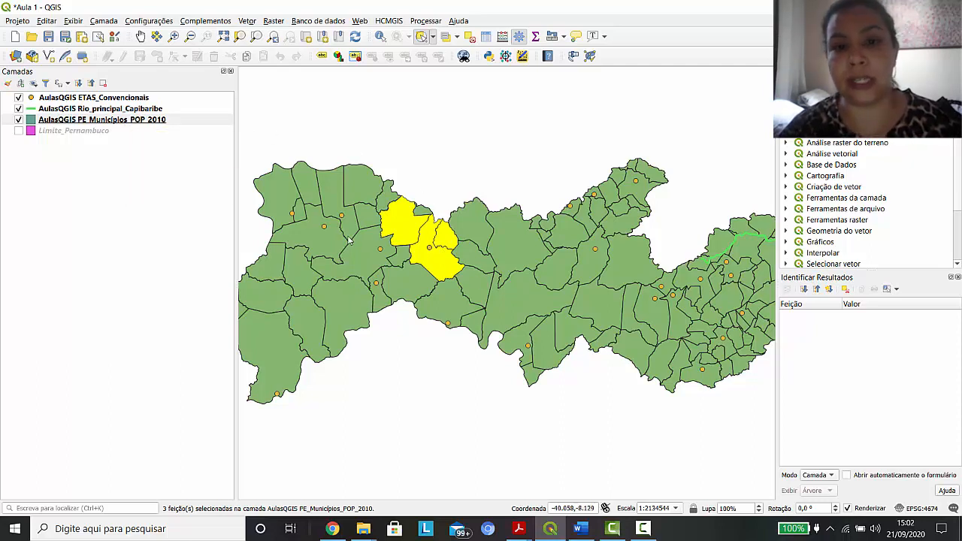
Use freehand selection to select a diagonal strip of central municipalities, and replace it with a strip extending toward the east
left_click(433, 38)
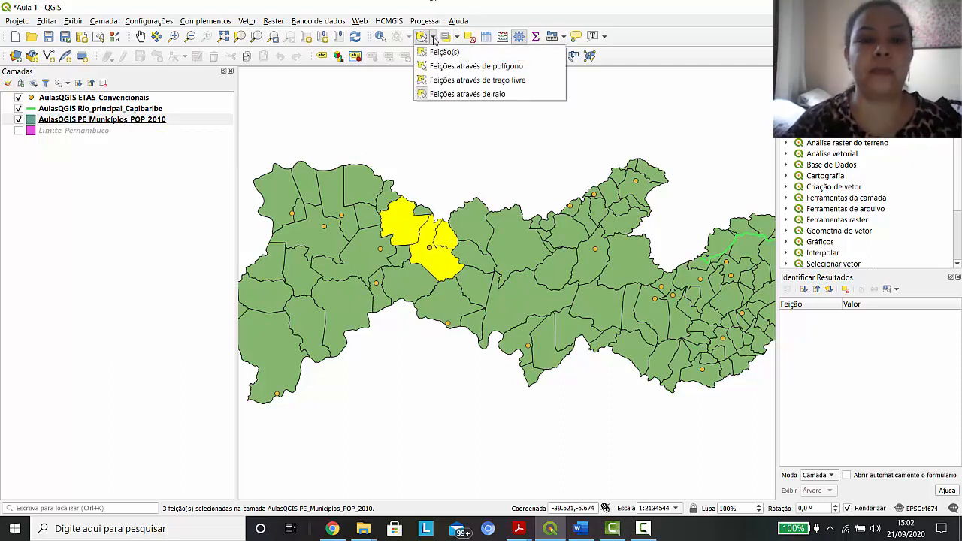
left_click(444, 80)
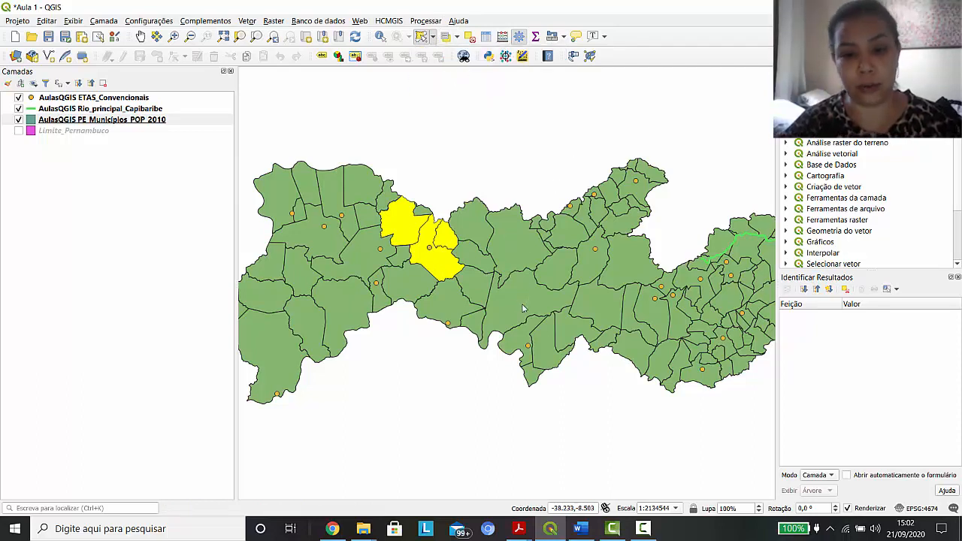
left_click(502, 244)
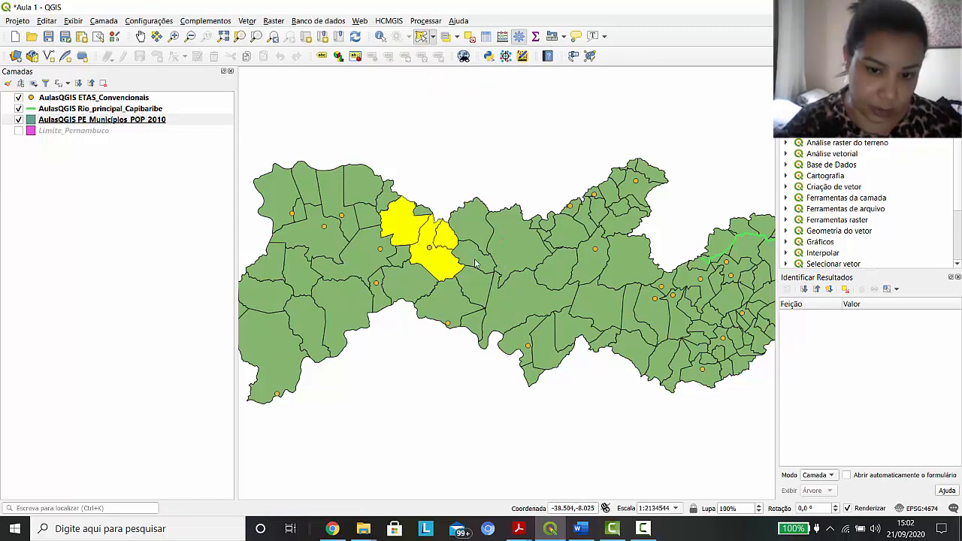
left_click(451, 304)
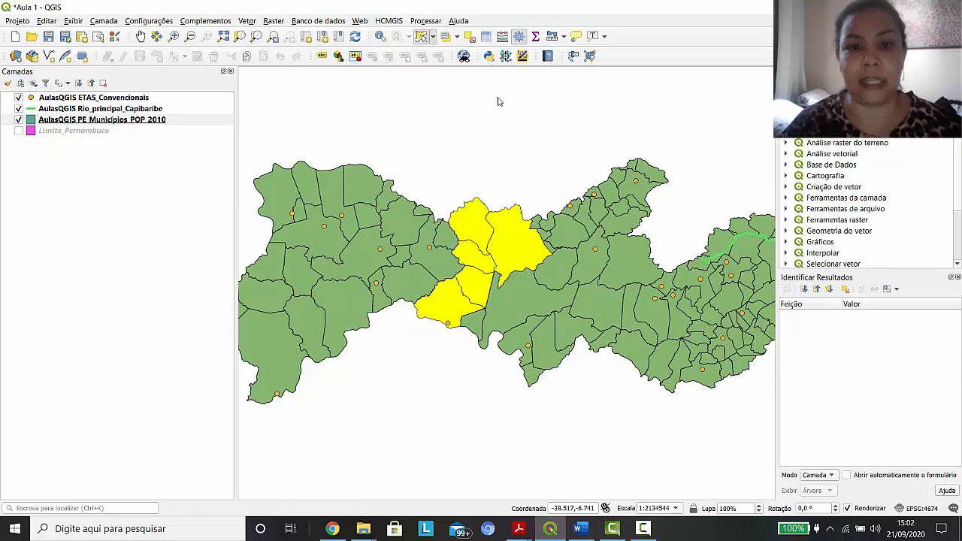
left_click(598, 274)
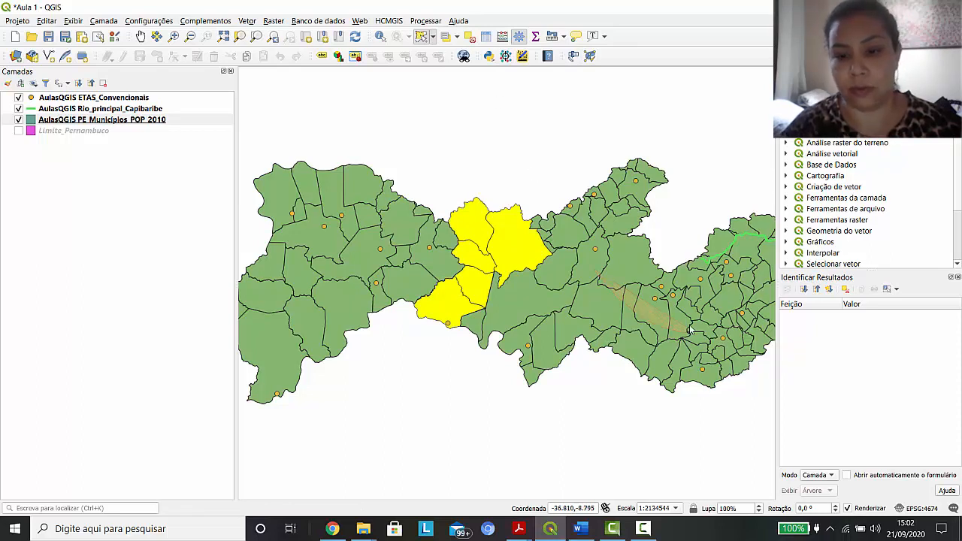
left_click(701, 319)
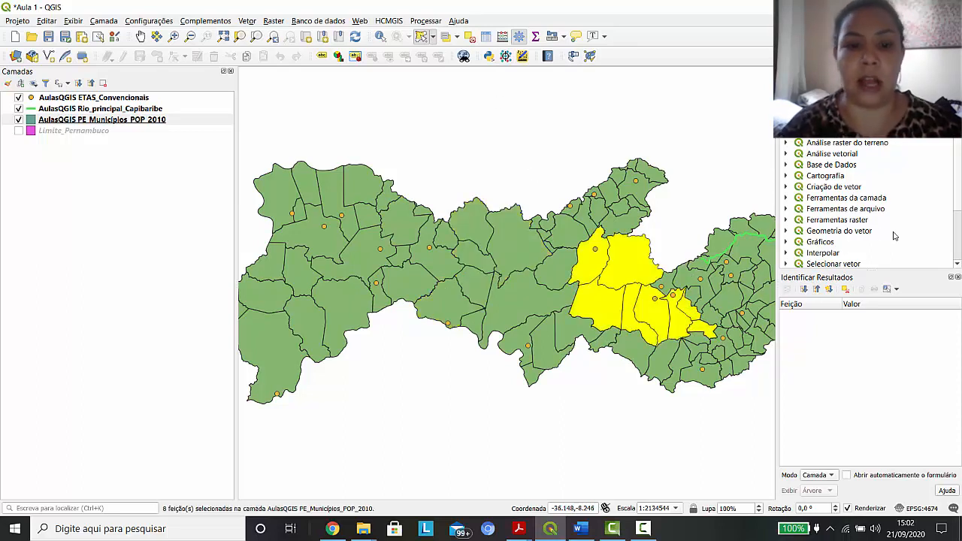
Freehand-select the northern band of municipalities and a separate eastern group, and clear the selection in all layers
left_click(288, 222)
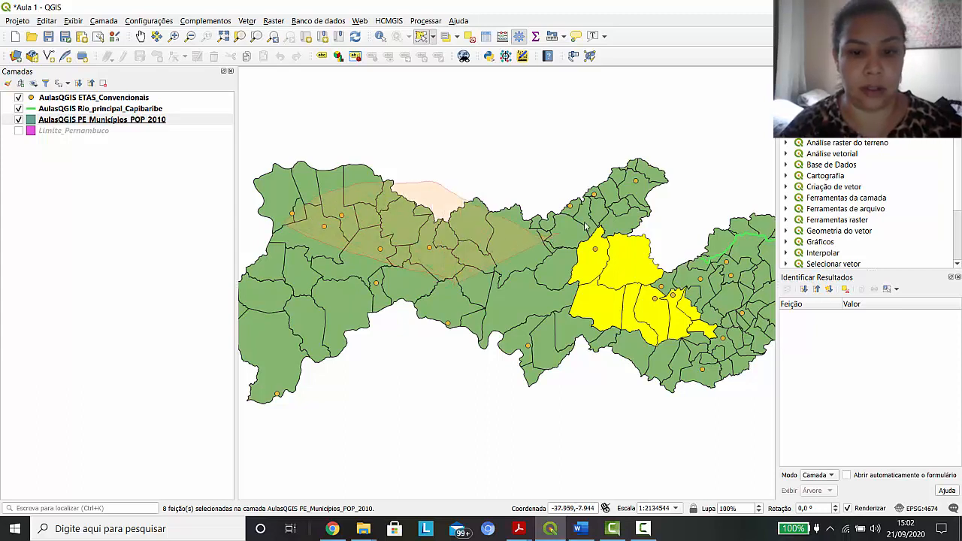
left_click(546, 99)
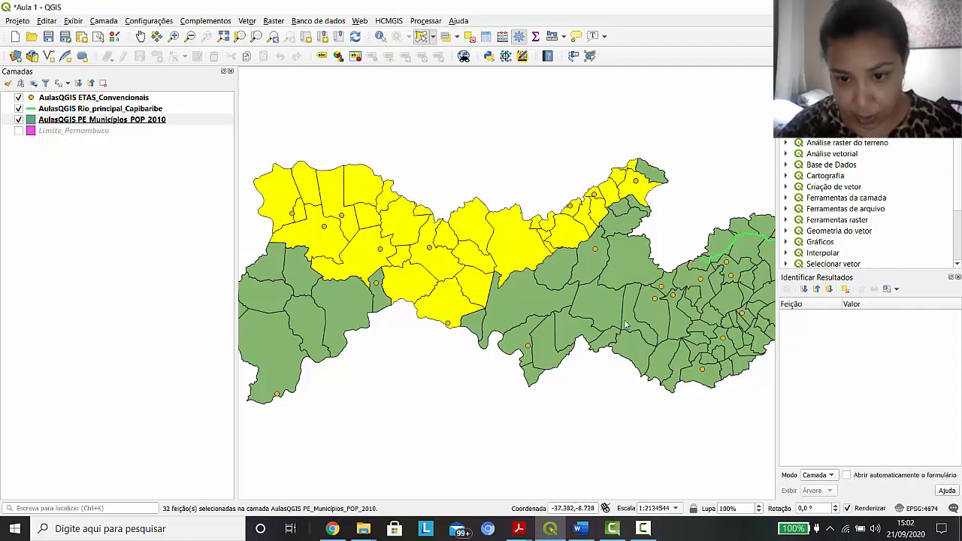
left_click_drag(635, 318, 735, 343)
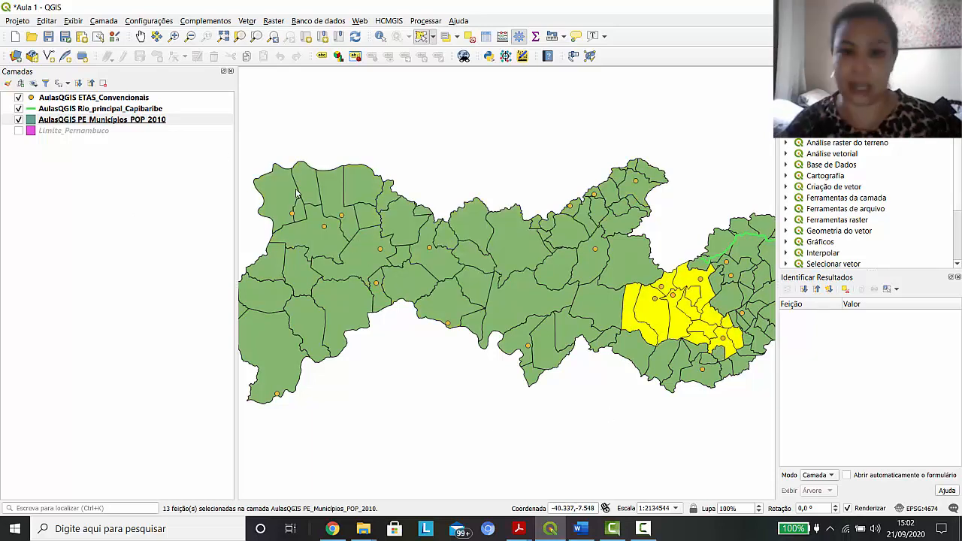
left_click(474, 41)
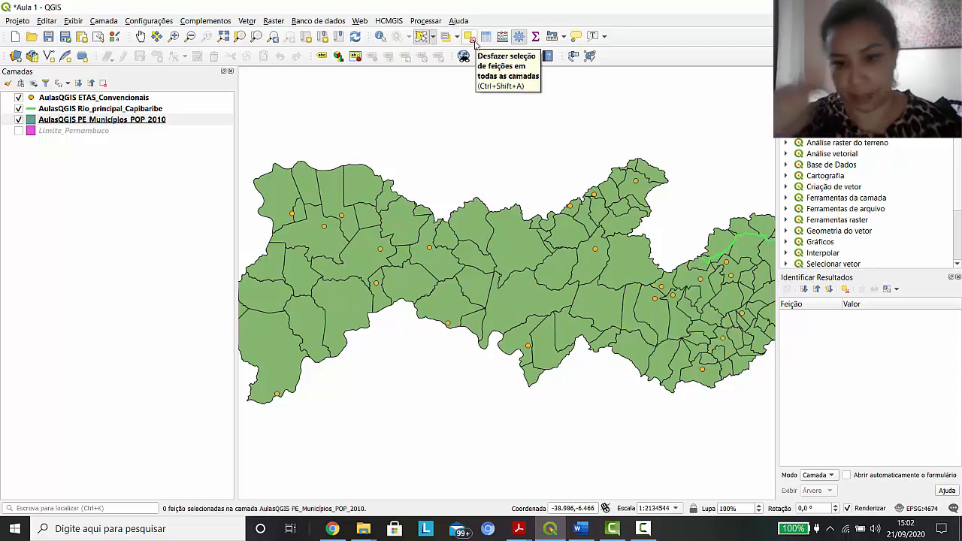
Select the western municipalities by drawing a five-sided polygon over them
left_click(434, 38)
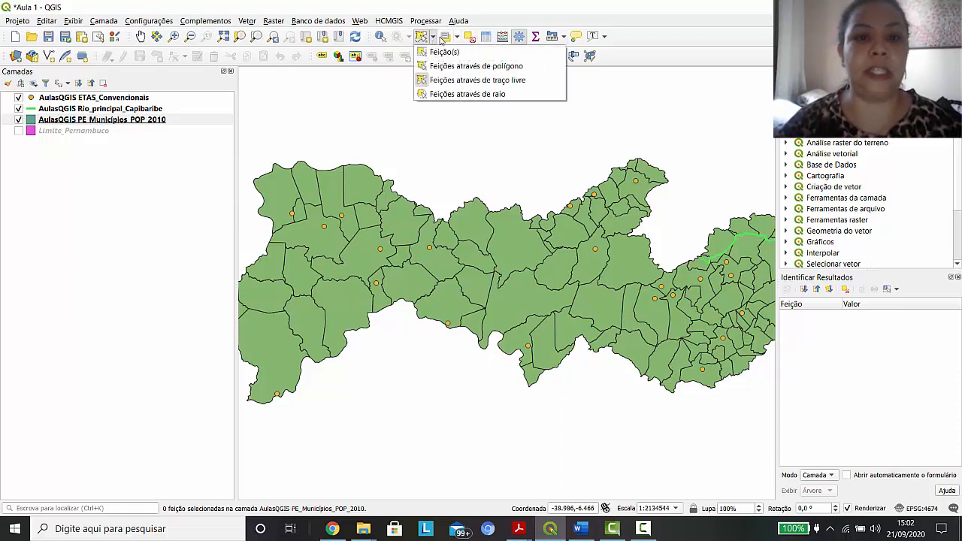
left_click(467, 70)
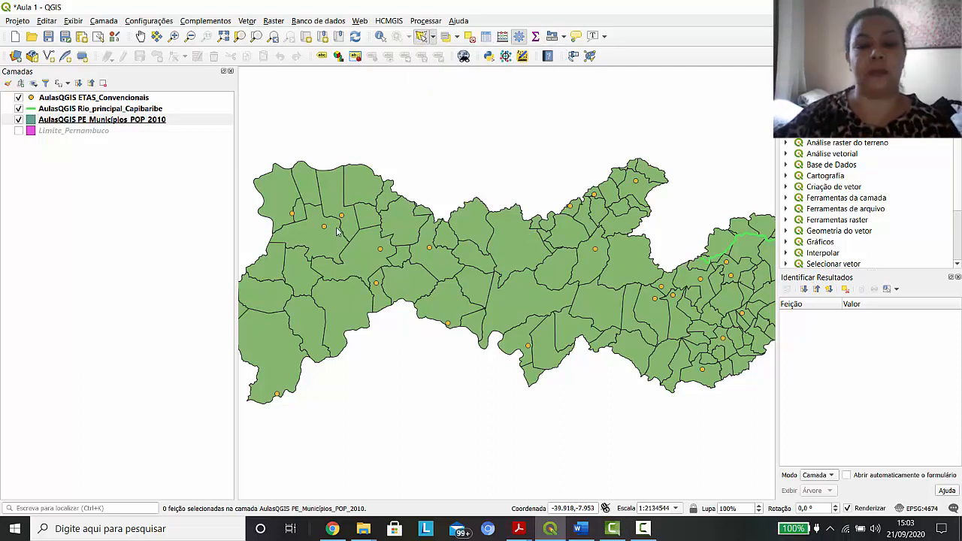
left_click(302, 204)
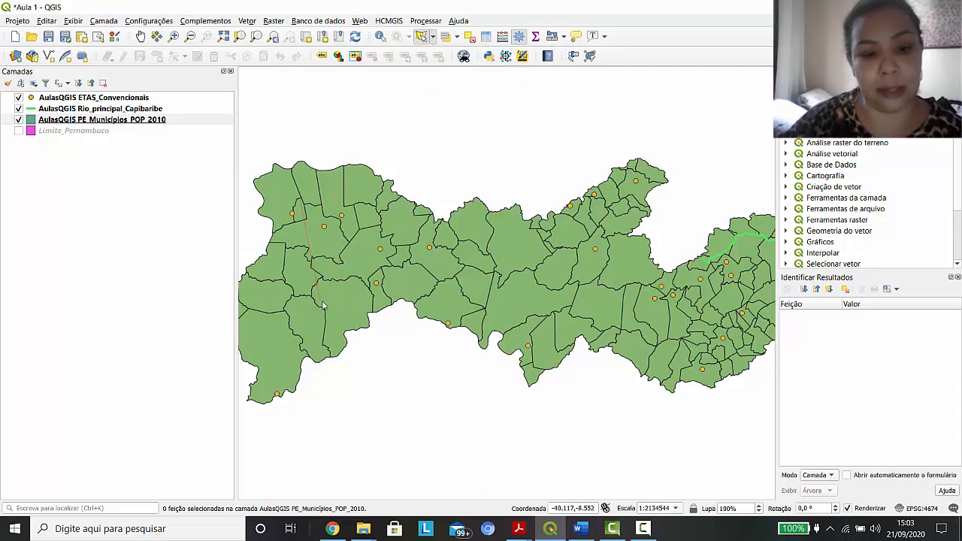
left_click(322, 302)
left_click(467, 301)
left_click(479, 239)
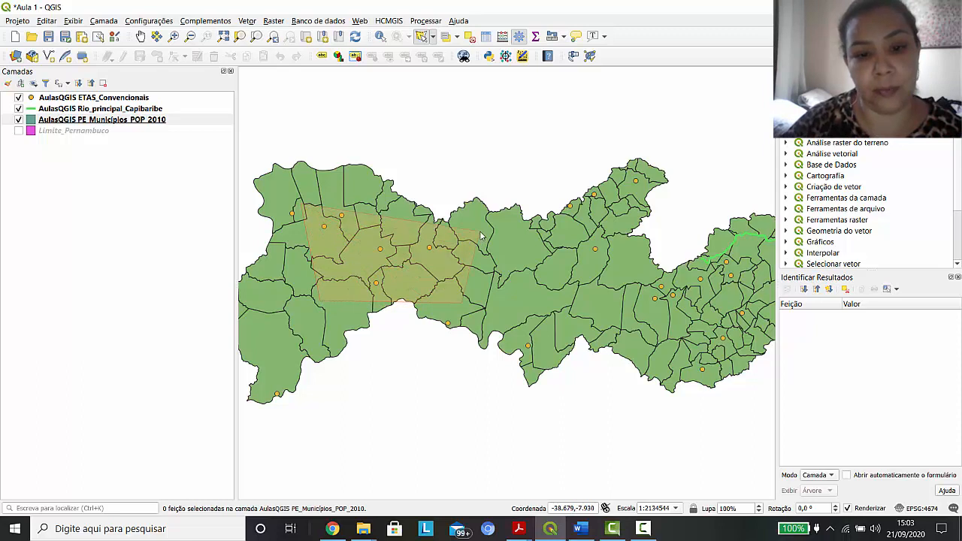
right_click(400, 156)
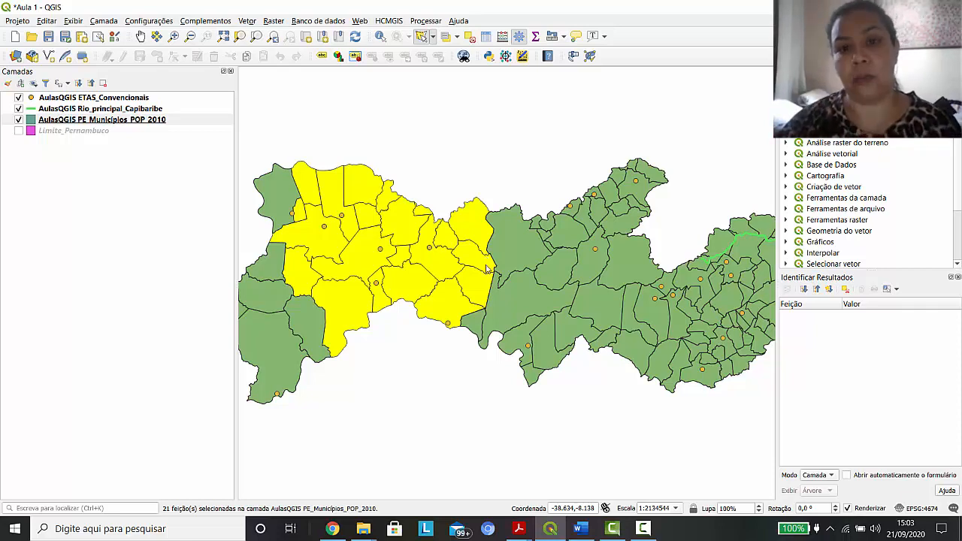
Select a group of east-central municipalities with a four-sided polygon, and clear the selection in all layers
left_click(570, 248)
left_click(579, 308)
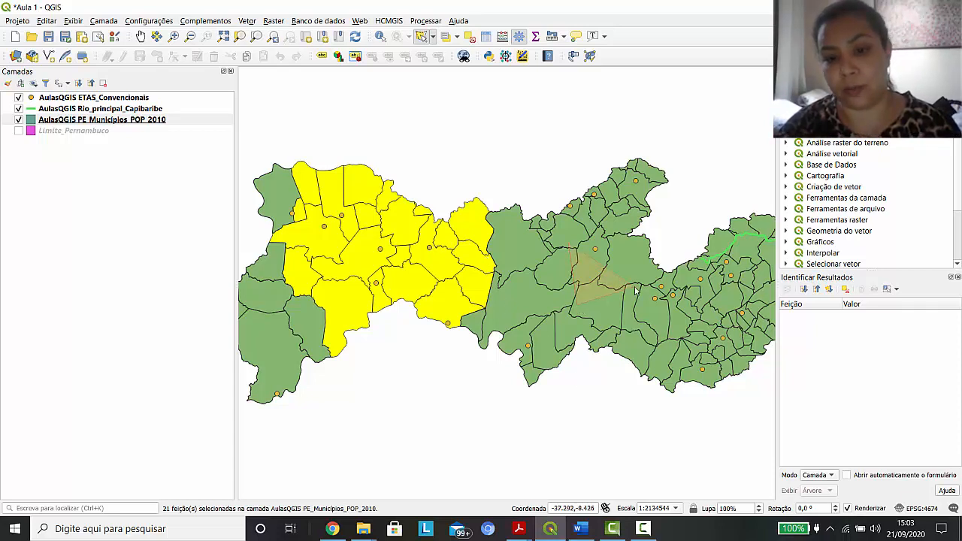
left_click(634, 288)
right_click(627, 240)
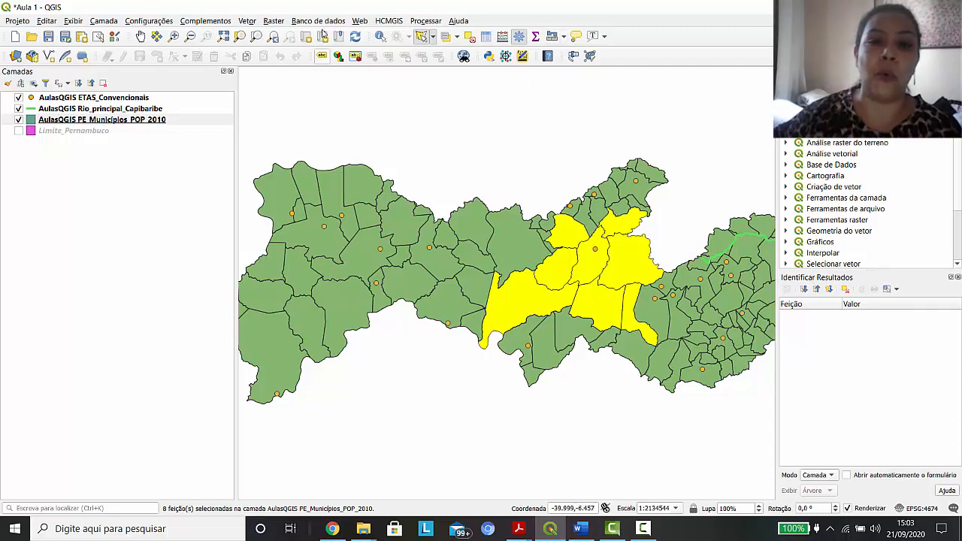
left_click(470, 37)
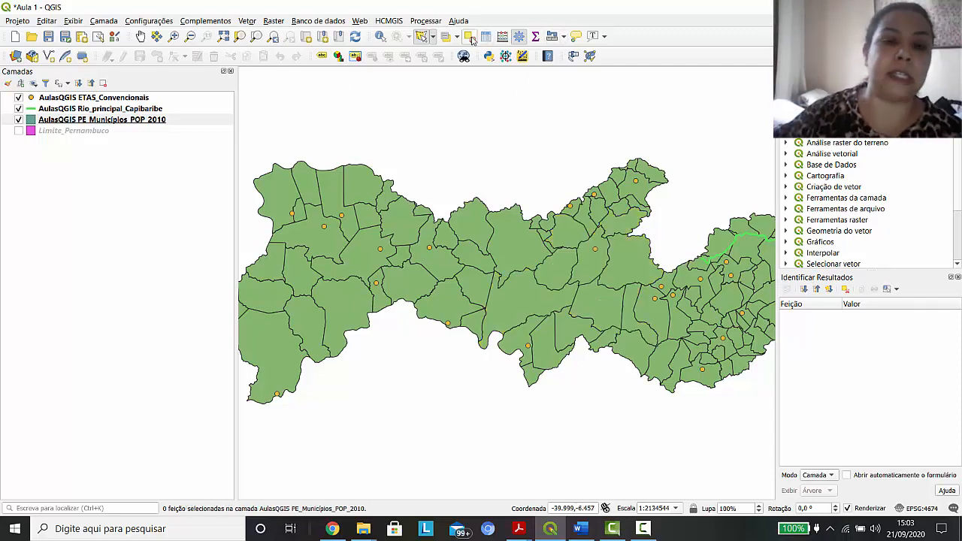
Use the Select Feature(s) tool to select four central municipalities together, and single municipalities farther west one at a time
left_click(434, 35)
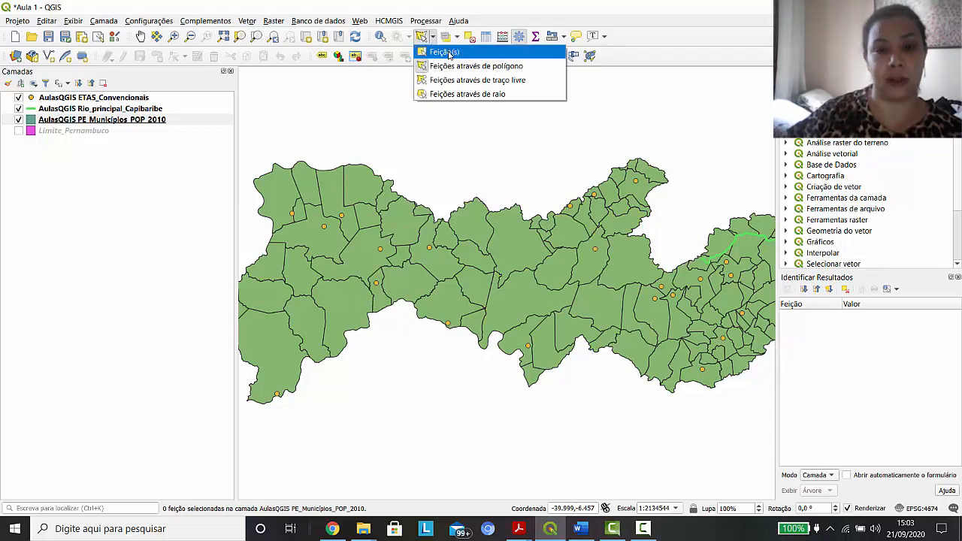
left_click(444, 52)
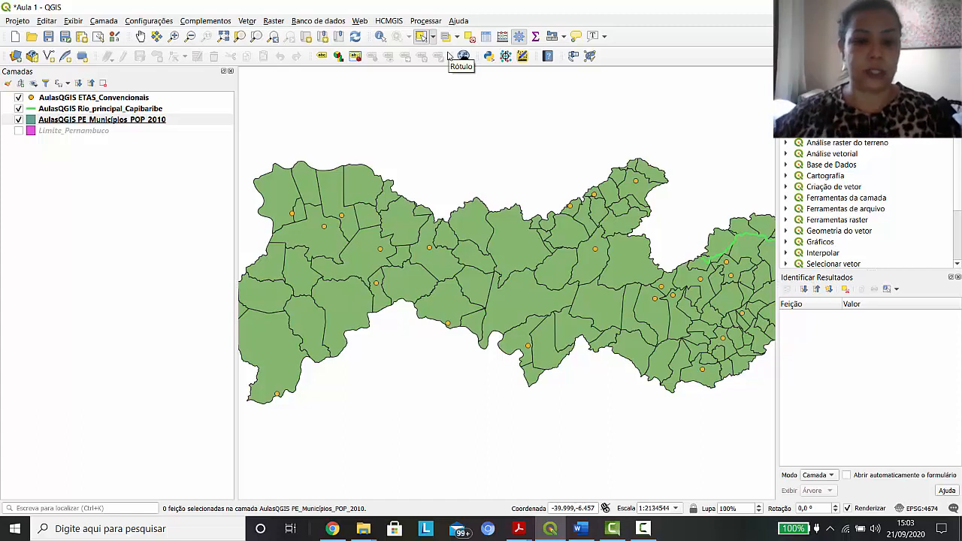
left_click(518, 244)
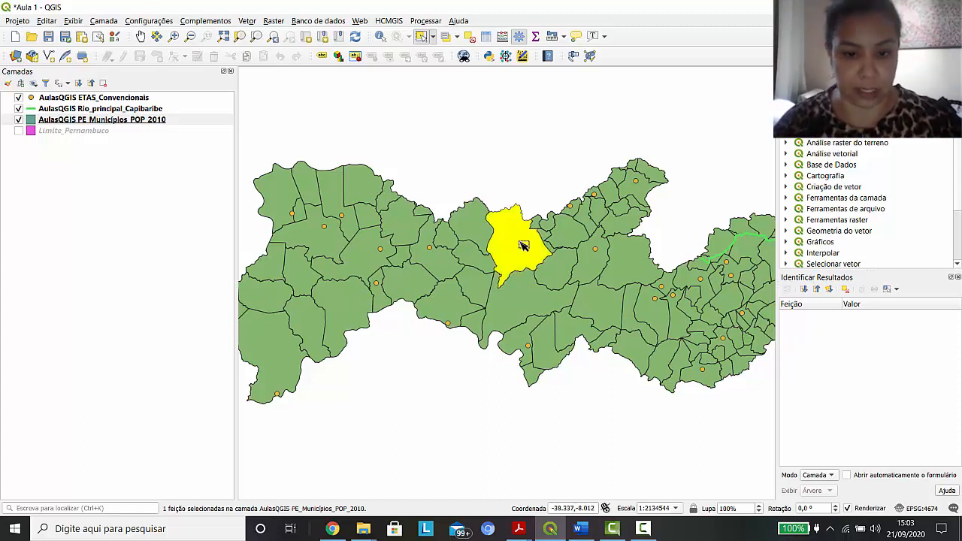
left_click(559, 276, "shift")
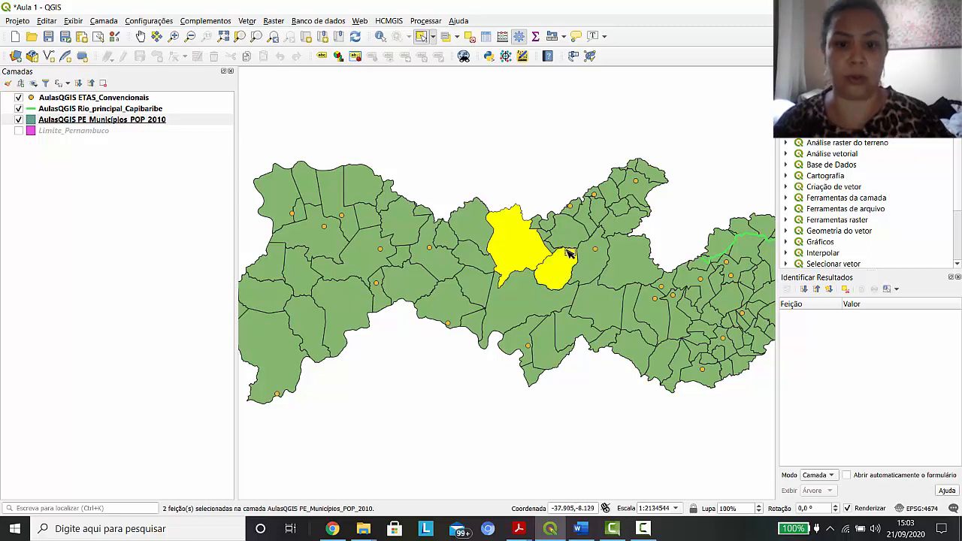
left_click(574, 245, "shift")
left_click(634, 272, "shift")
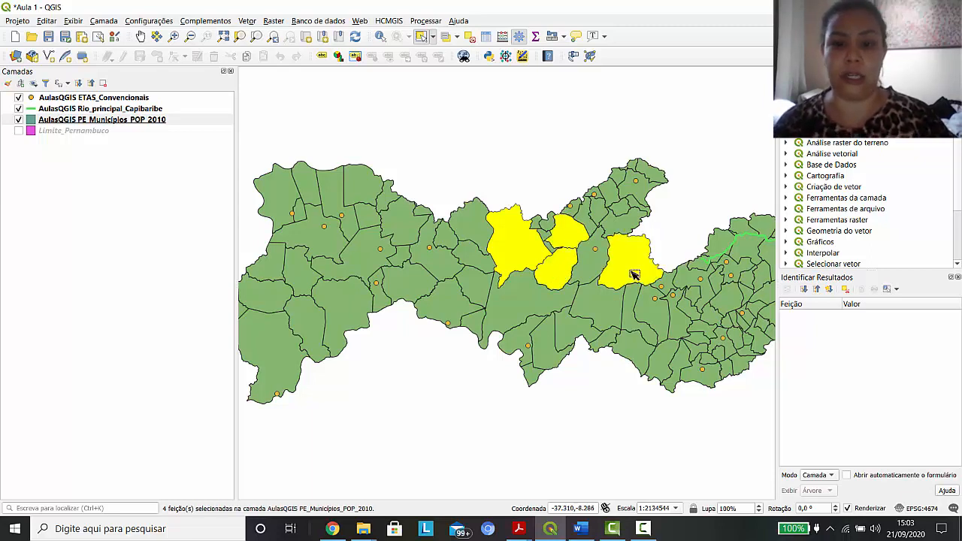
left_click(481, 269)
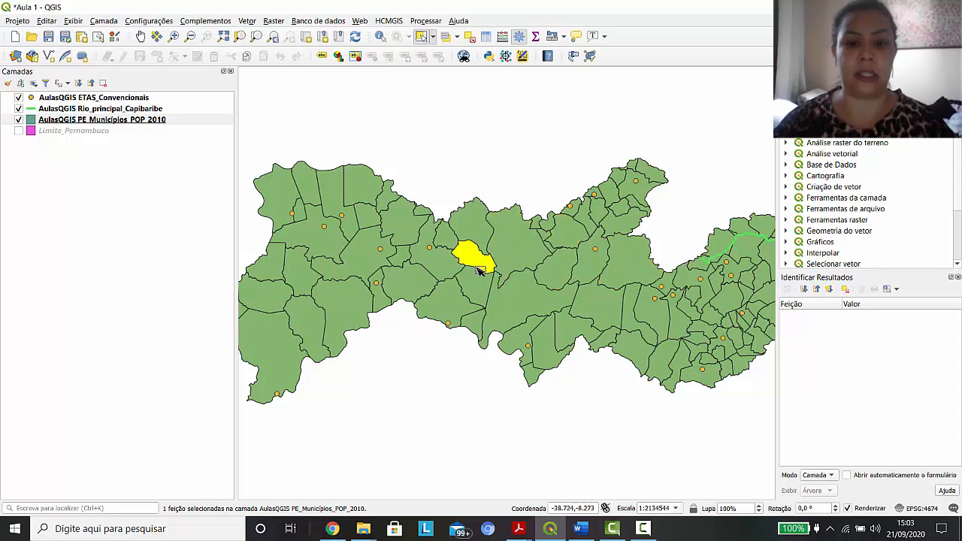
left_click(396, 224)
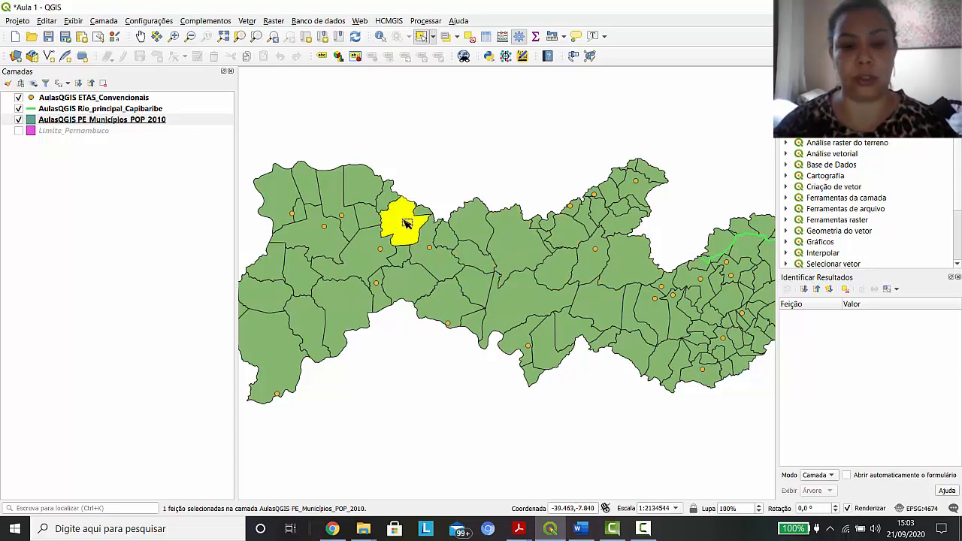
Select three single municipalities one at a time across the centre of the map, ending with the station-marked one east of centre
left_click(516, 240)
left_click(578, 239)
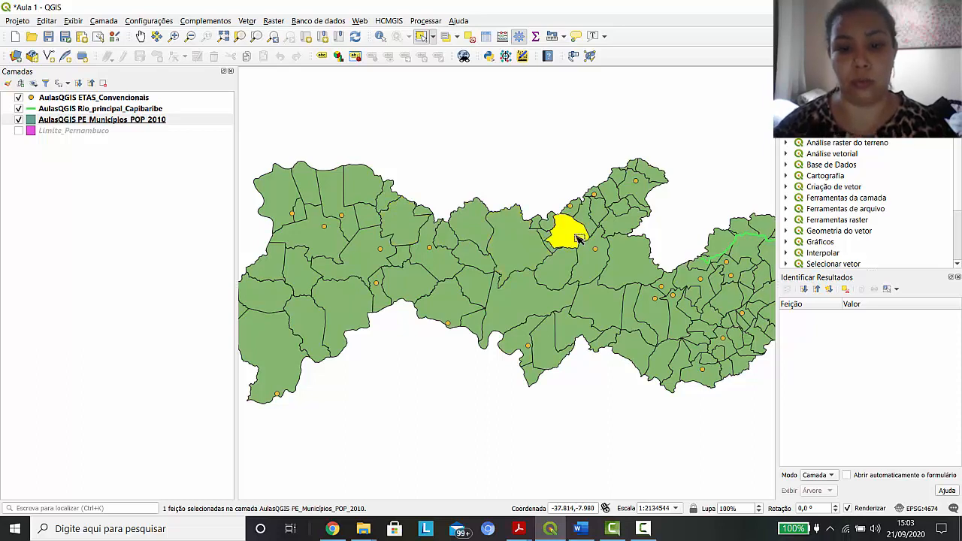
left_click(598, 253)
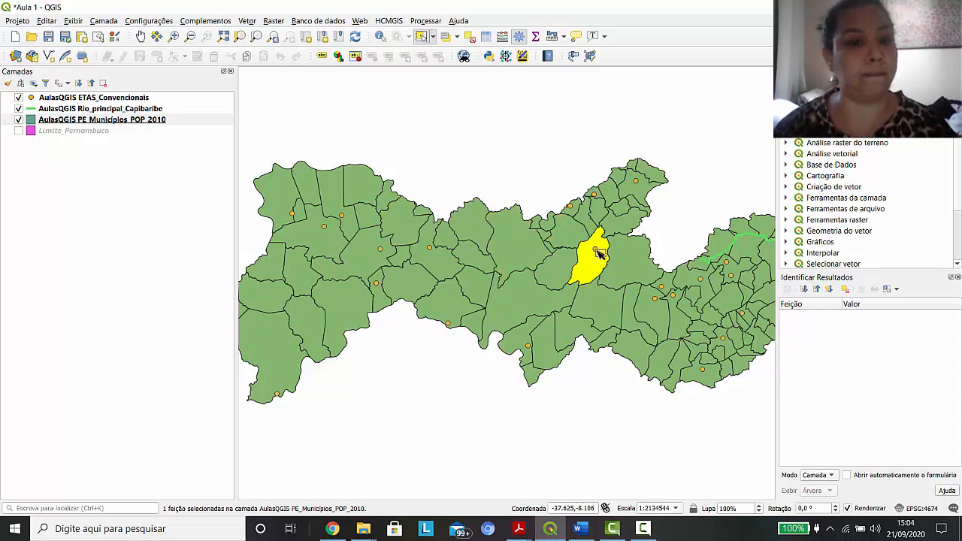
Try to select a station with ETAS_Convencionais active, then reactivate PE_Municípios_POP_2010 and clear the selection in all layers
left_click(109, 99)
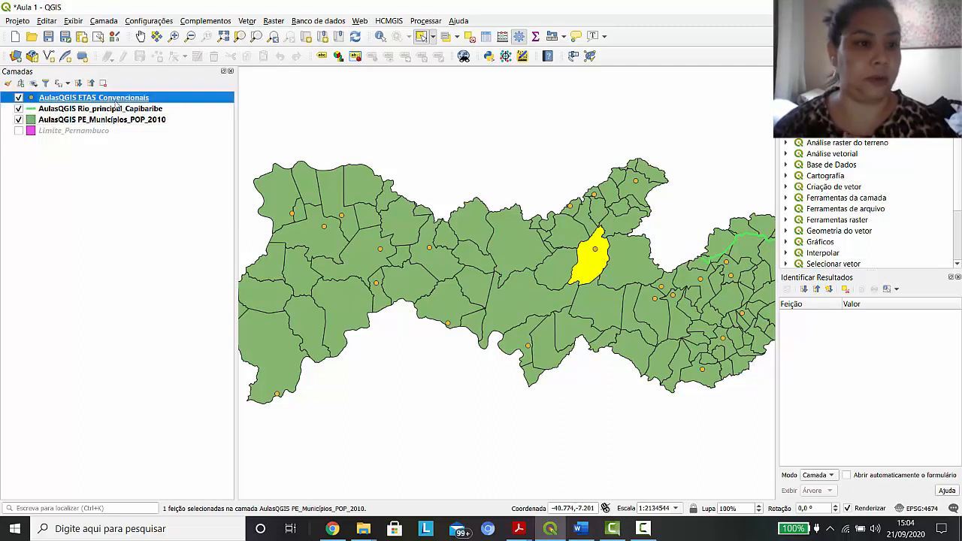
left_click(596, 251)
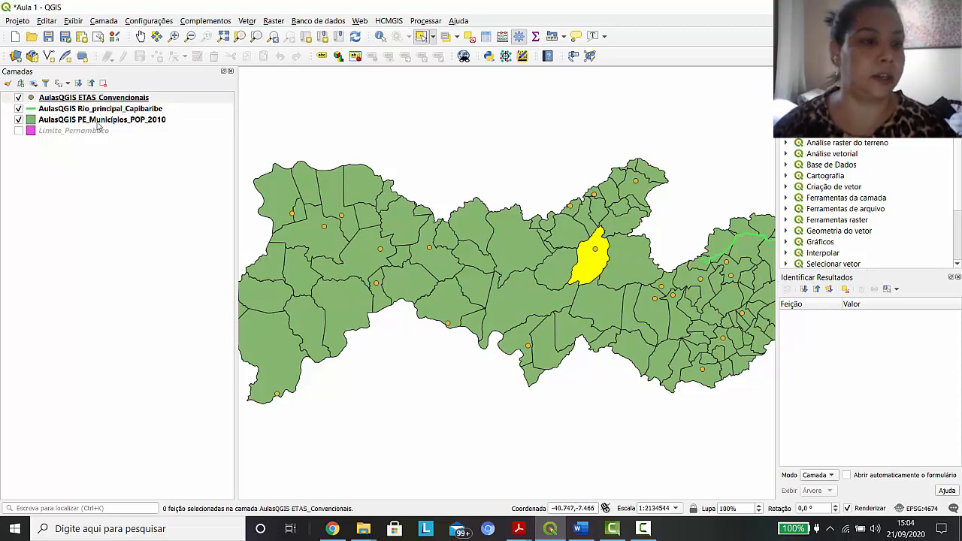
left_click(98, 122)
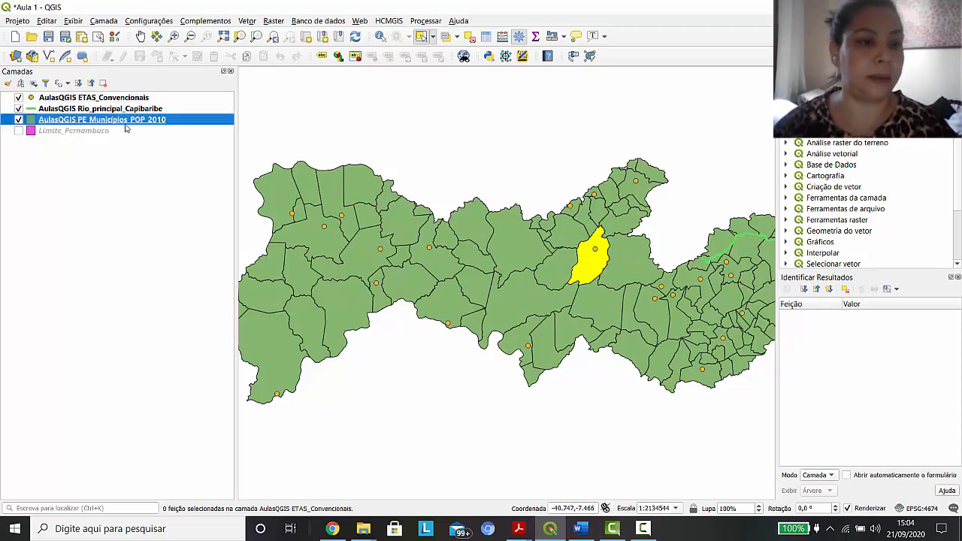
left_click(470, 37)
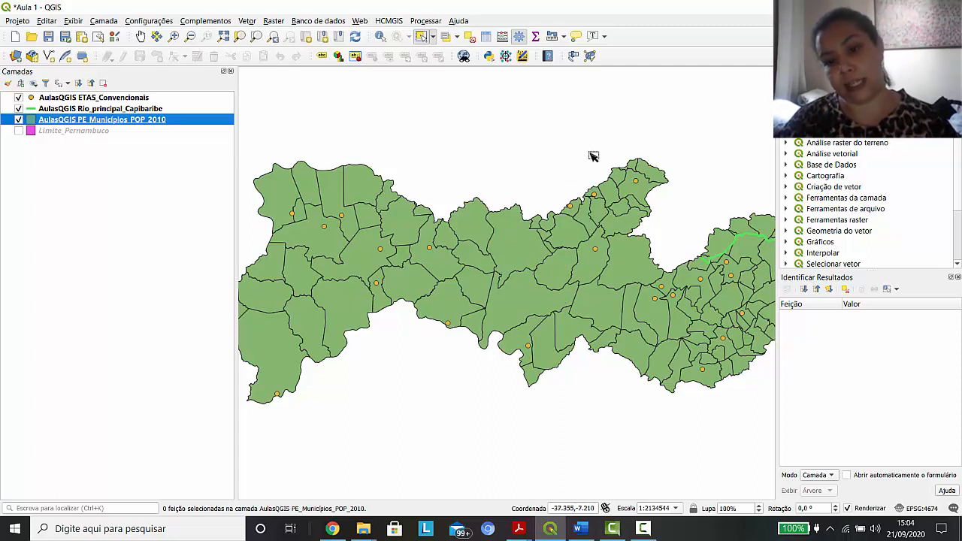
Select the municipalities of the north-central spur by drawing a polygon over them, and clear the selection in all layers
left_click(433, 36)
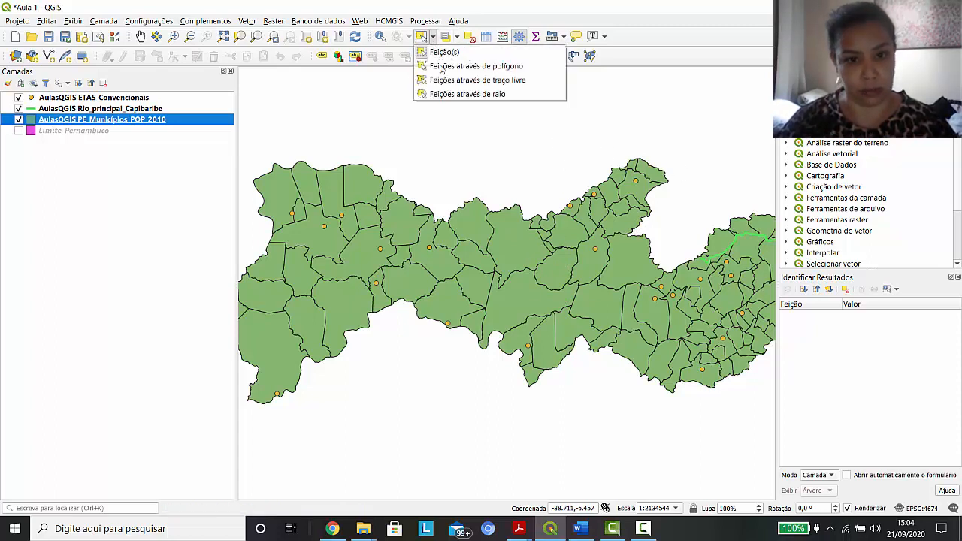
left_click(442, 68)
left_click(545, 115)
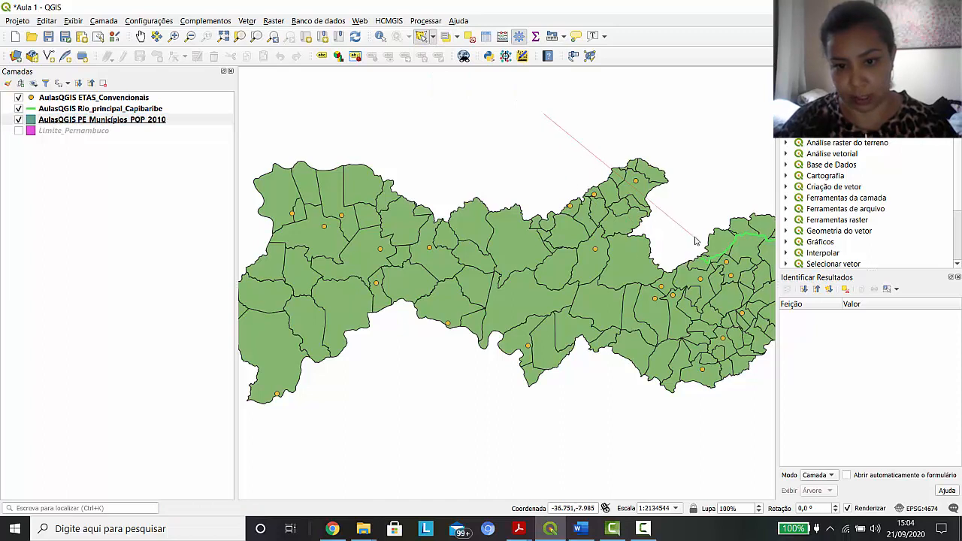
left_click(564, 279)
left_click(714, 227)
left_click(696, 145)
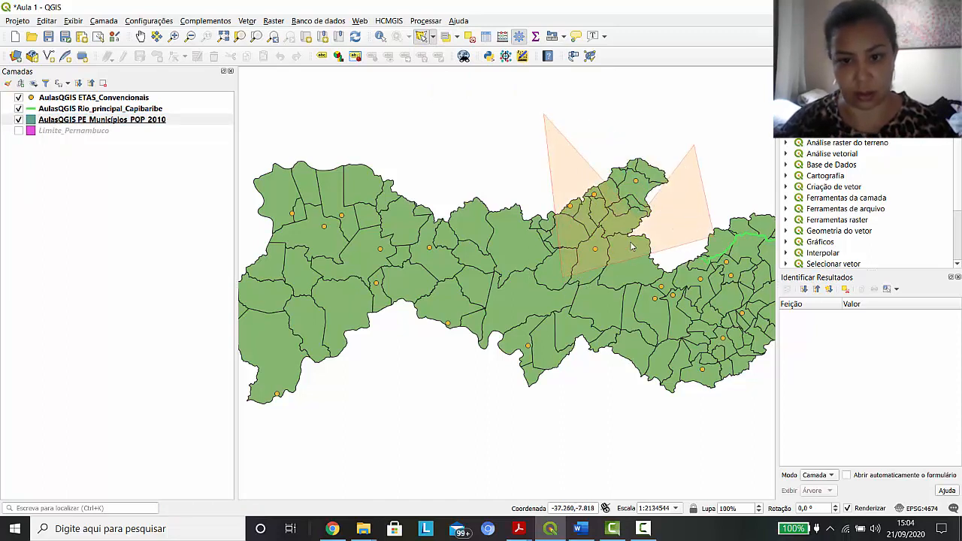
right_click(712, 124)
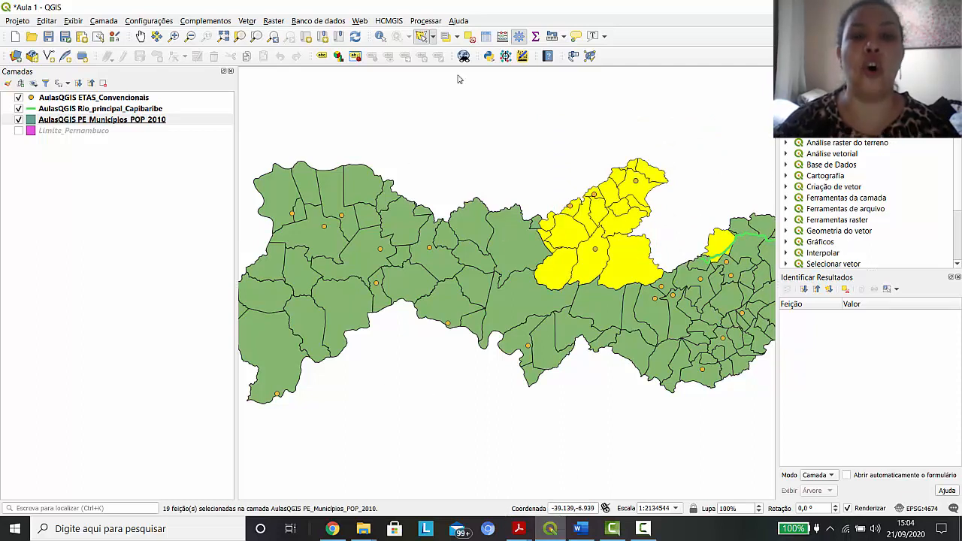
left_click(470, 36)
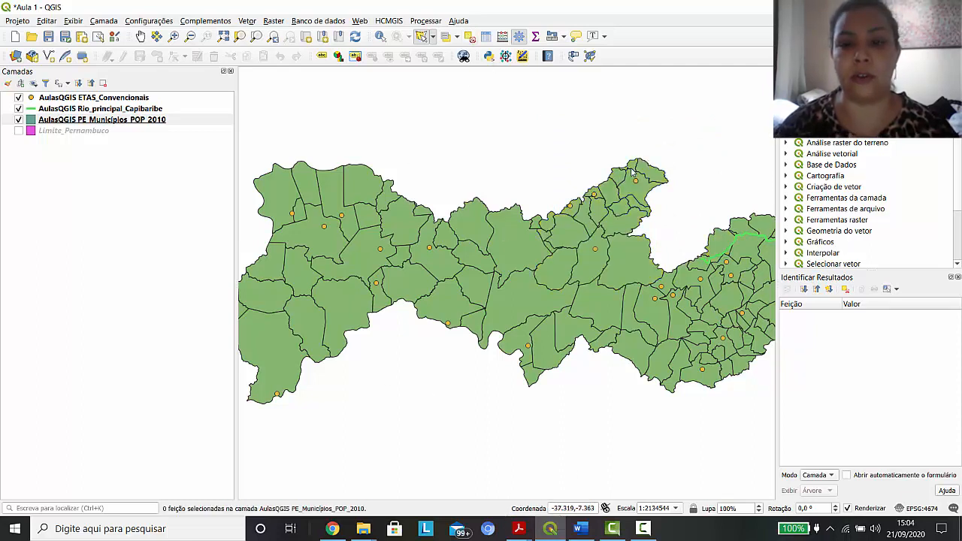
Use the Select Feature(s) tool to build a cumulative selection of the northern spur's municipalities, starting near its northern edge
left_click(618, 179)
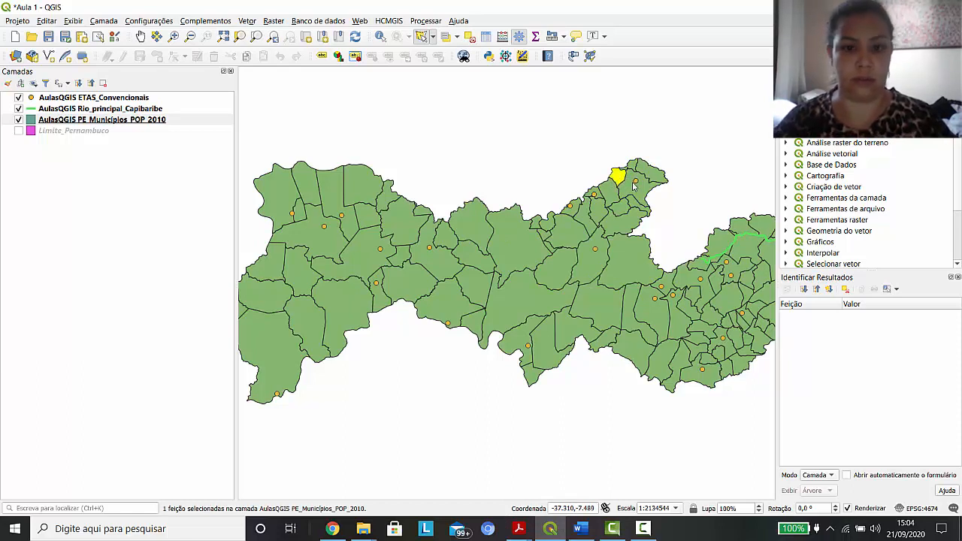
left_click(434, 36)
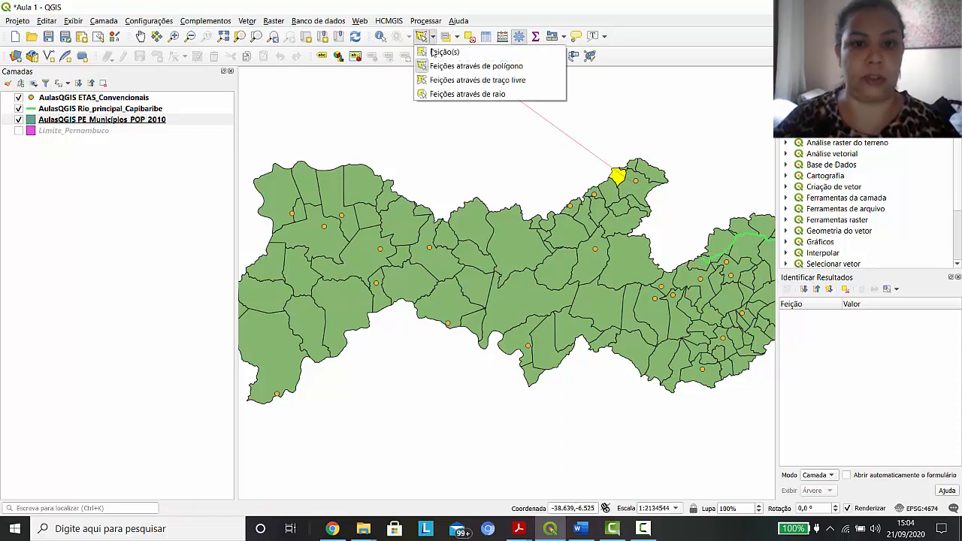
left_click(444, 52)
left_click(619, 178)
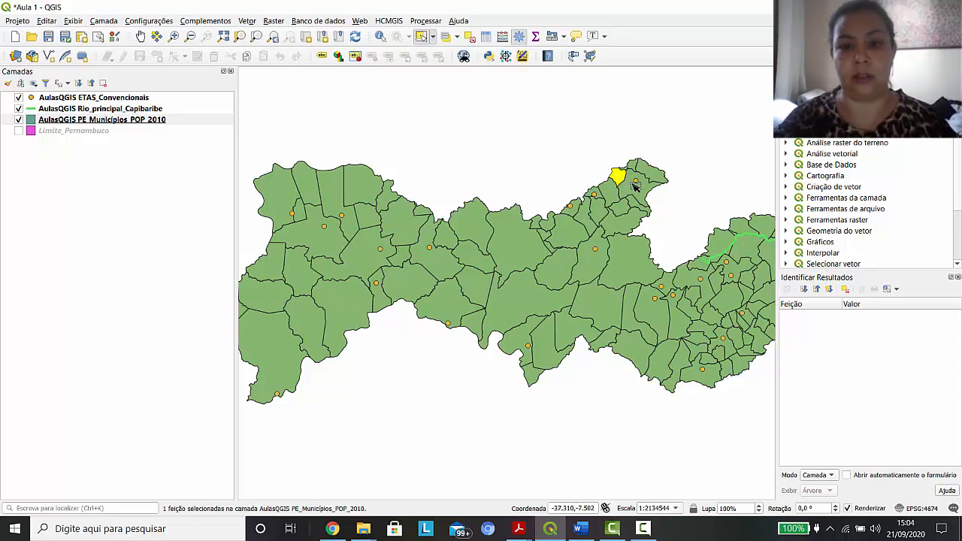
mouse_move(635, 188)
left_mouse_down()
mouse_move(637, 206)
mouse_move(603, 213)
left_mouse_up()
left_click(600, 210, "ctrl")
left_click(587, 215, "ctrl")
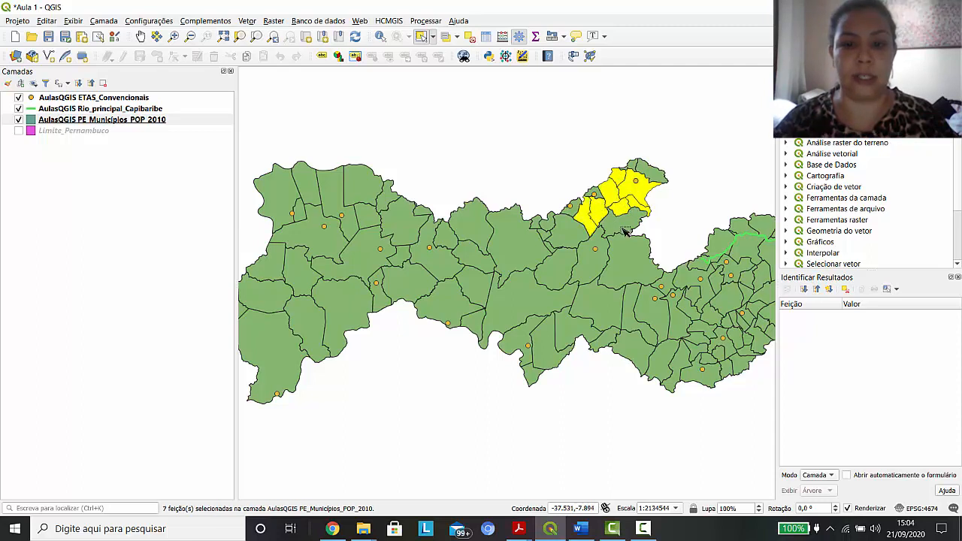
Add the adjoining municipalities to the south and west to the selection individually, and clear the selection in all layers
left_click(623, 227, "ctrl")
left_click(604, 192, "ctrl")
left_click(606, 194, "ctrl")
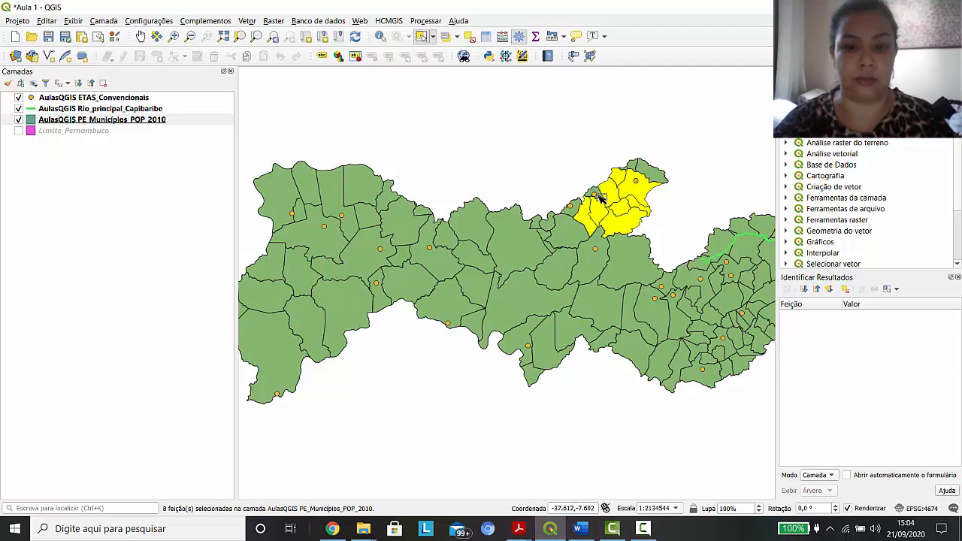
left_click(595, 202, "ctrl")
left_click(578, 218, "ctrl")
left_click(578, 233, "ctrl")
left_click(605, 249, "ctrl")
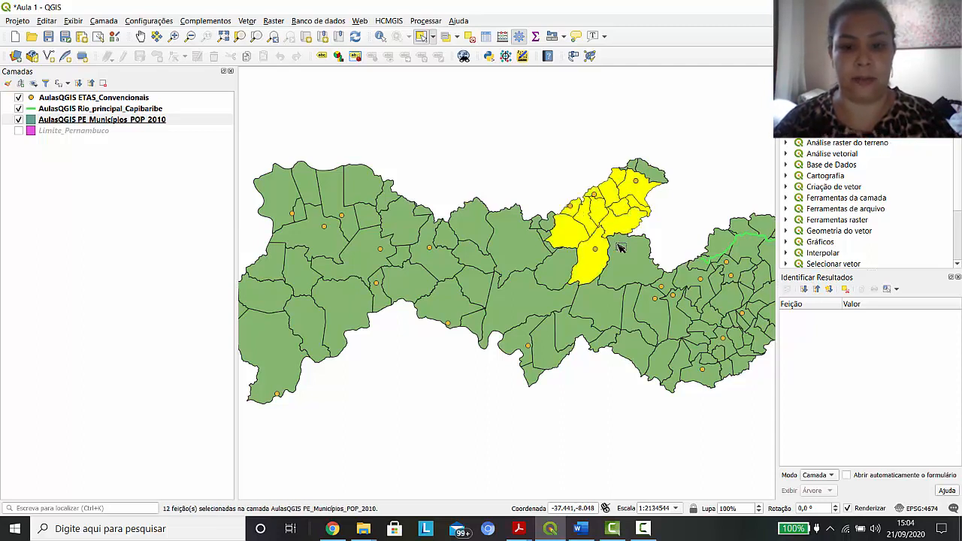
left_click(622, 248, "ctrl")
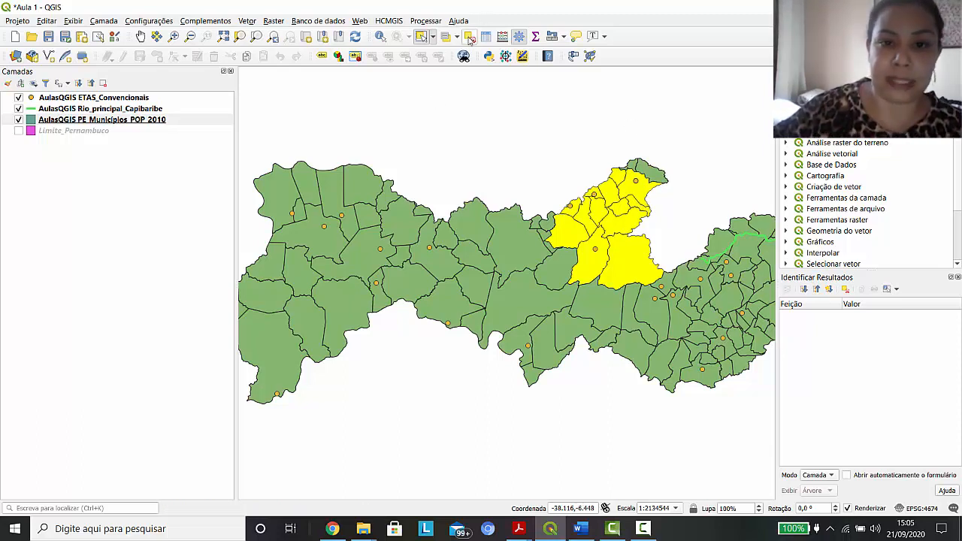
left_click(469, 37)
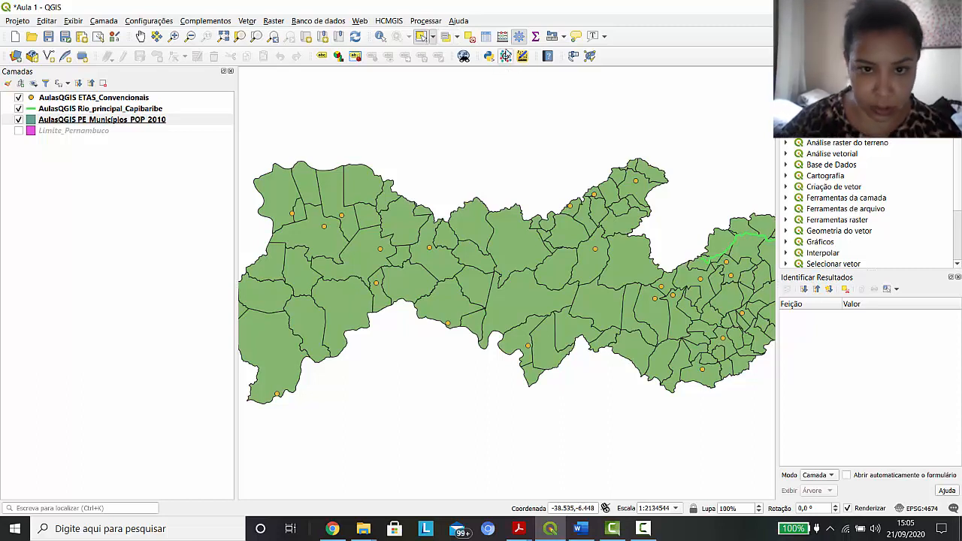
Identify the attributes of the Serra Talhada and Afogados da Ingazeira municipalities on the map
left_click(381, 38)
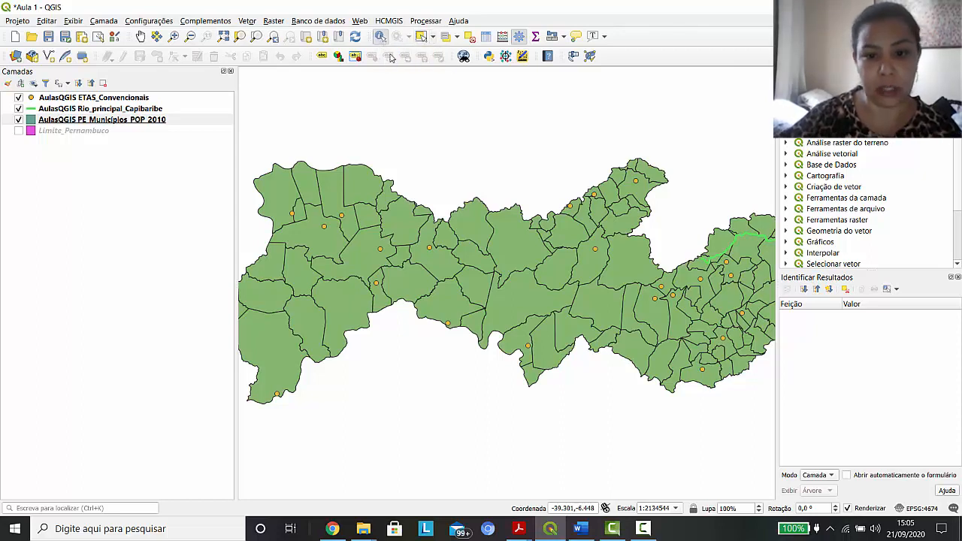
left_click(509, 241)
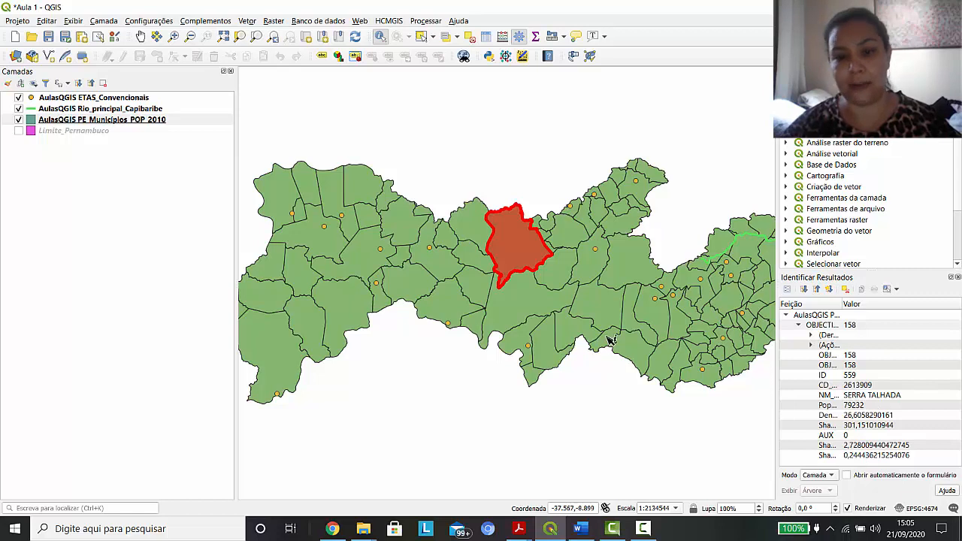
left_click(602, 219)
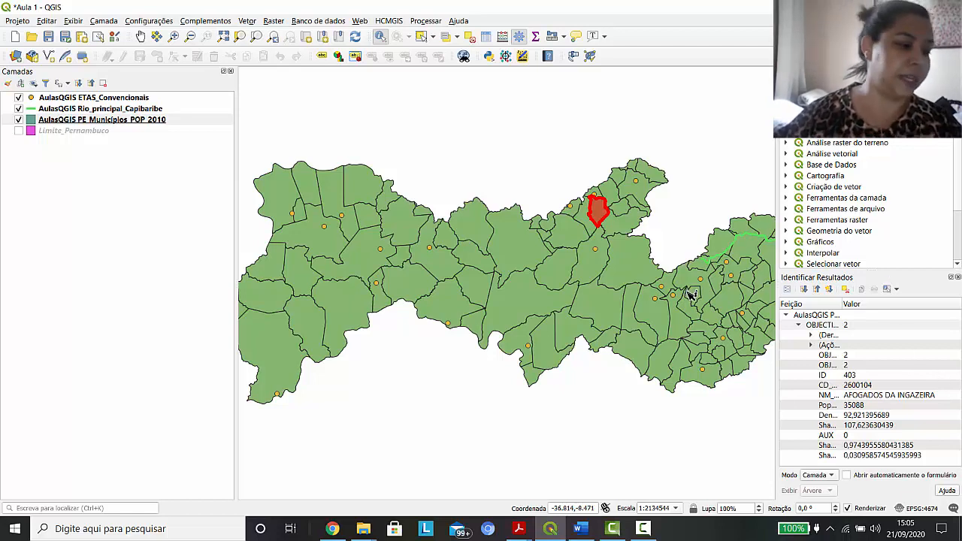
Open the attribute table of the PE_Municípios_POP_2010 layer and move its window toward the west of the map
left_click(80, 121)
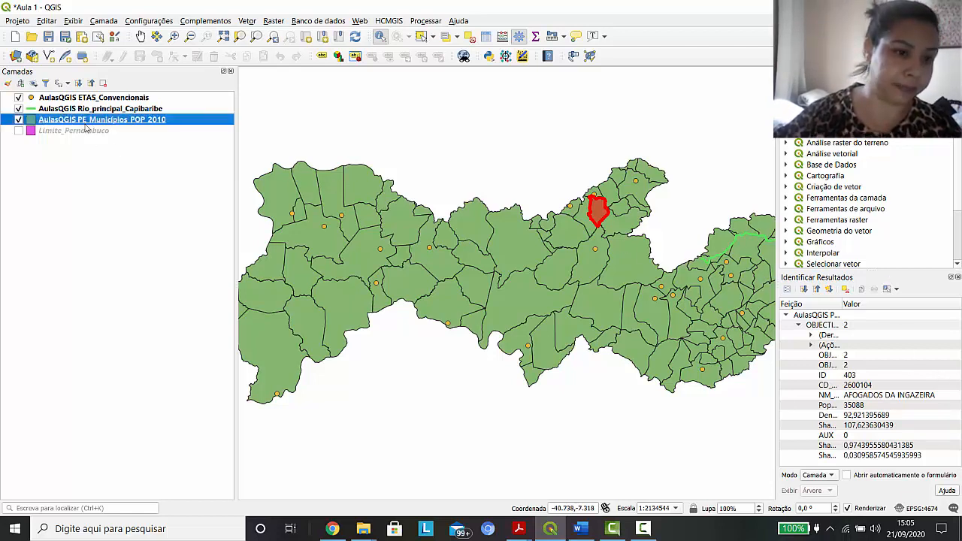
right_click(145, 126)
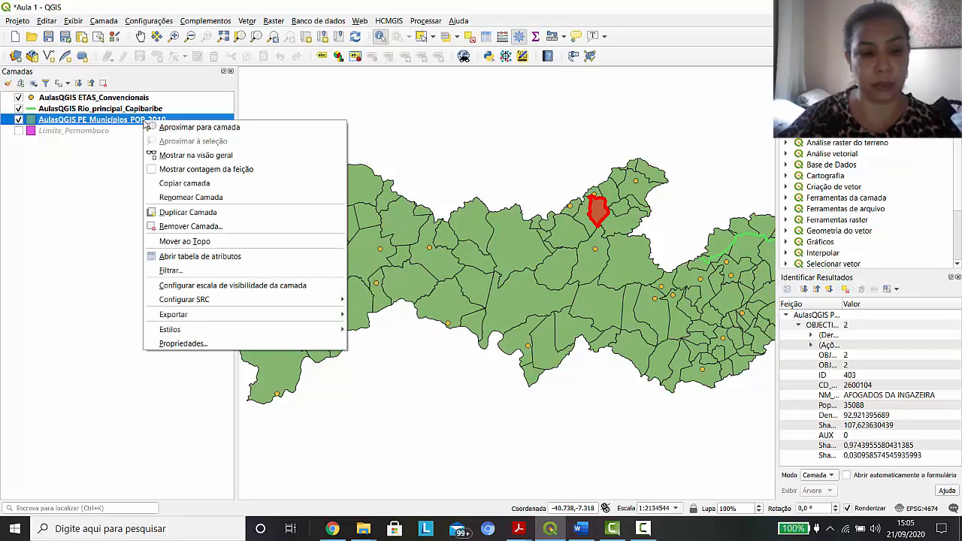
left_click(204, 260)
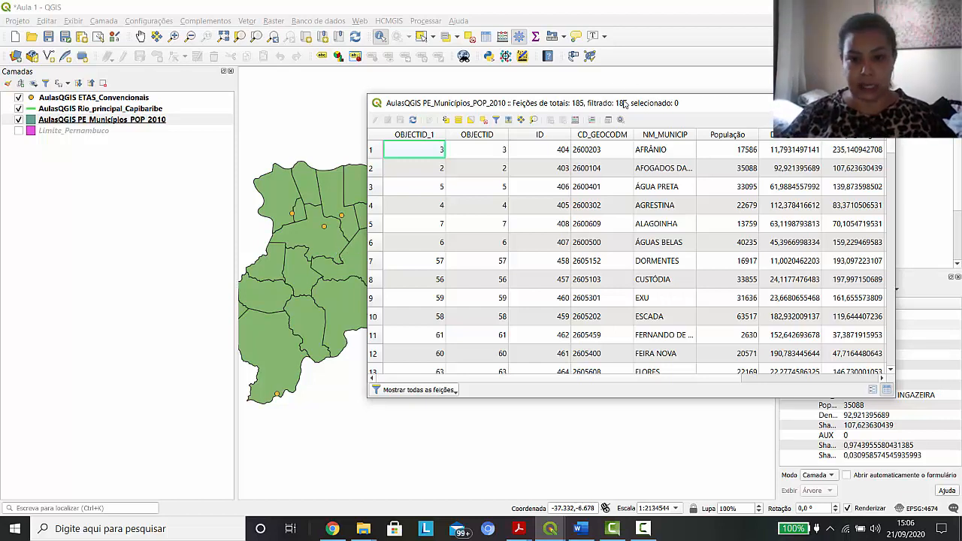
left_click_drag(604, 106, 371, 181)
Select the Afrânio record and then the Afogados da Ingazeira record, move the table off the map, and clear the selection
left_click(159, 249)
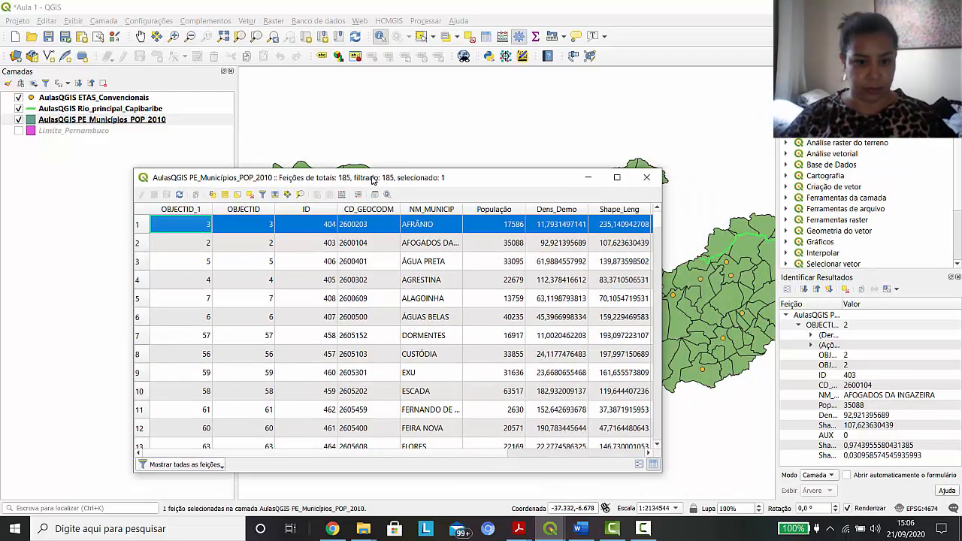
left_click(140, 245)
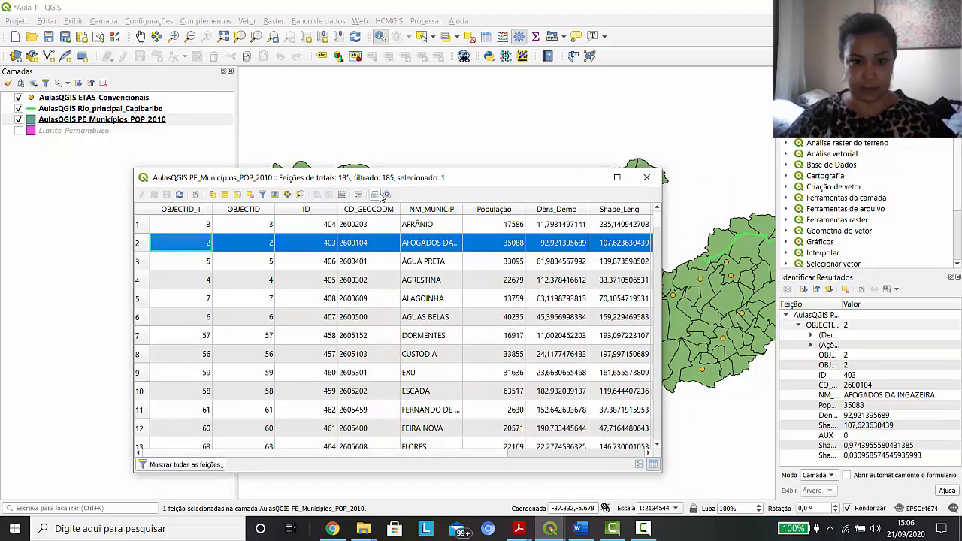
left_click_drag(417, 172, 259, 195)
left_click(471, 38)
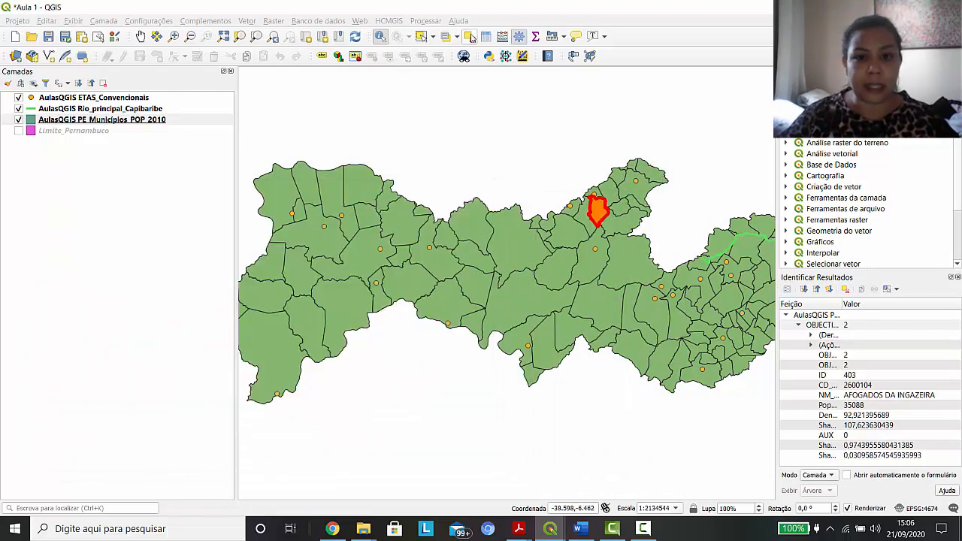
Clear the identify results for Afogados da Ingazeira and close the Identify Results panel
right_click(380, 40)
key("Escape")
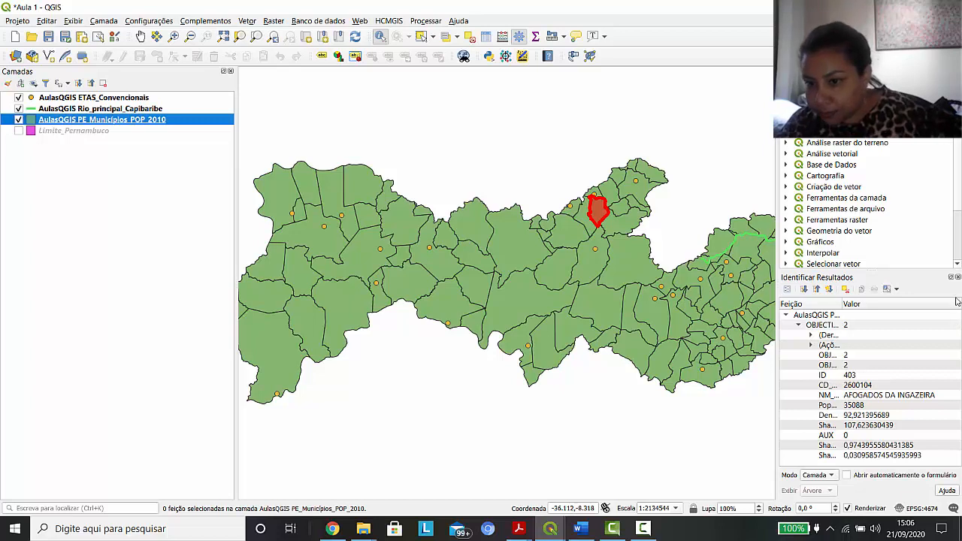
left_click(845, 291)
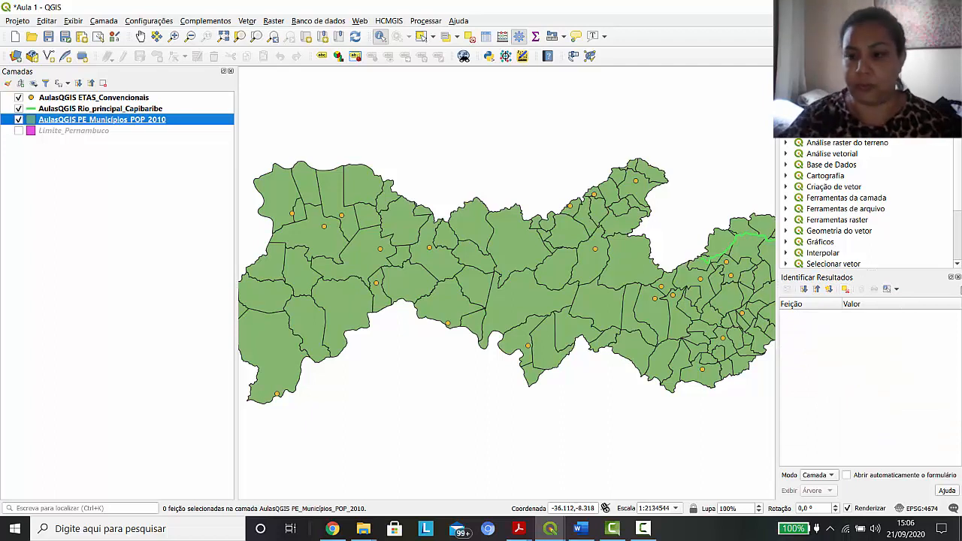
left_click(958, 277)
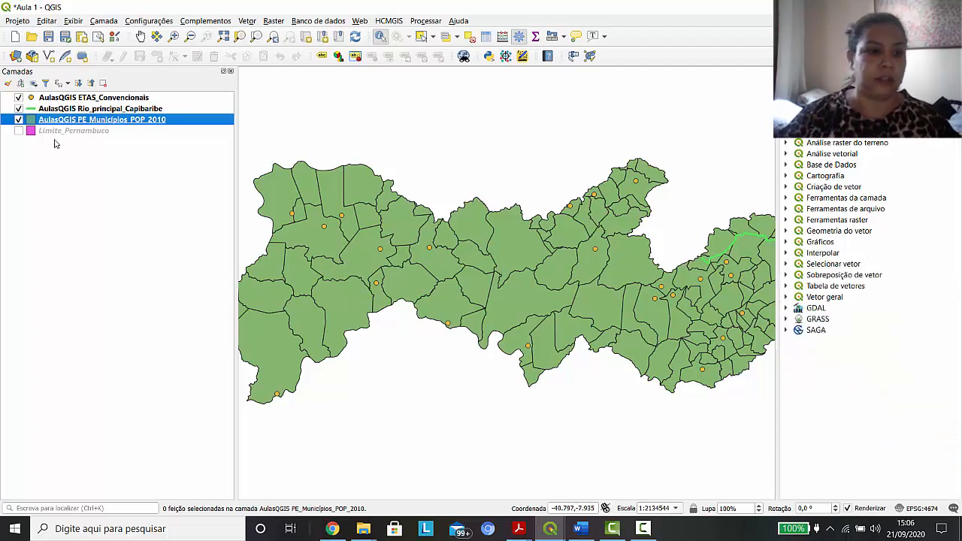
Bring the municipalities attribute table back into view, select the Afogados da Ingazeira record to highlight it on the map, and browse further records
left_click(553, 530)
left_click(606, 489)
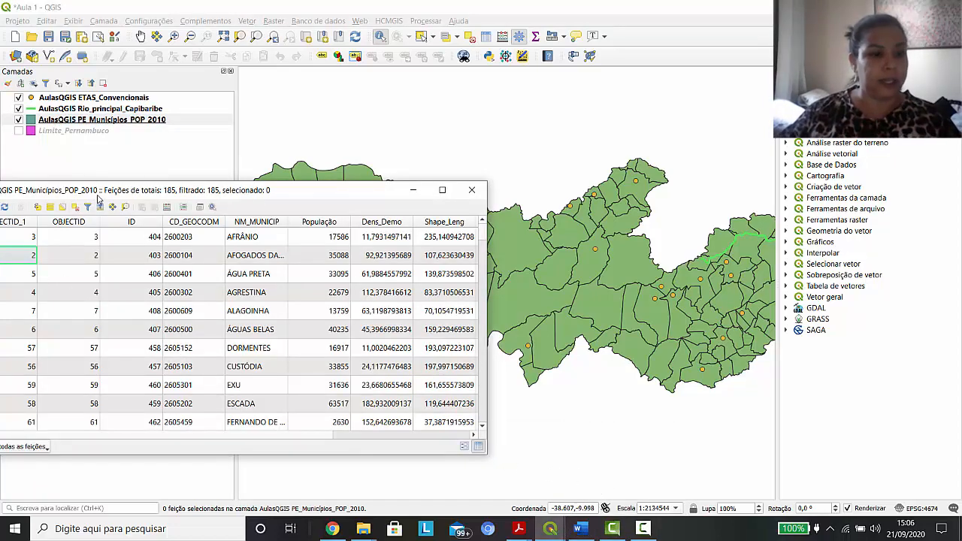
left_click_drag(97, 197, 155, 191)
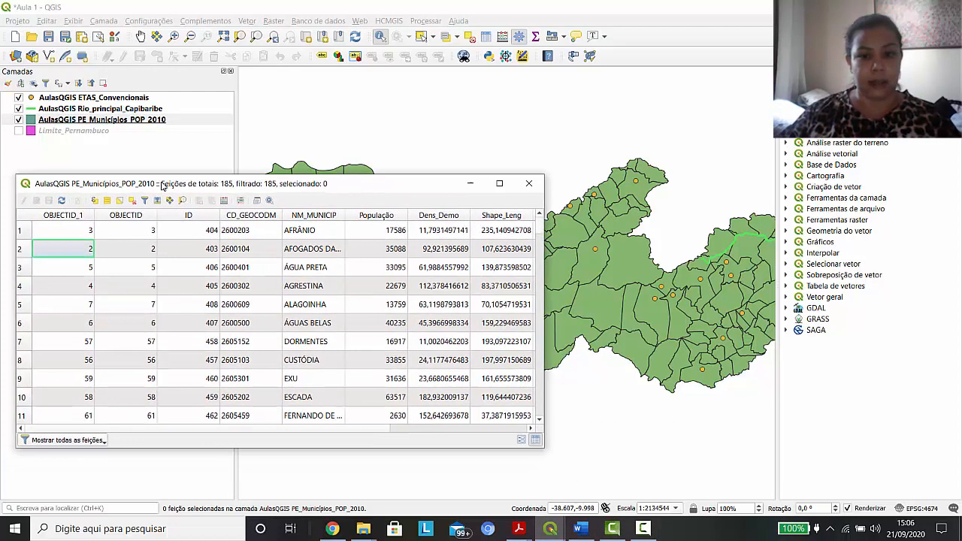
left_click(20, 250)
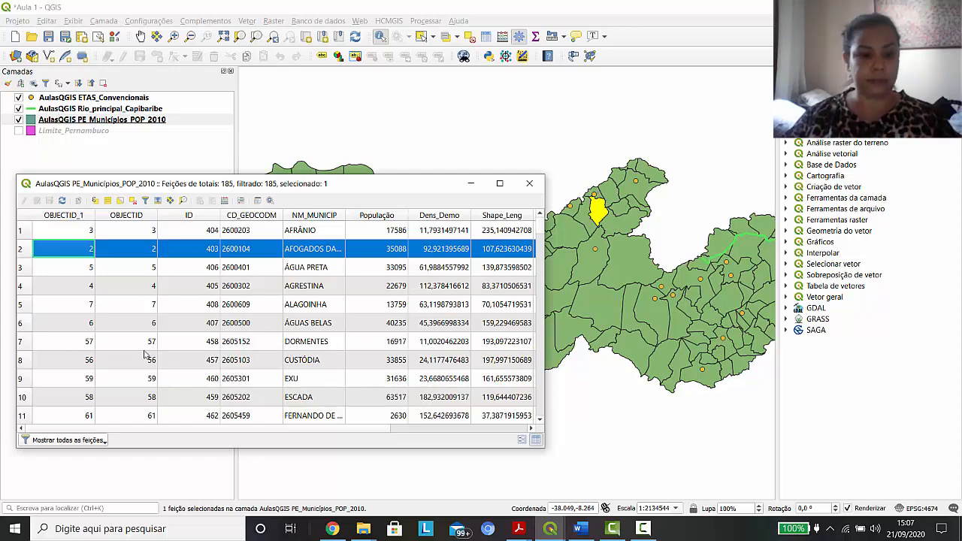
scroll(235, 332, "down", 2)
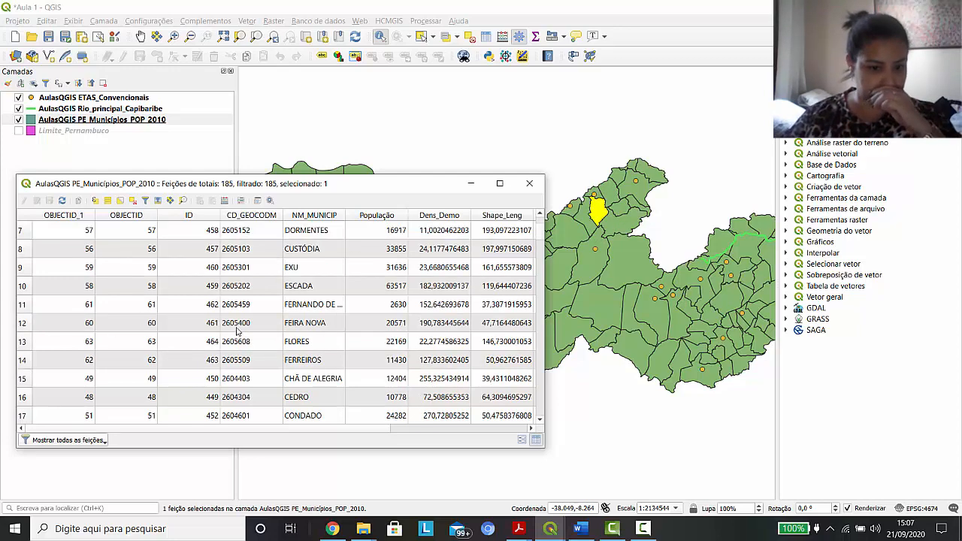
Select the Custódia record and then the Itapetim record in the attribute table to highlight each municipality on the map
scroll(234, 333, "up", 1)
left_click(20, 305)
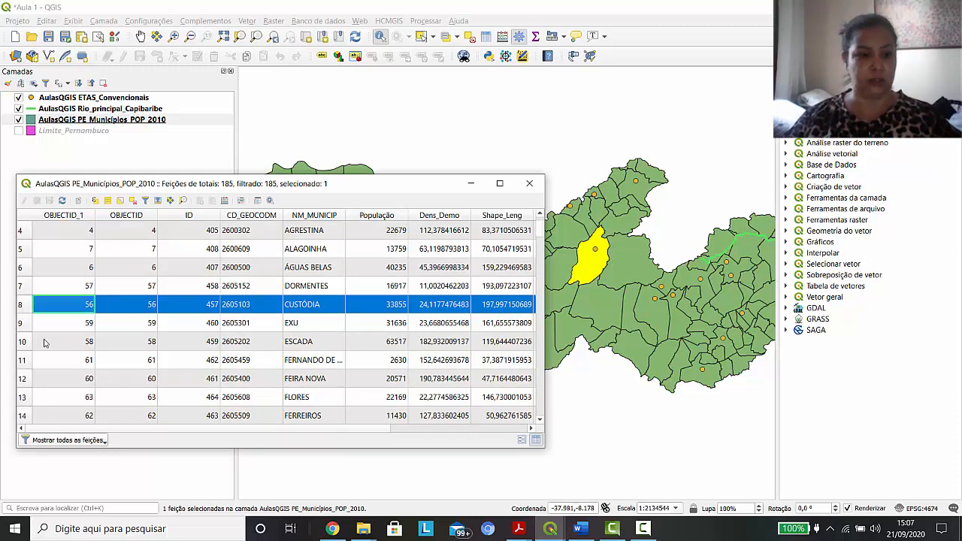
scroll(83, 346, "down", 4)
scroll(105, 350, "down", 11)
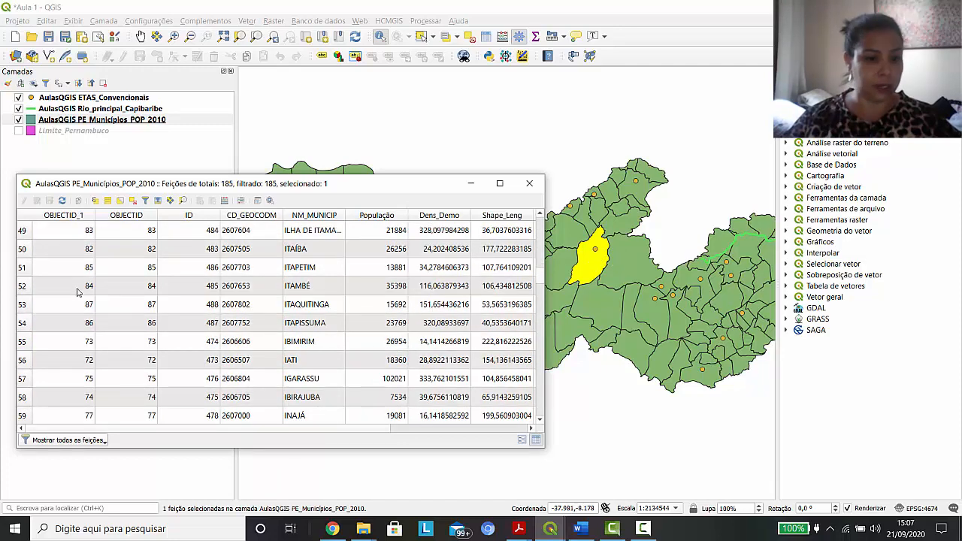
left_click(22, 268)
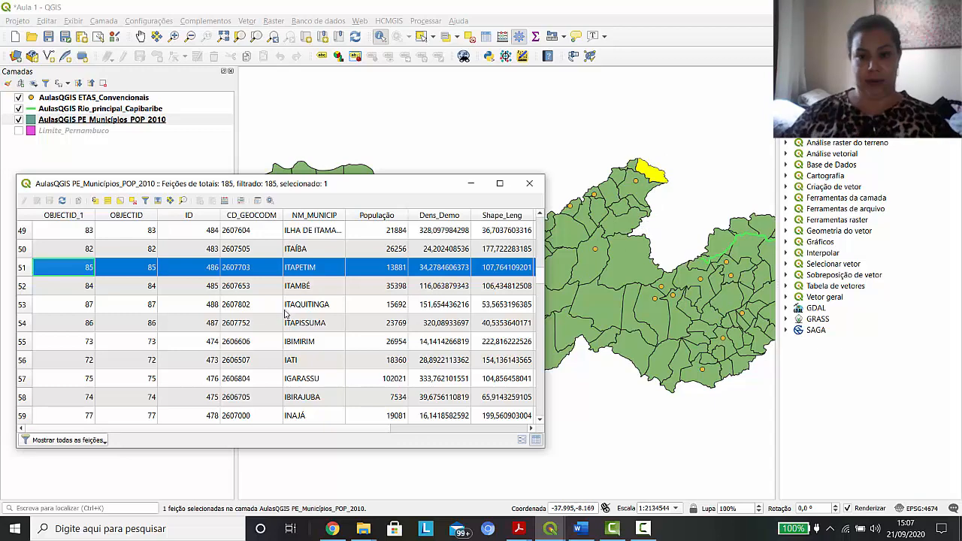
Select the Carnaíba record and show the form for selecting or filtering features, closing the attribute table when done
scroll(286, 314, "up", 4)
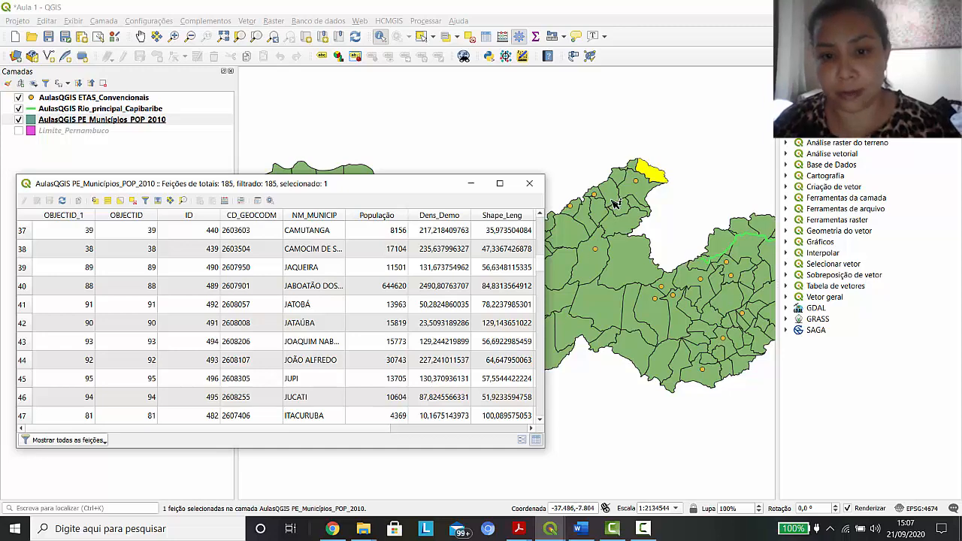
scroll(304, 327, "up", 2)
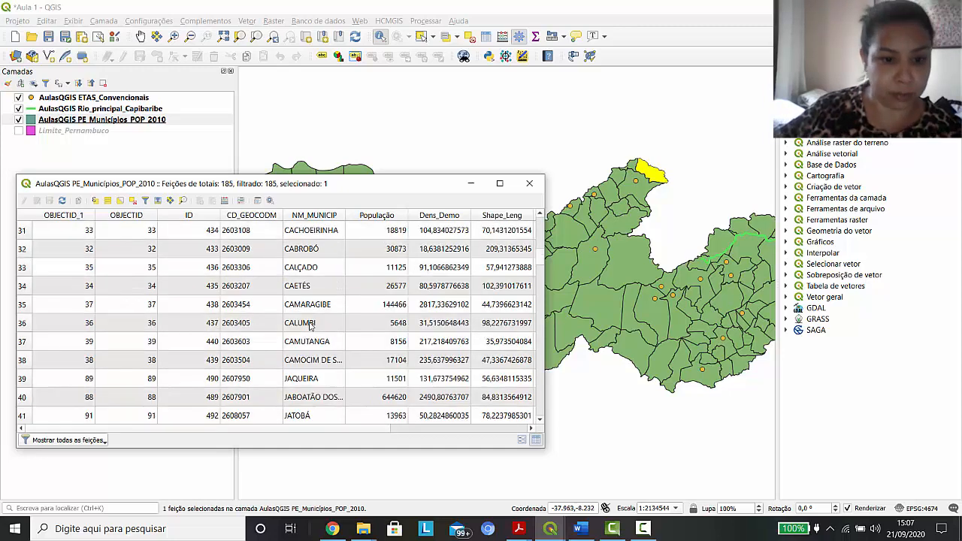
scroll(312, 336, "up", 2)
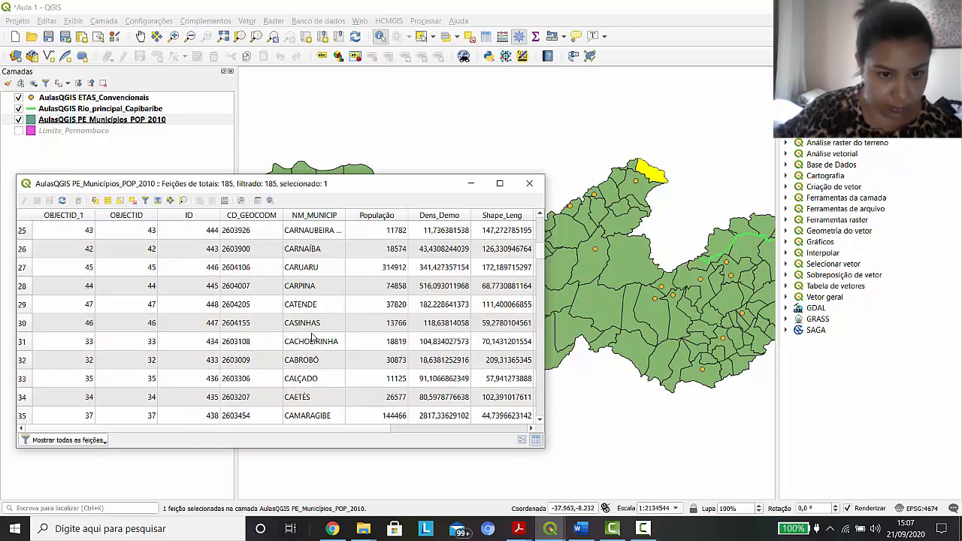
left_click(40, 248)
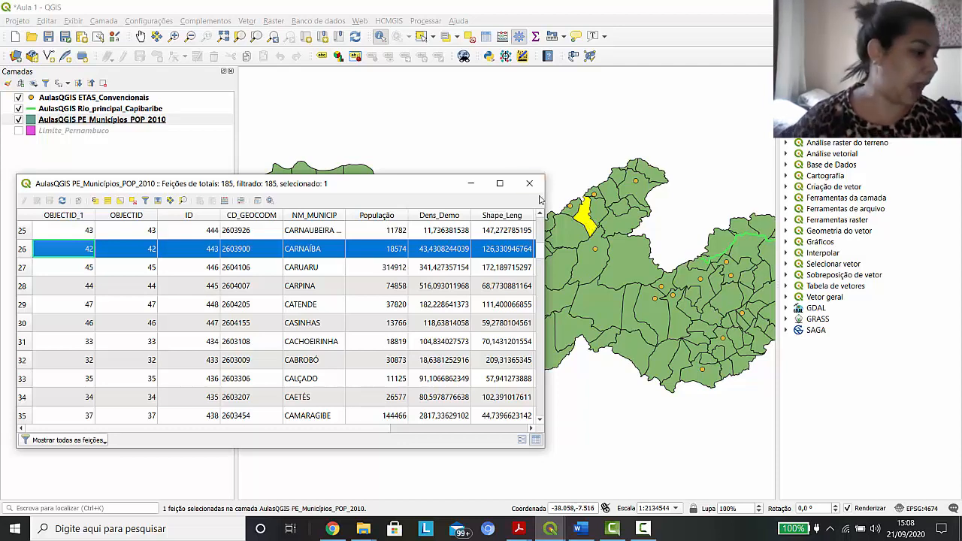
left_click(145, 200)
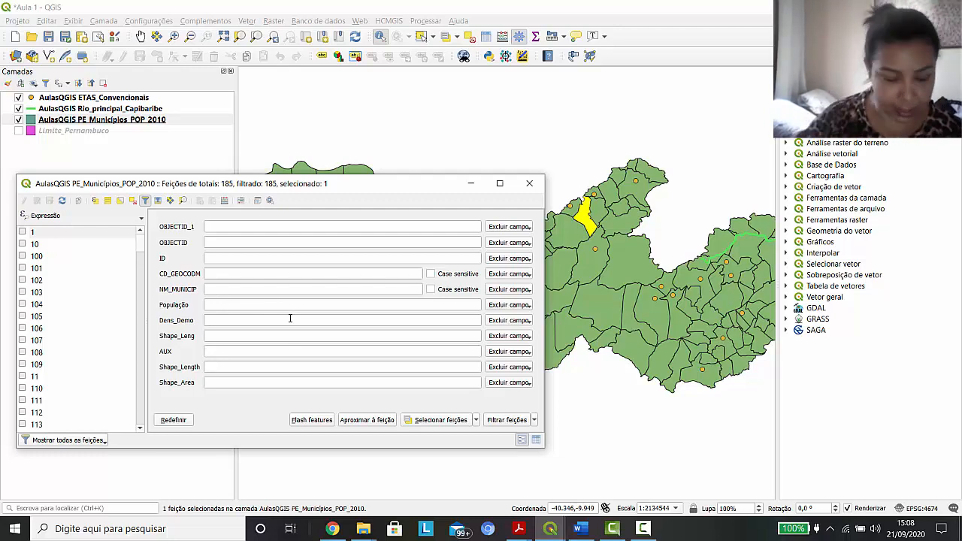
left_click(530, 183)
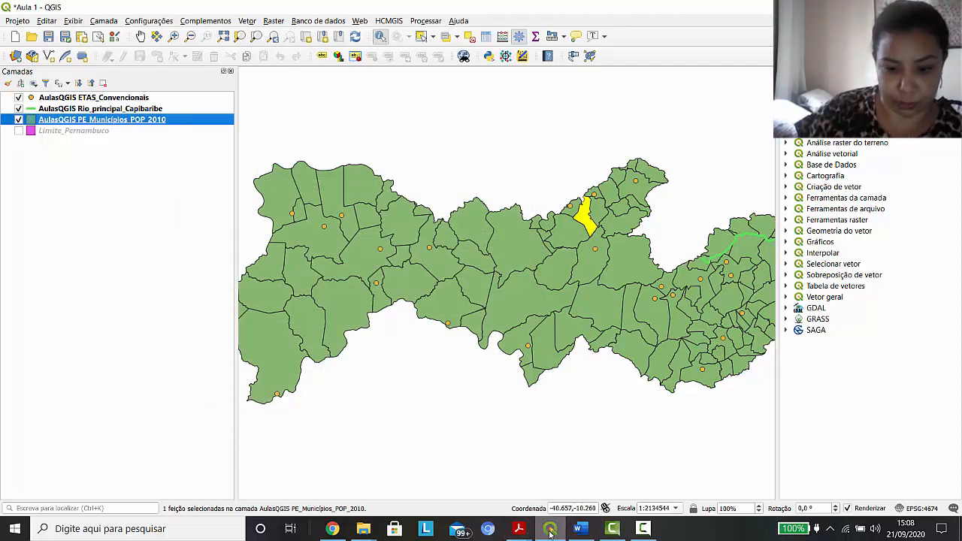
Reopen the PE_Municípios_POP_2010 attribute table, select all municipalities and clear the selection, and close the table
right_click(100, 121)
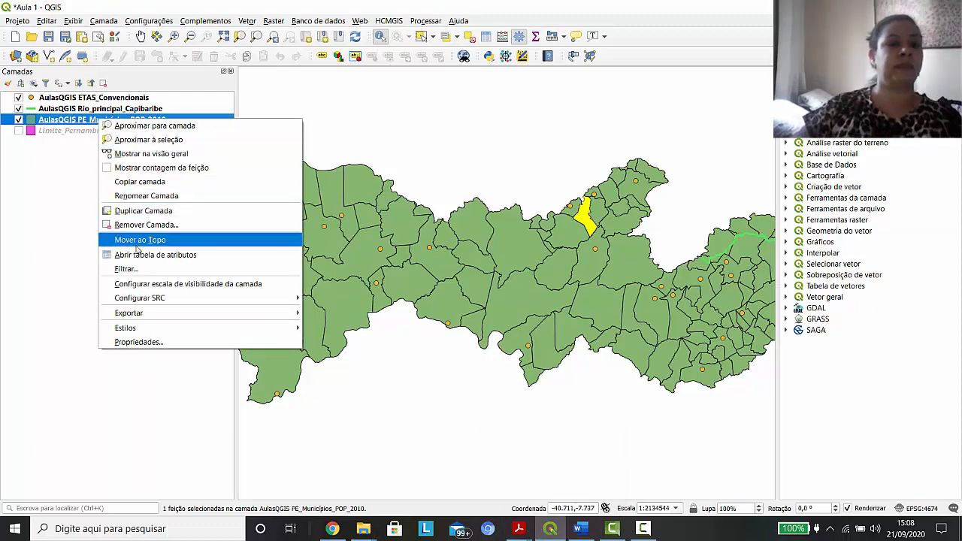
left_click(135, 255)
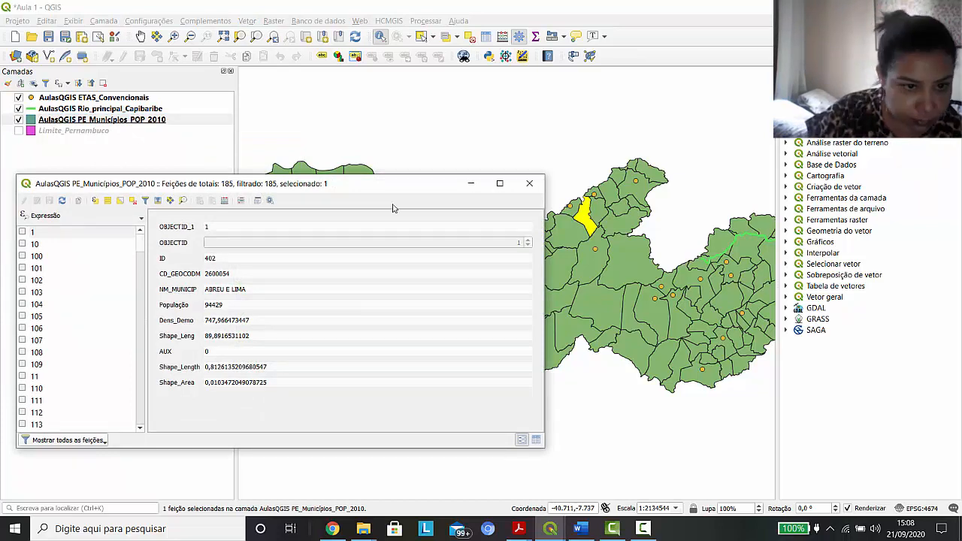
left_click(106, 202)
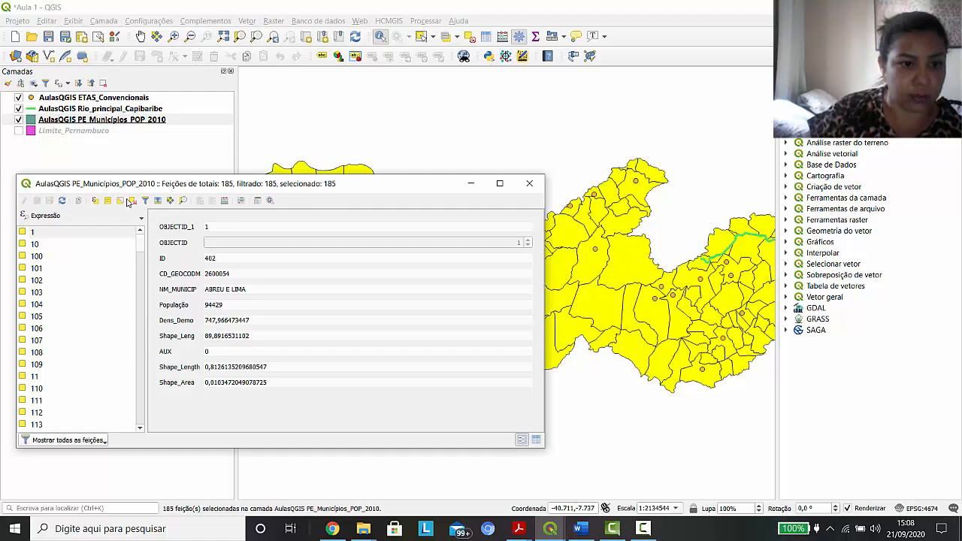
left_click(124, 203)
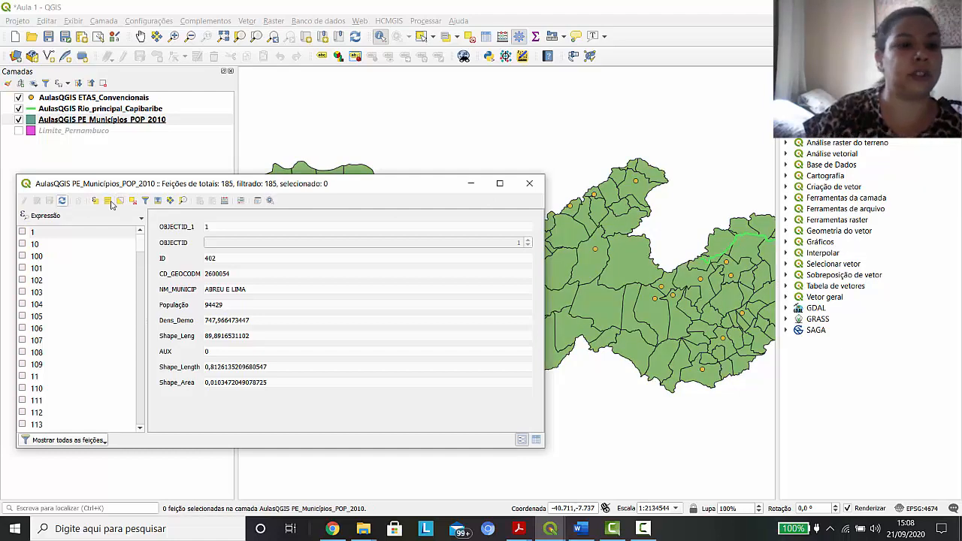
left_click(530, 184)
Reopen the municipalities attribute table with all features shown, view its select/filter form, and close the table
right_click(70, 118)
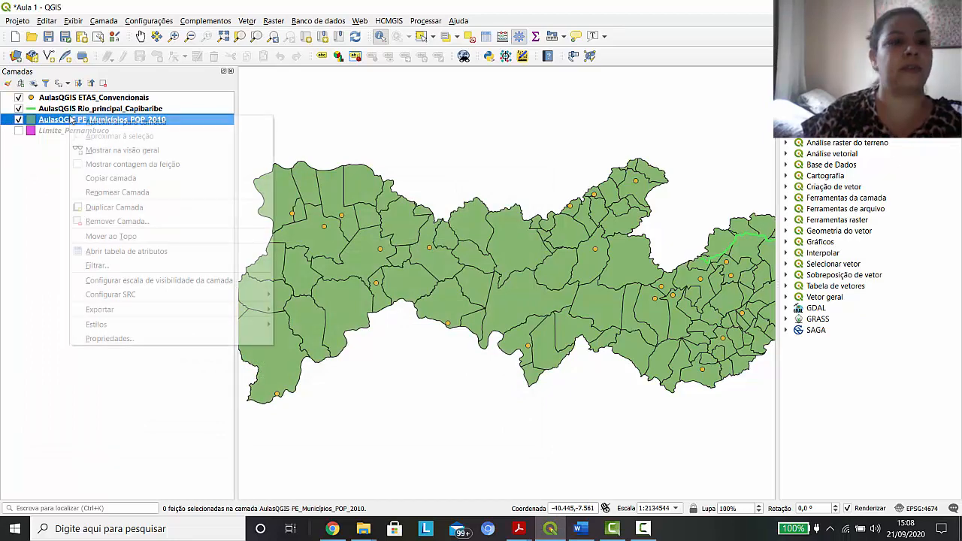
left_click(128, 252)
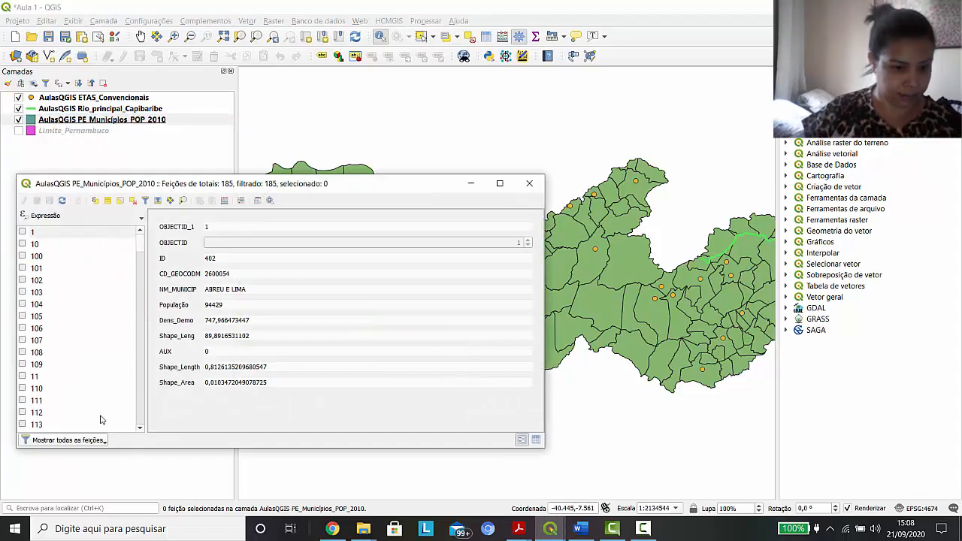
left_click(78, 443)
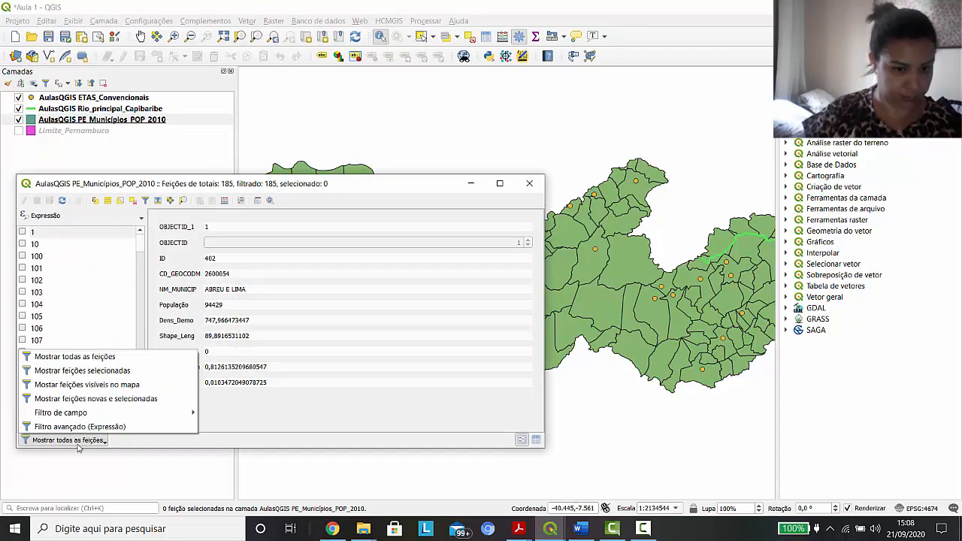
left_click(94, 358)
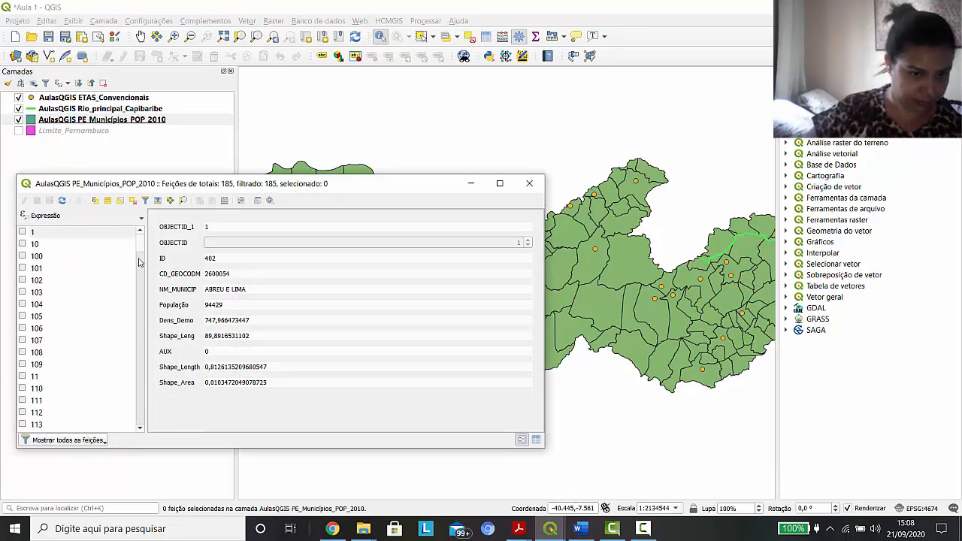
left_click(140, 283)
left_click(145, 200)
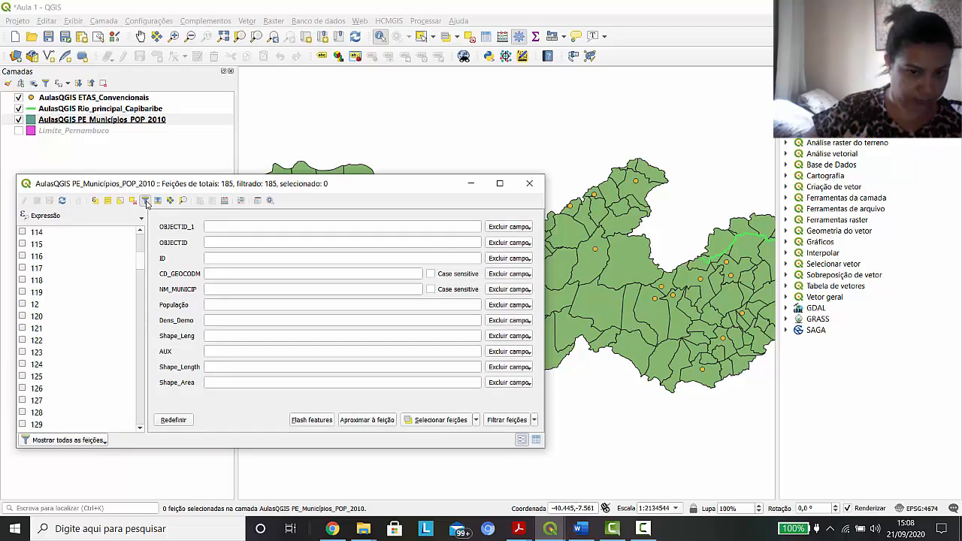
left_click(145, 200)
left_click(145, 201)
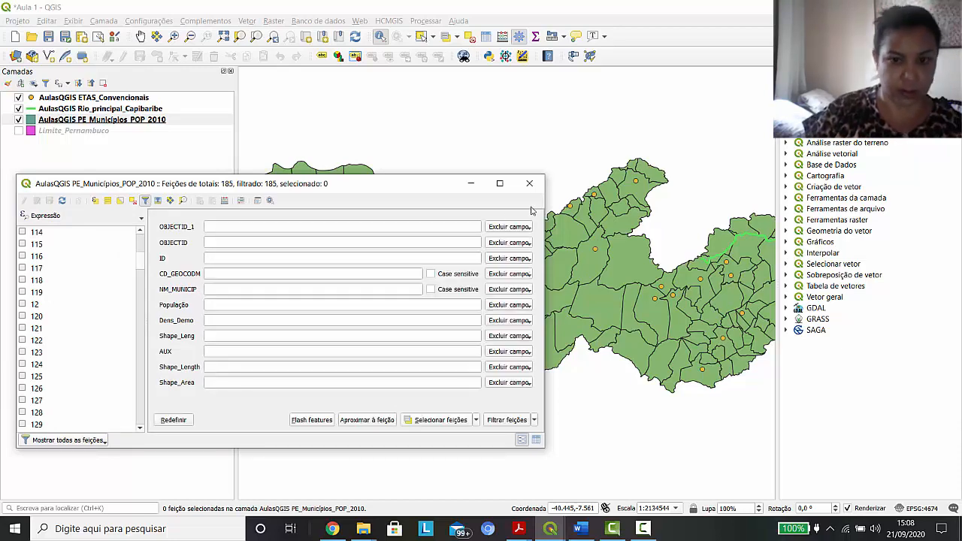
left_click(529, 183)
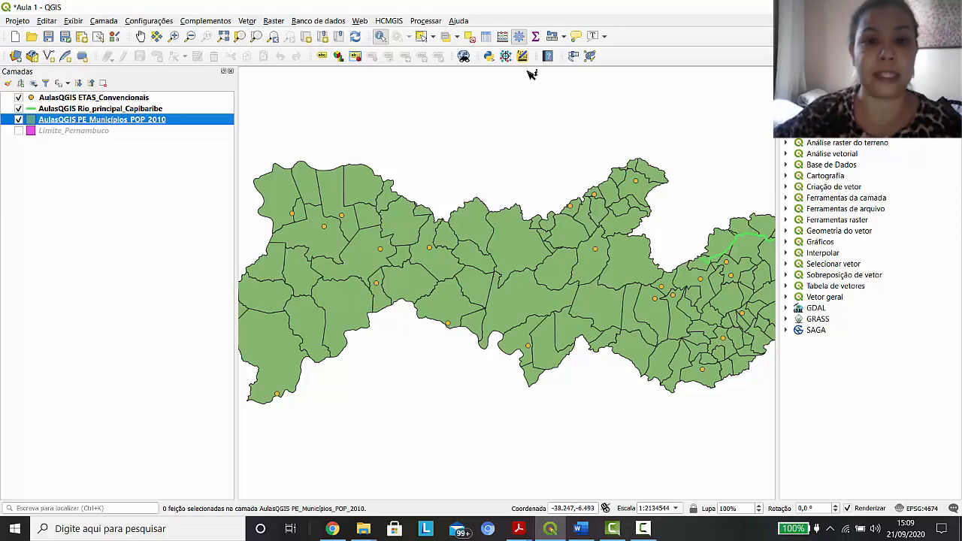
left_click(457, 36)
left_click(467, 54)
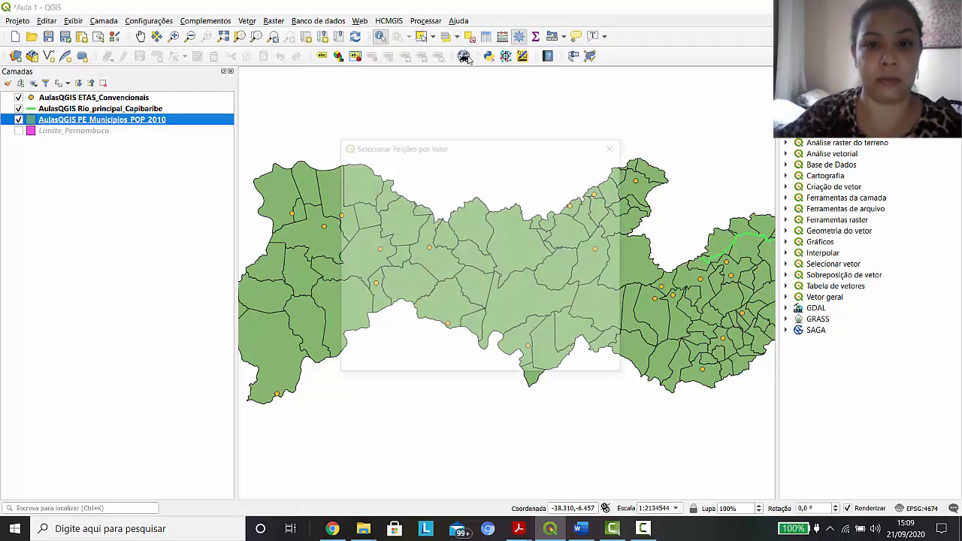
left_click(616, 145)
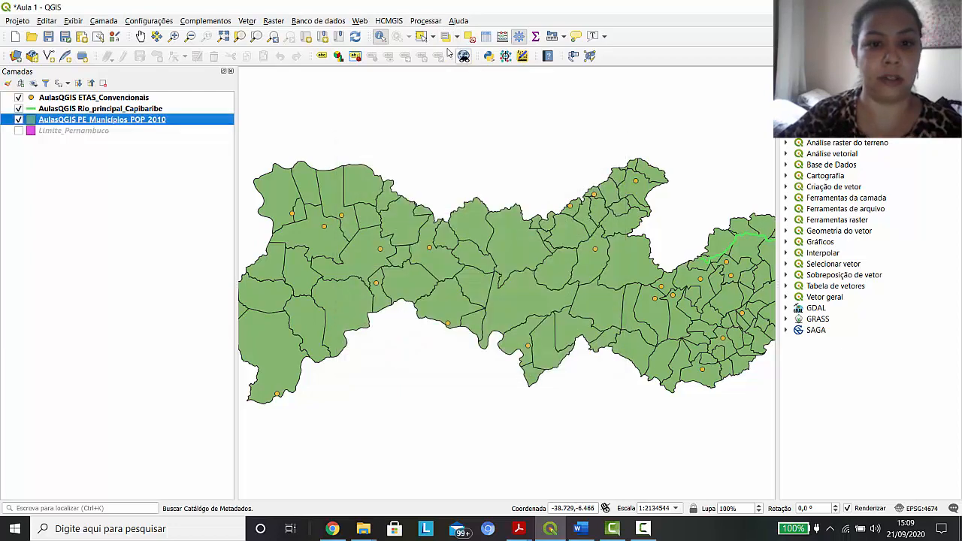
Select the Afogados da Ingazeira municipality on the map with the select features by polygon tool
left_click(433, 37)
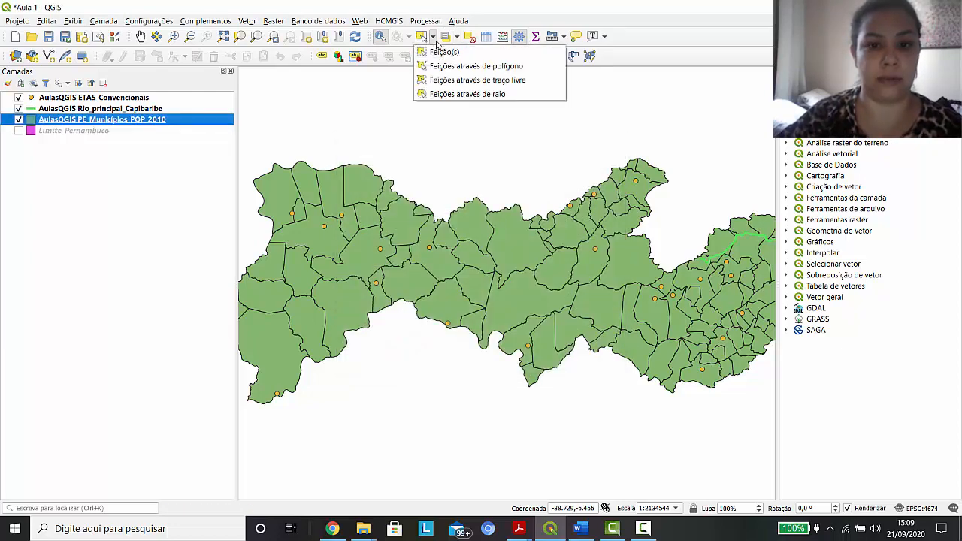
left_click(466, 66)
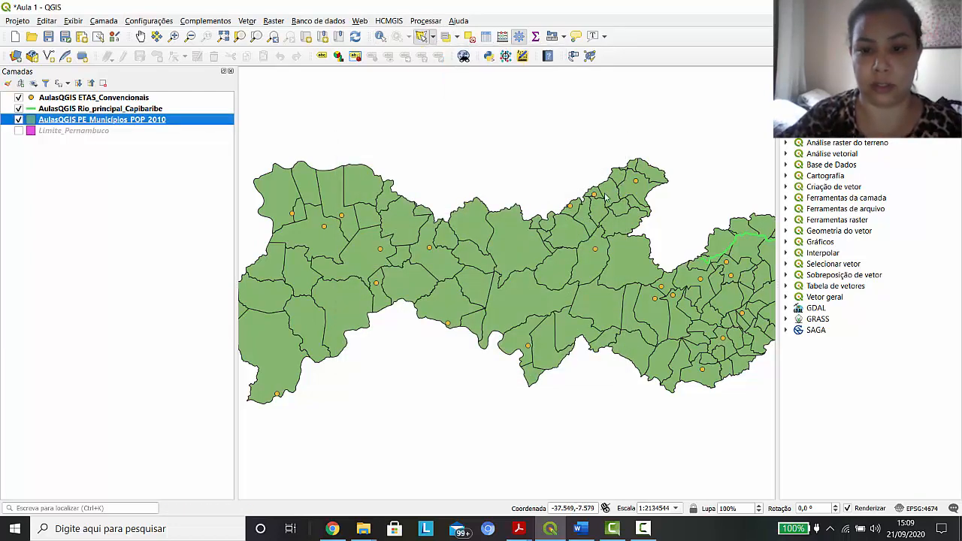
left_click(597, 210)
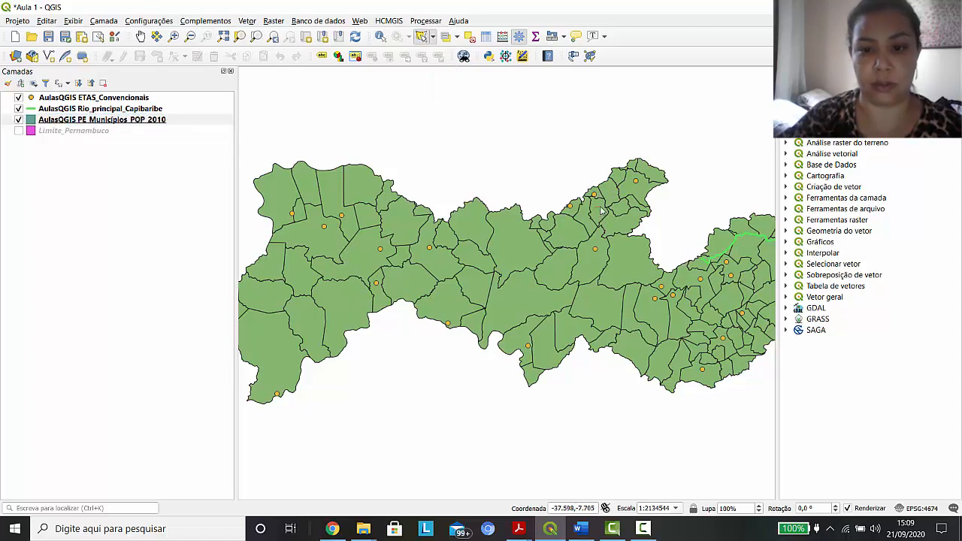
right_click(600, 211)
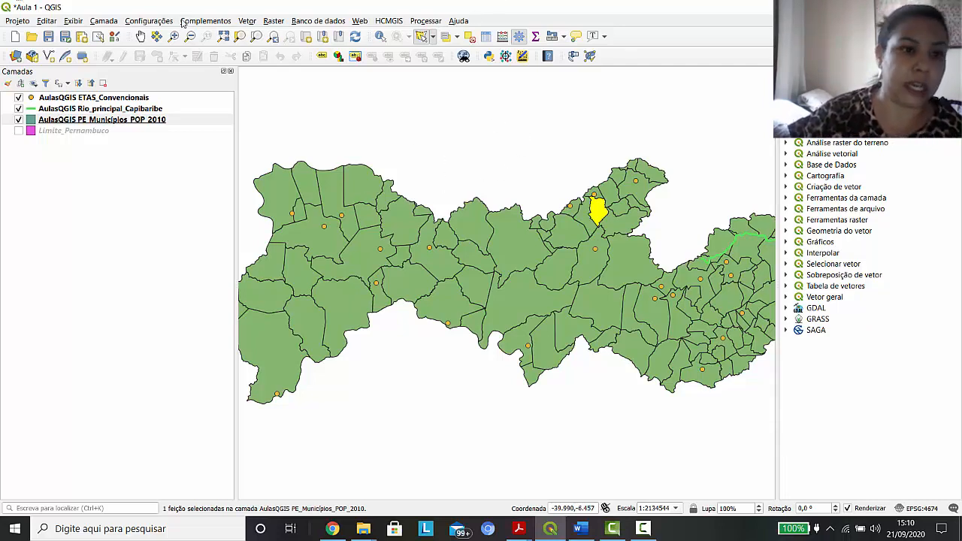
Add the Bacias_Pernambucanas vector layer from the AulasQGIS.gdb geodatabase and close the Data Source Manager
left_click(16, 57)
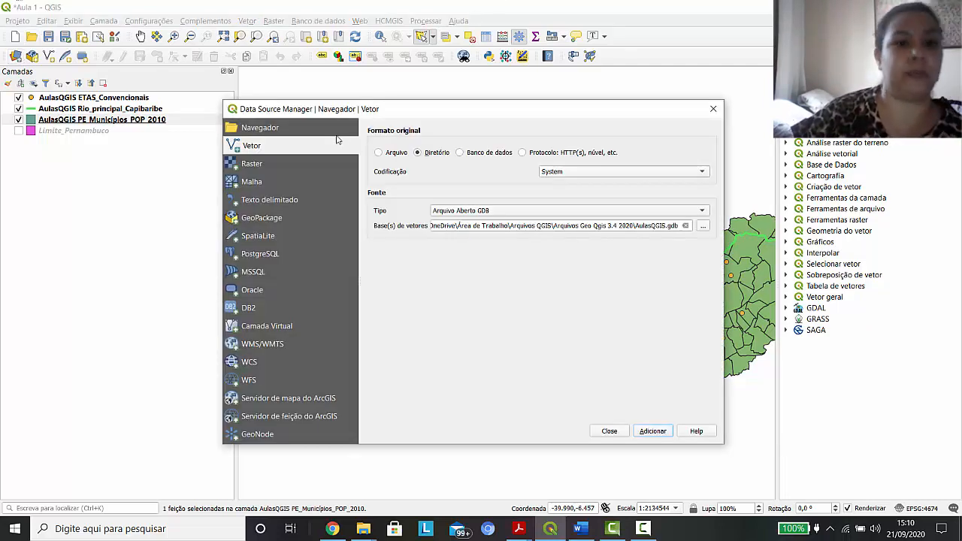
left_click(653, 431)
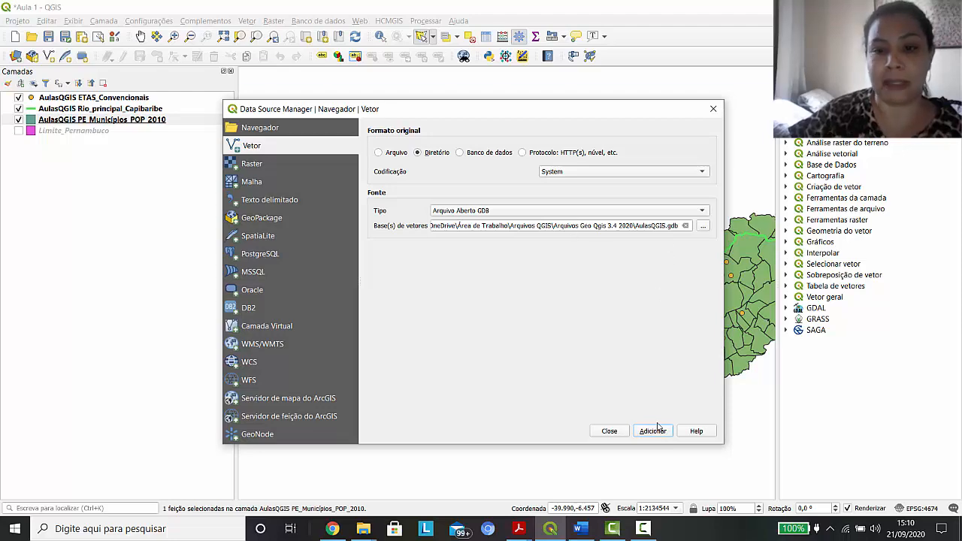
left_click(445, 273)
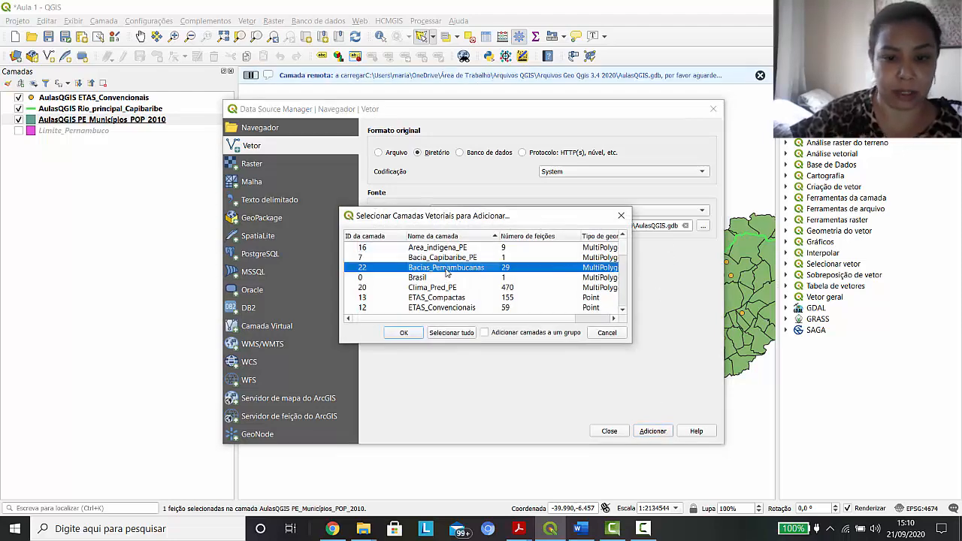
left_click(405, 334)
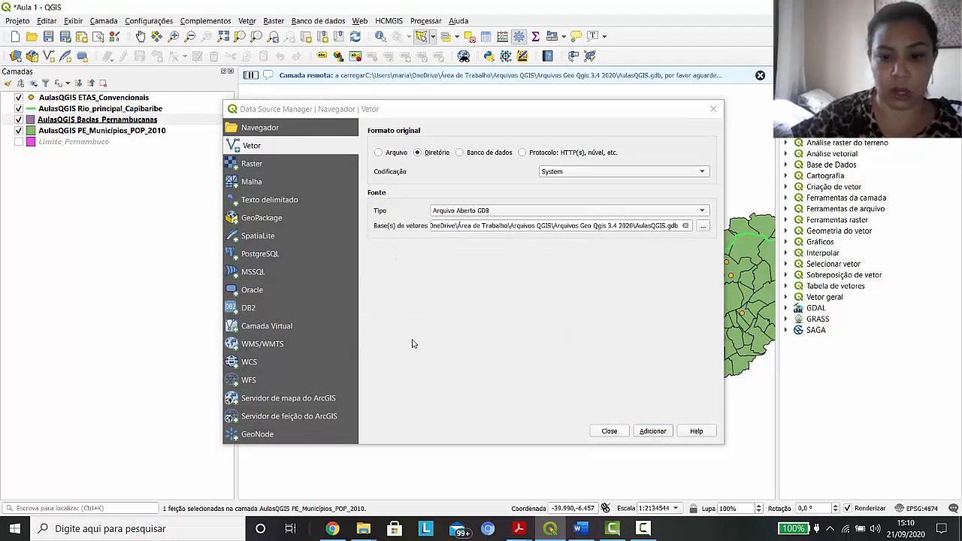
left_click(606, 431)
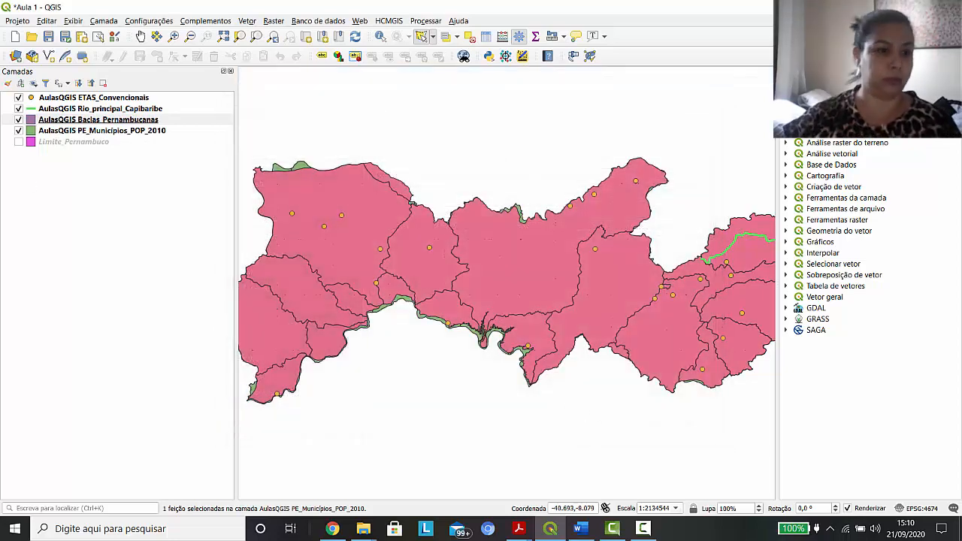
Hide the PE_Municípios_POP_2010 layer and identify the Pajeú, Terra Nova and Moxotó basins in the Bacias_Pernambucanas layer
left_click(21, 132)
left_click(18, 131)
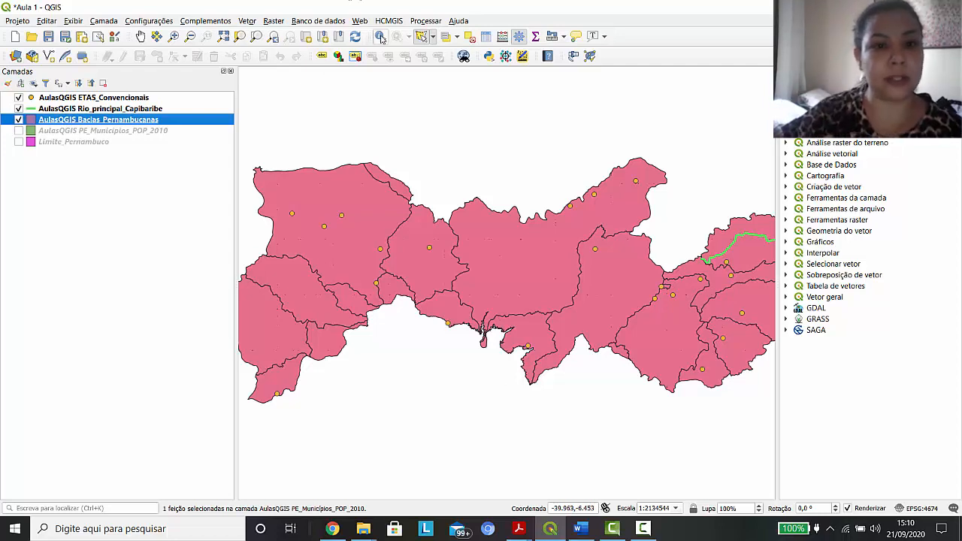
left_click(500, 250)
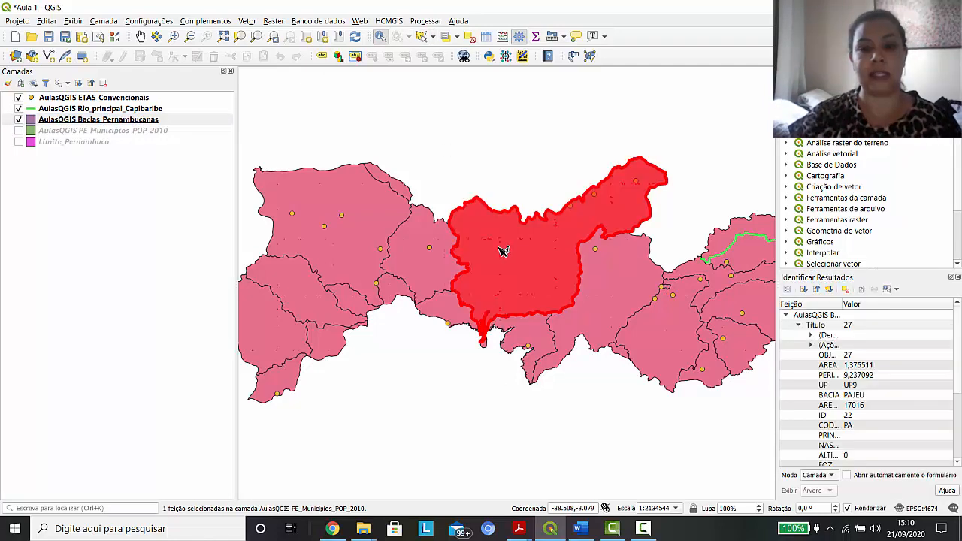
left_click(453, 268)
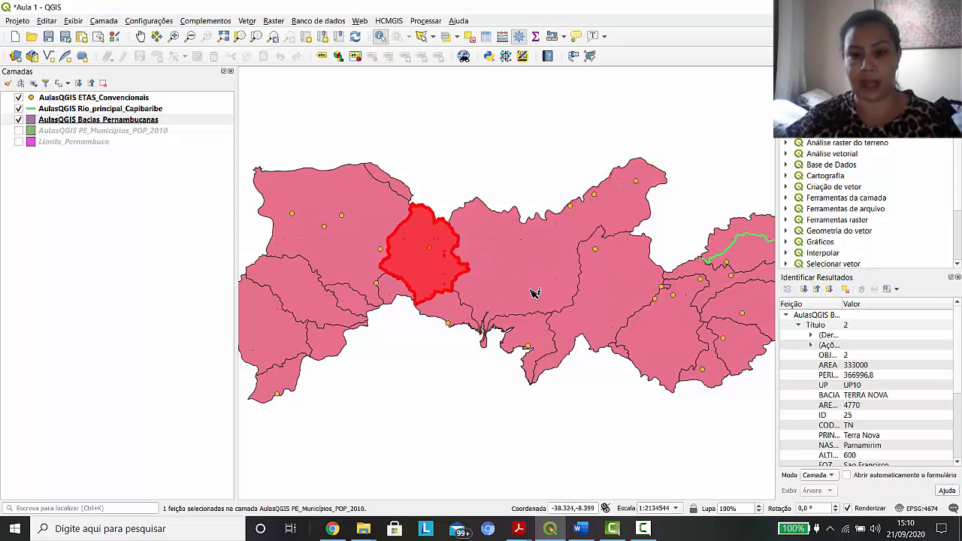
left_click(621, 290)
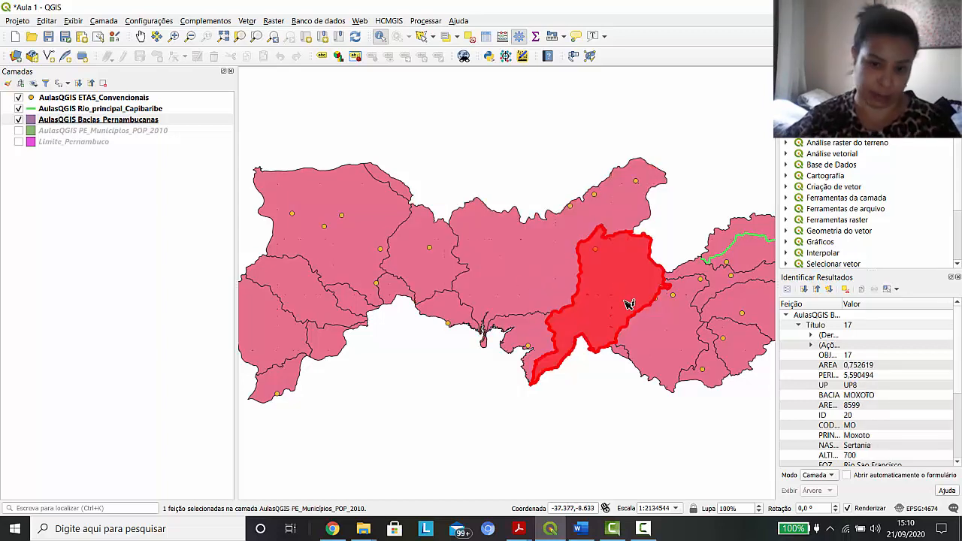
Identify the Pajeú basin in the Bacias_Pernambucanas layer and select it with the select features tool
left_click(539, 267)
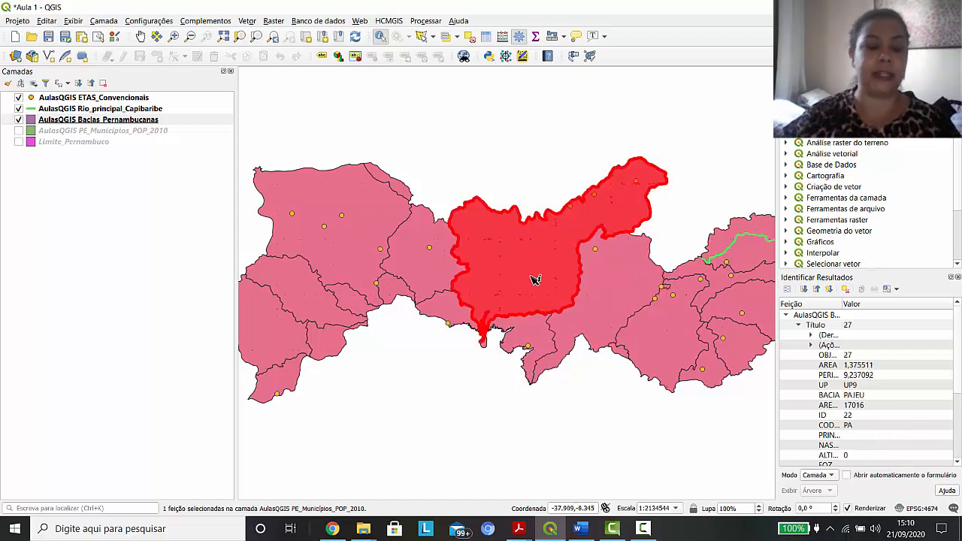
left_click(434, 40)
left_click(455, 49)
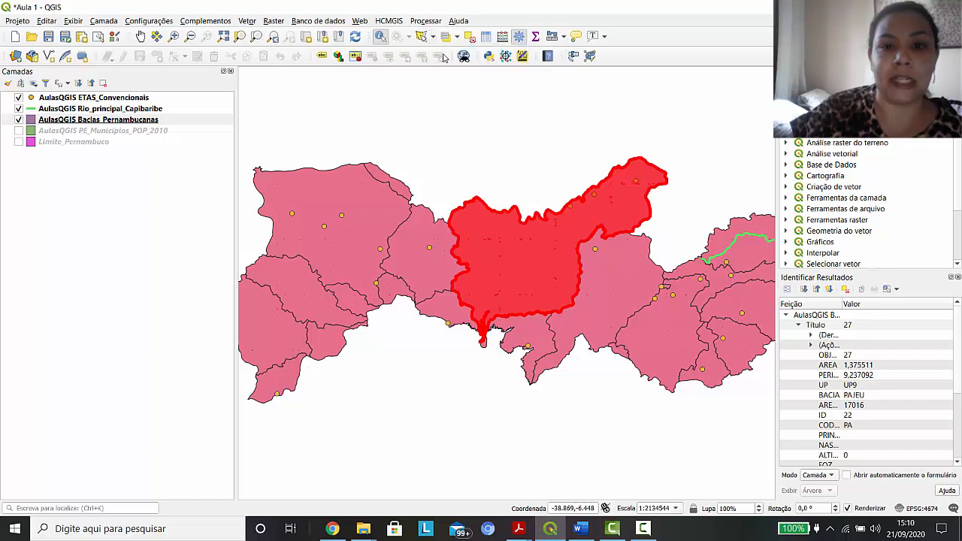
left_click(511, 249)
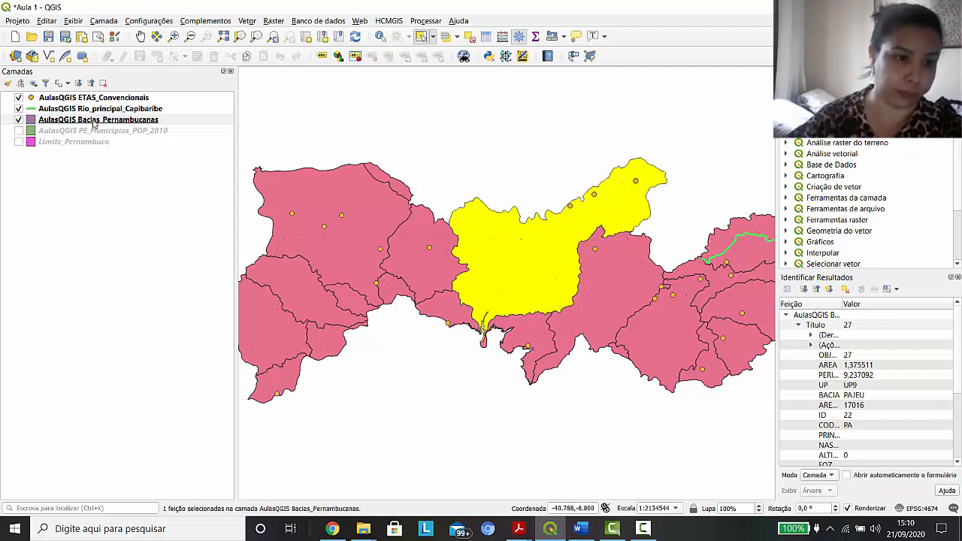
Try to export the selected basin as a shapefile named Bacia_Pajeu without specifying a destination folder
left_click(99, 125)
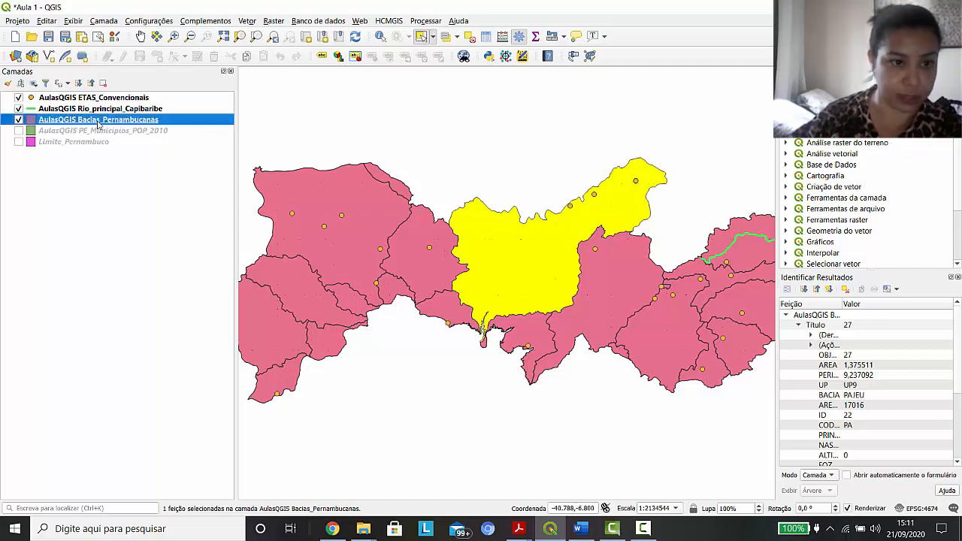
right_click(99, 124)
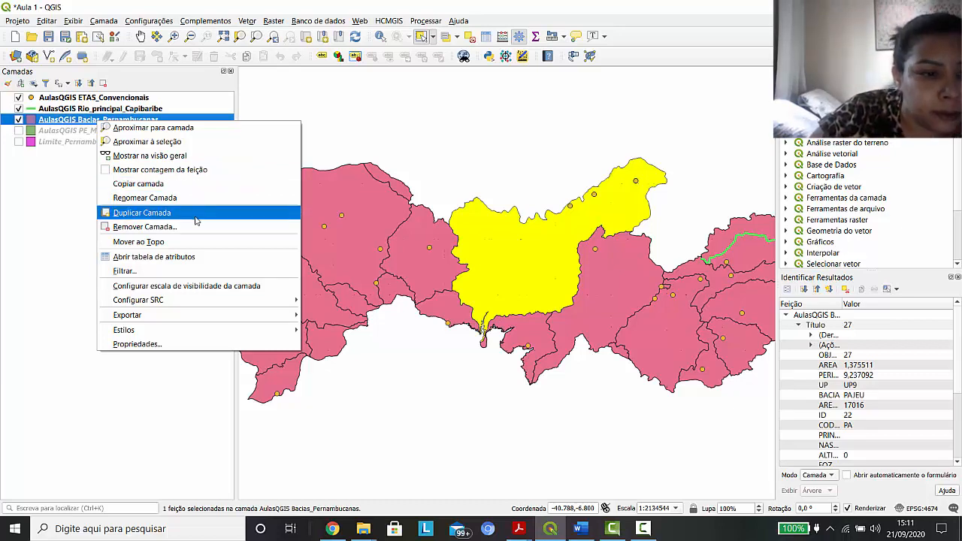
mouse_move(198, 319)
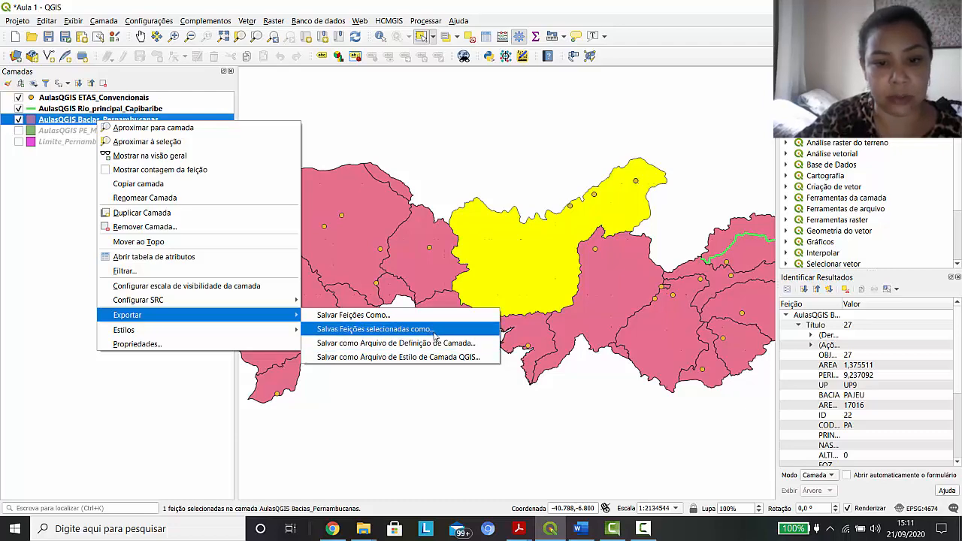
left_click(435, 335)
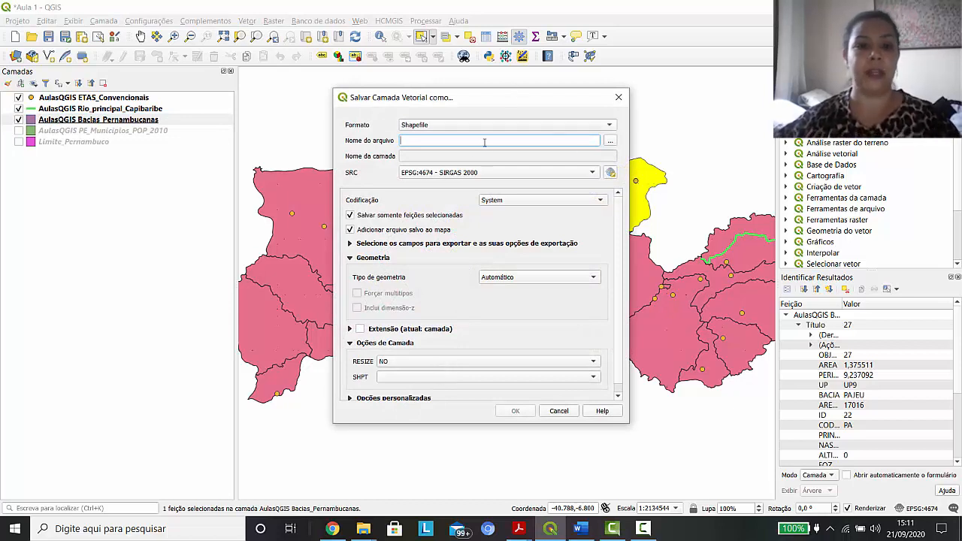
type("Bacia_Pajeu")
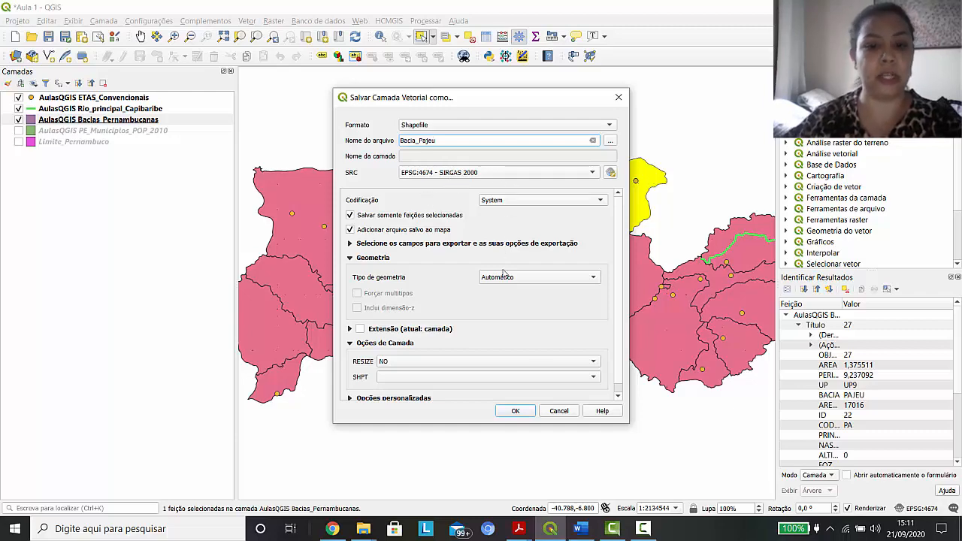
left_click(516, 411)
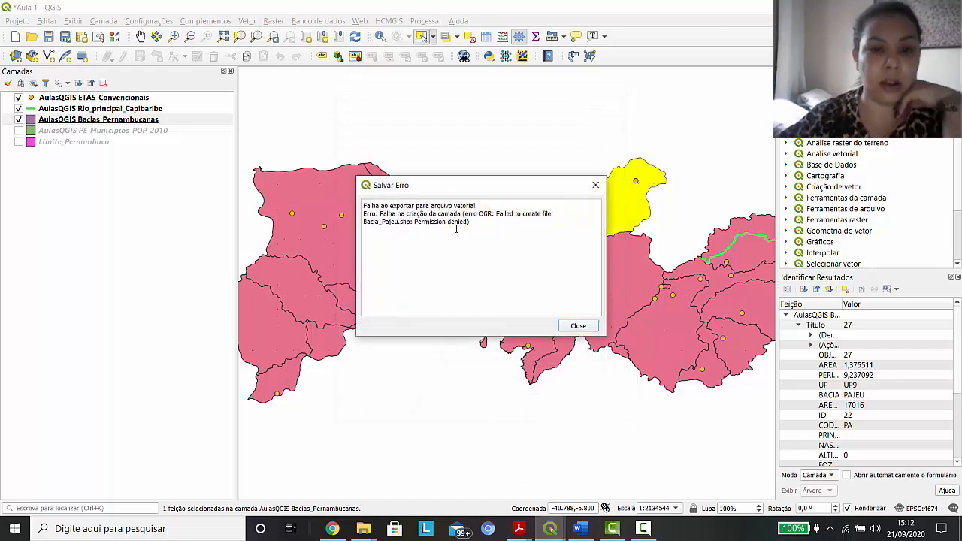
left_click(575, 328)
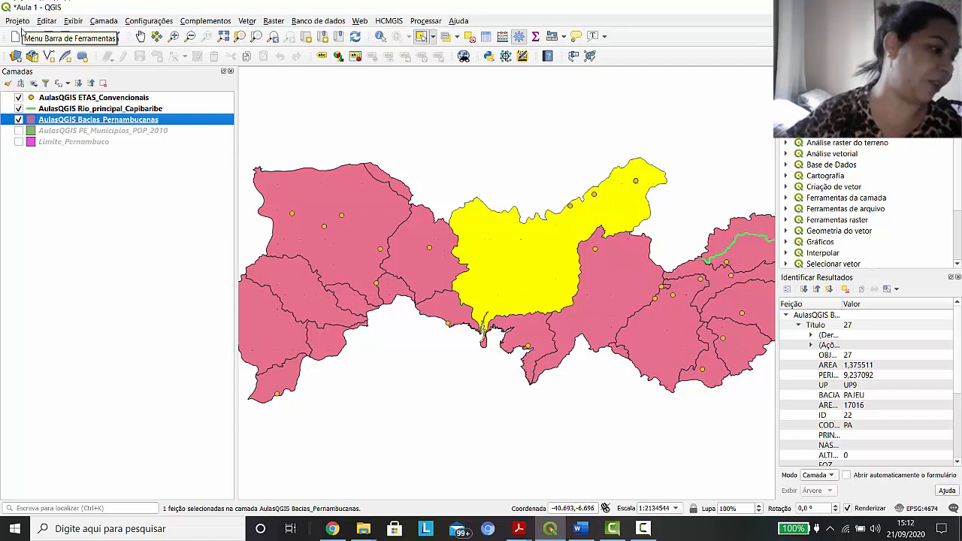
Start a shapefile export of the selected Pajeú basin and choose the Video aula Geo - QGIS folder in Documents as its destination
right_click(93, 122)
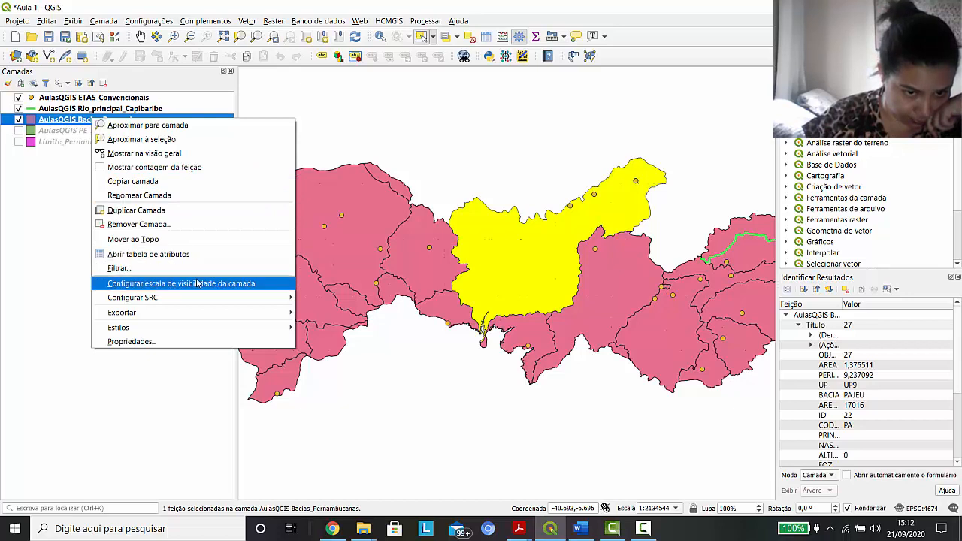
mouse_move(199, 330)
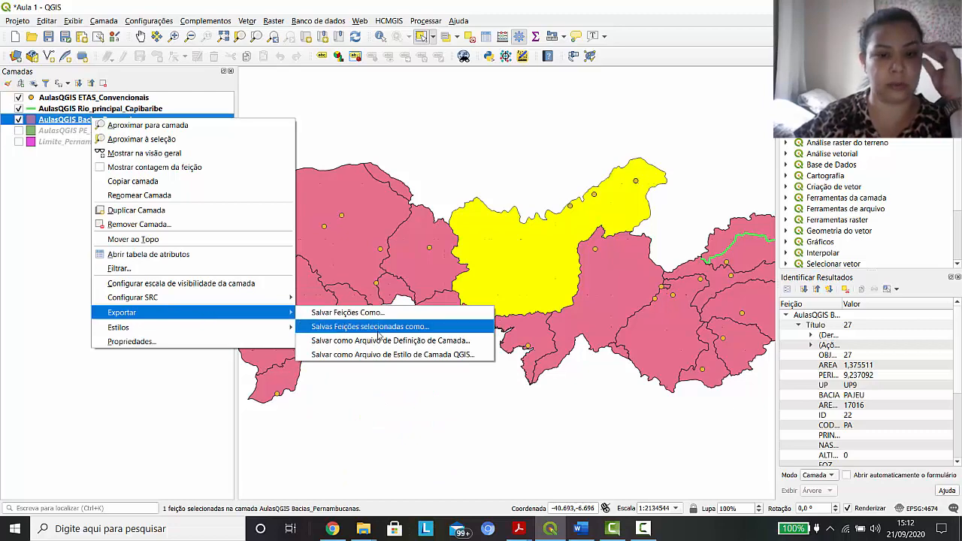
left_click(382, 334)
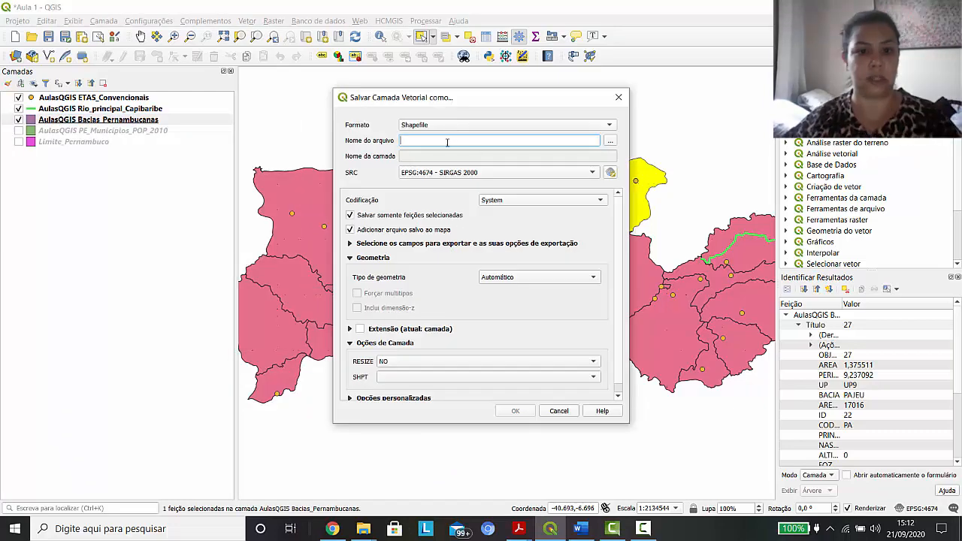
left_click(612, 141)
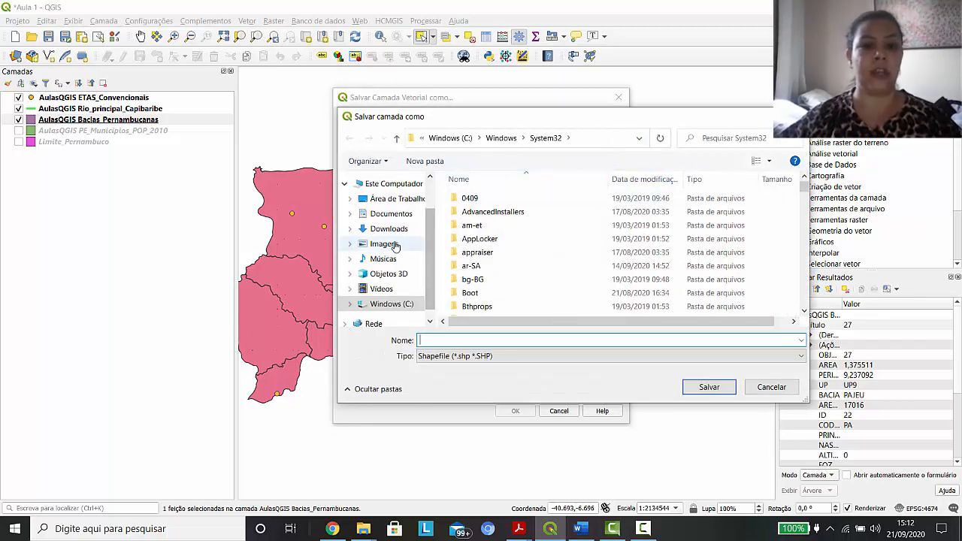
left_click(401, 215)
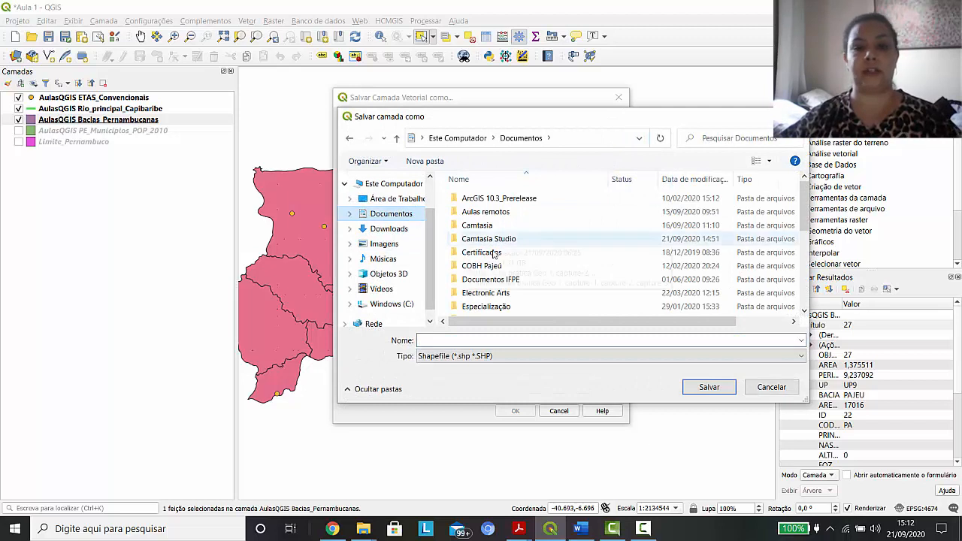
scroll(519, 279, "down", 2)
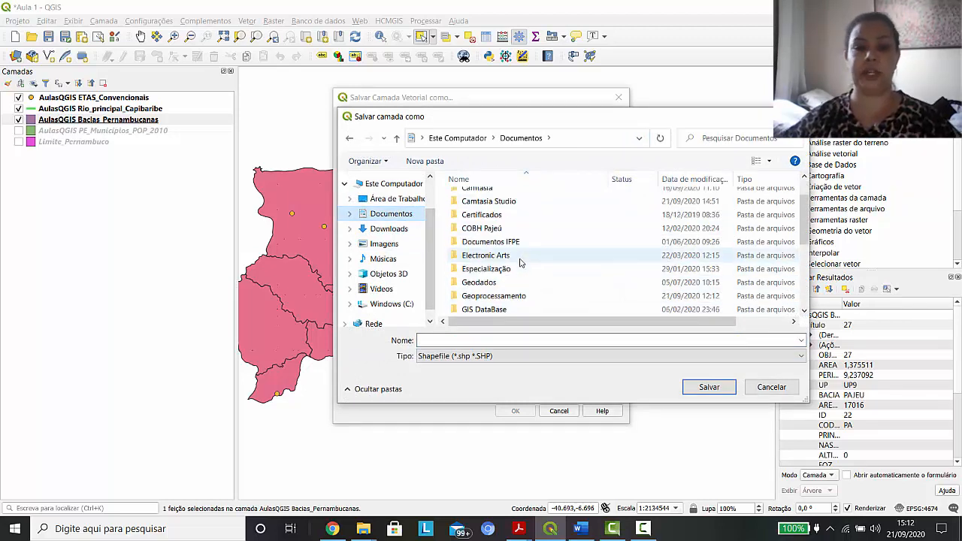
scroll(541, 280, "down", 2)
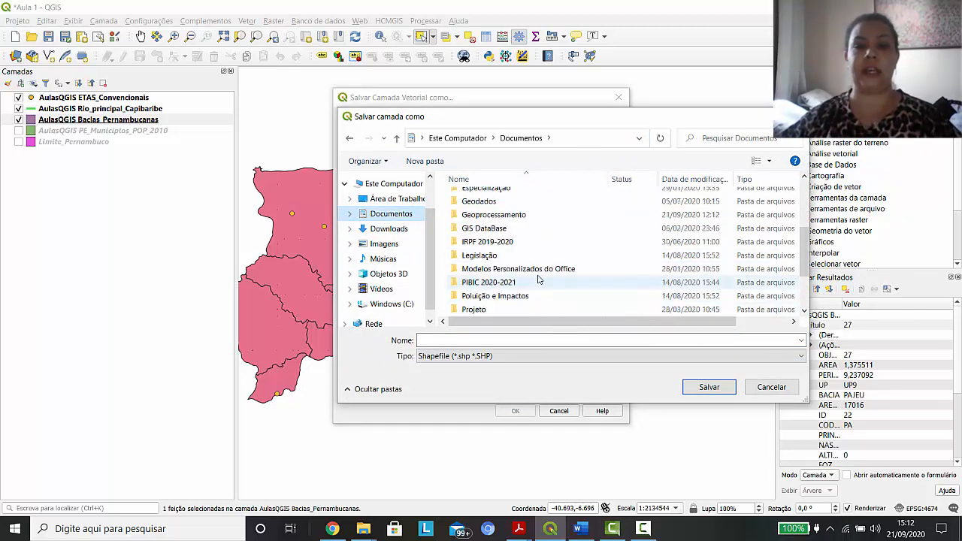
double_click(493, 297)
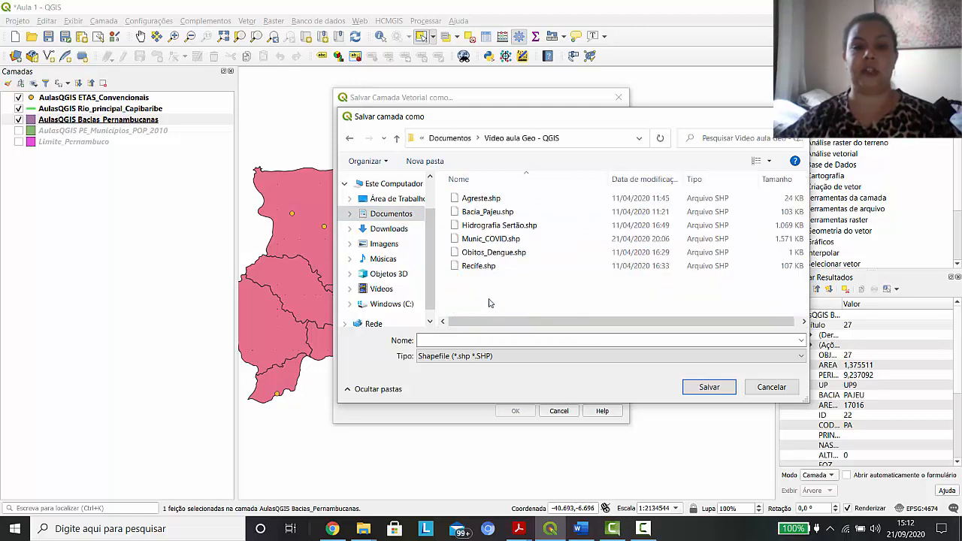
Name the shapefile Bacia_do_Pajeu and complete the export with the saved file added to the map
left_click(457, 341)
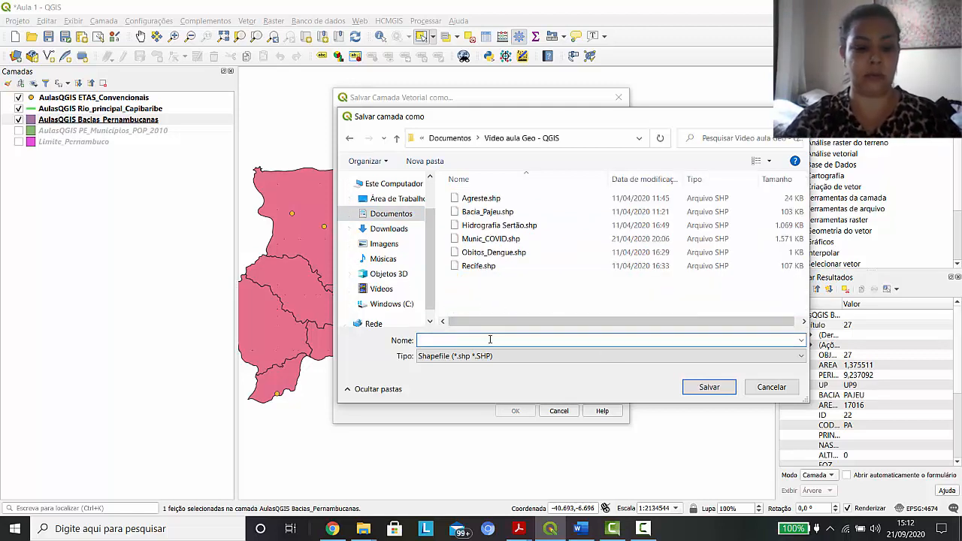
type("Bacia")
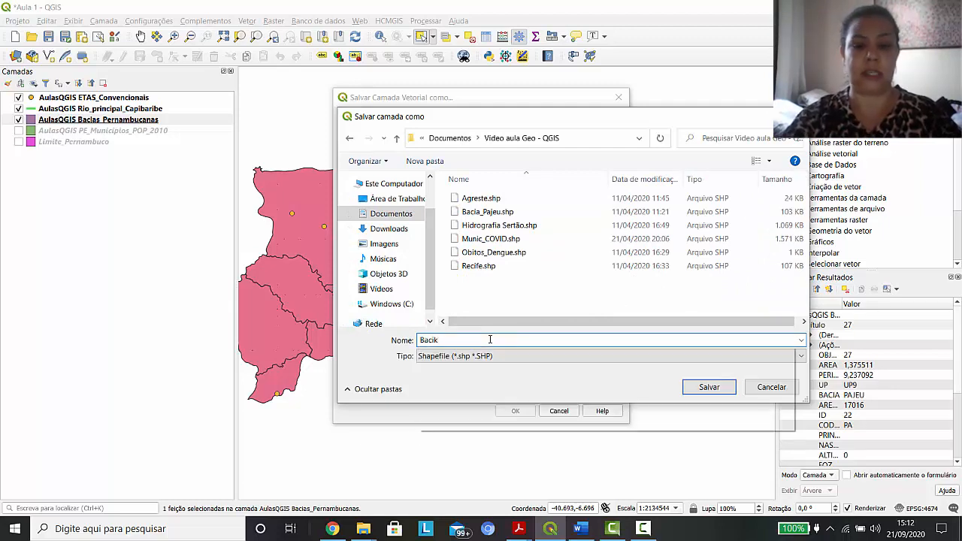
type("_do_Pajeu")
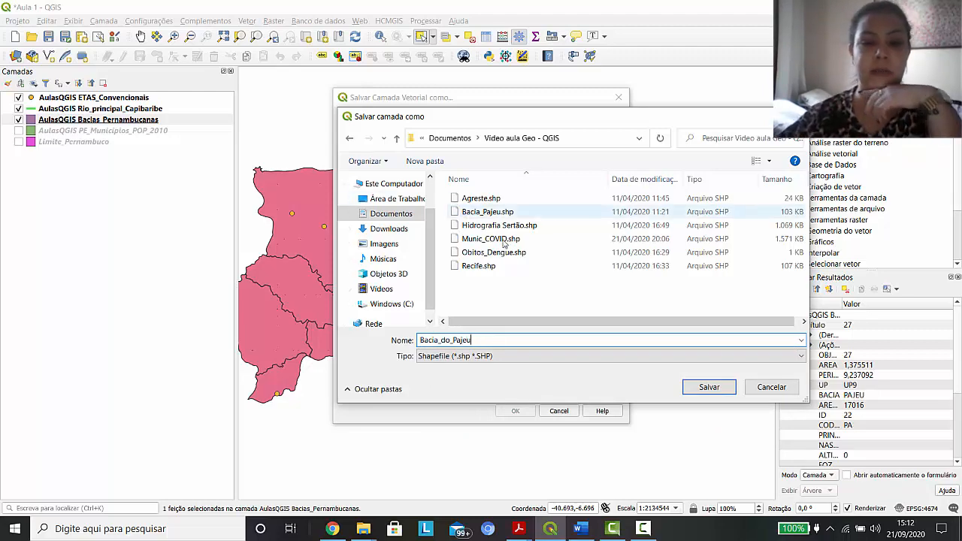
left_click(709, 387)
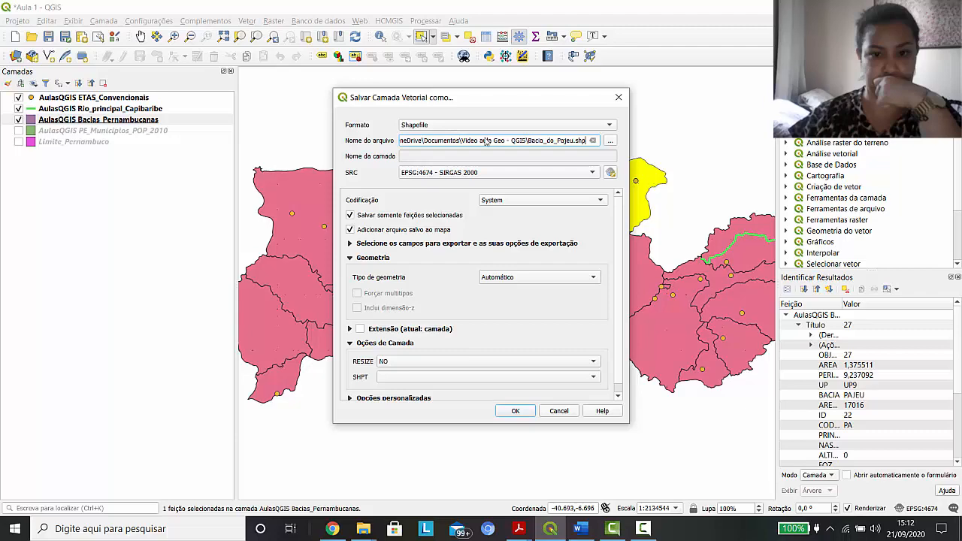
left_click(516, 411)
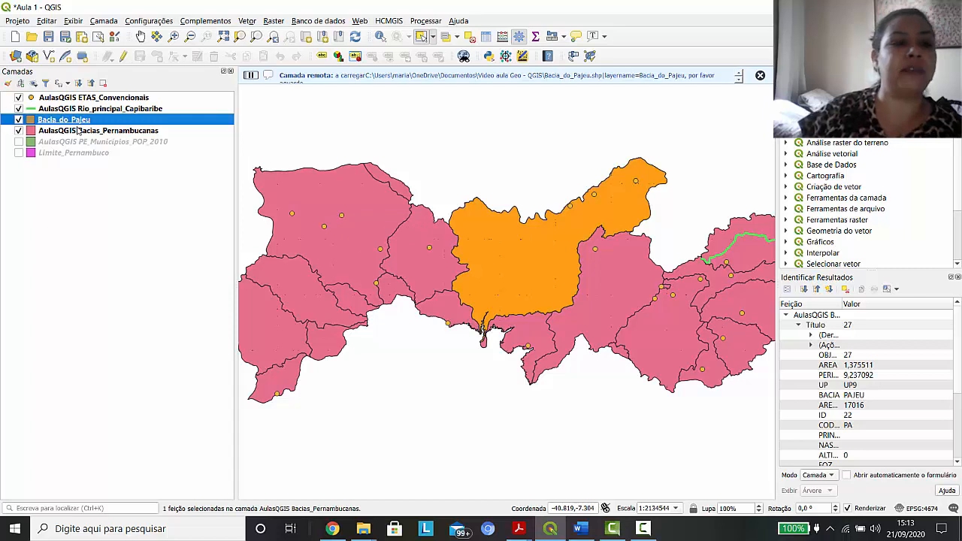
left_click(149, 209)
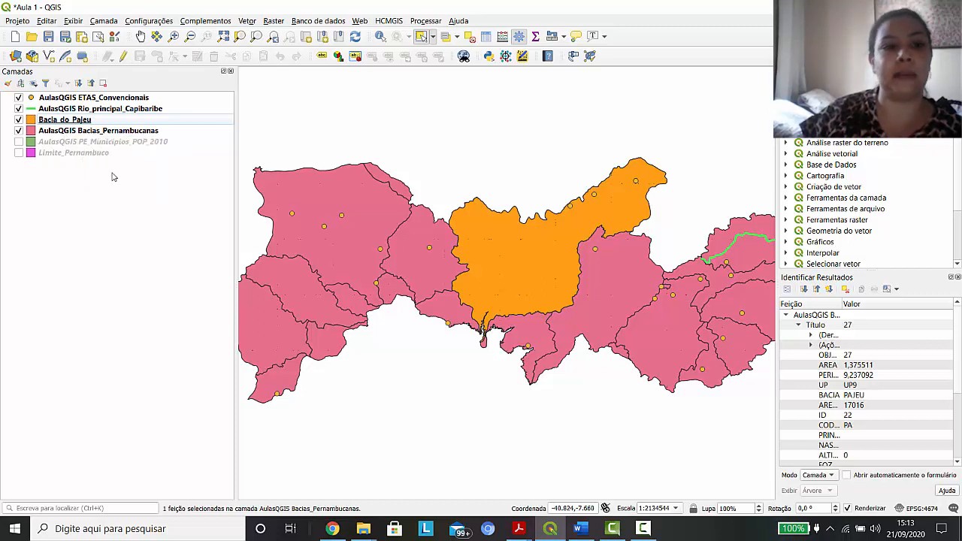
Hide and reshow the Bacias_Pernambucanas layer to view the exported basin alone, and turn off the Bacia_do_Pajeu layer
left_click(19, 130)
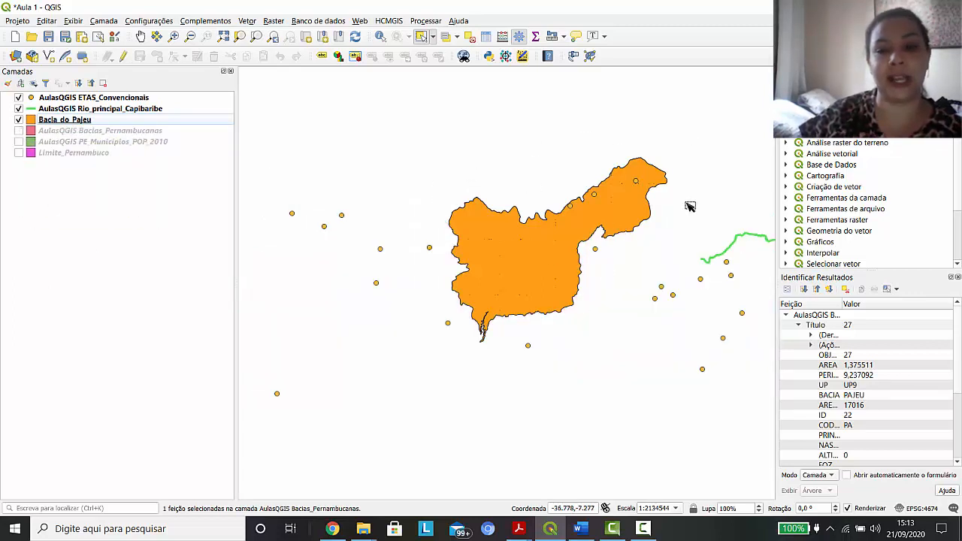
left_click(19, 131)
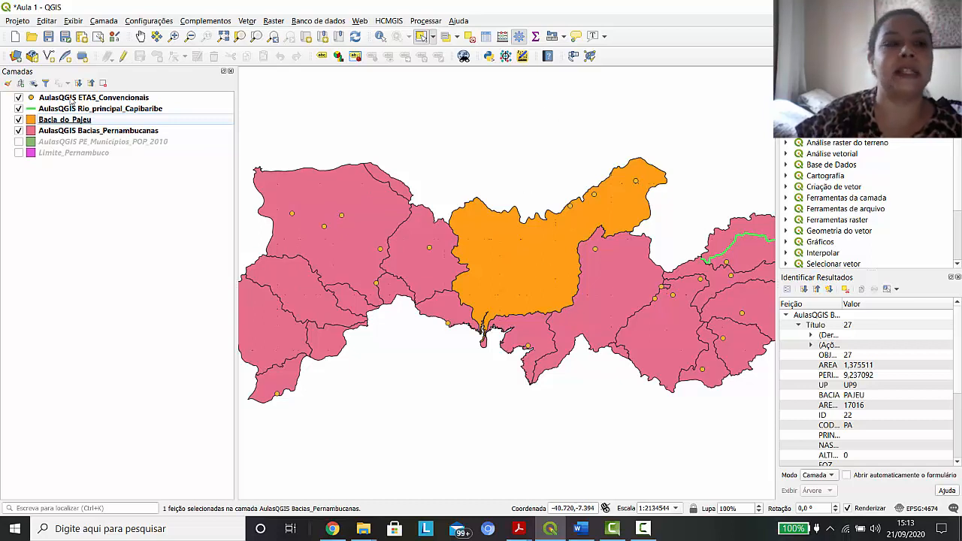
left_click(19, 120)
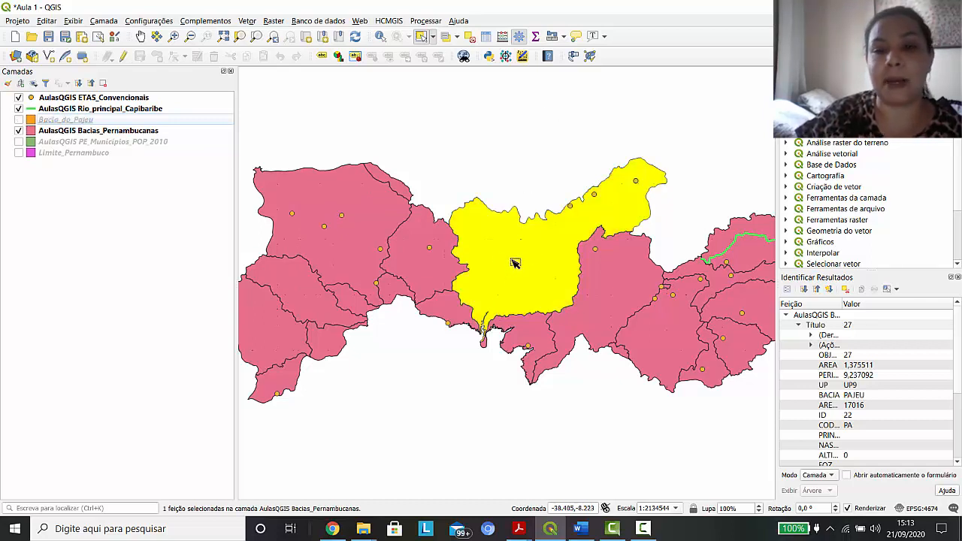
Make Bacias_Pernambucanas the active layer and review its layer commands, including the export entry, without running any
left_click(97, 132)
right_click(98, 131)
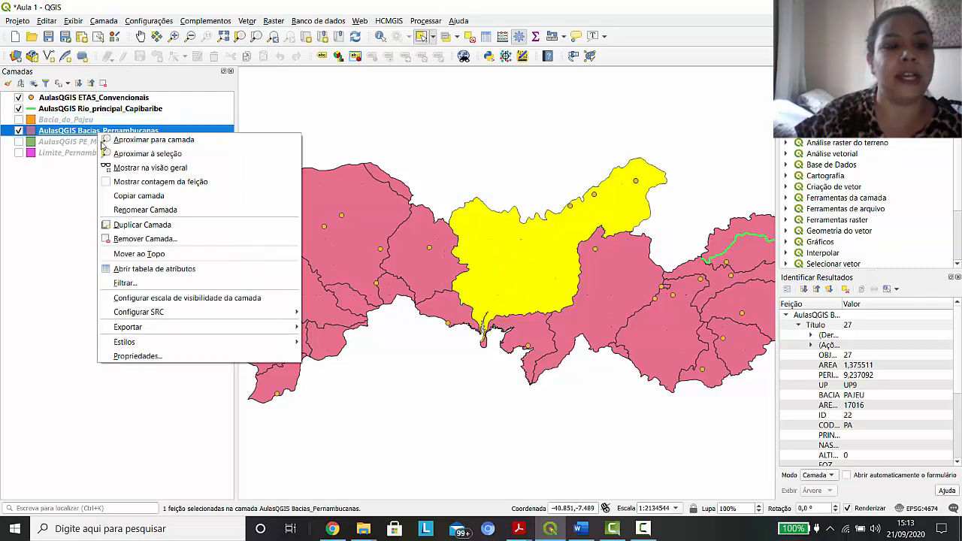
mouse_move(163, 331)
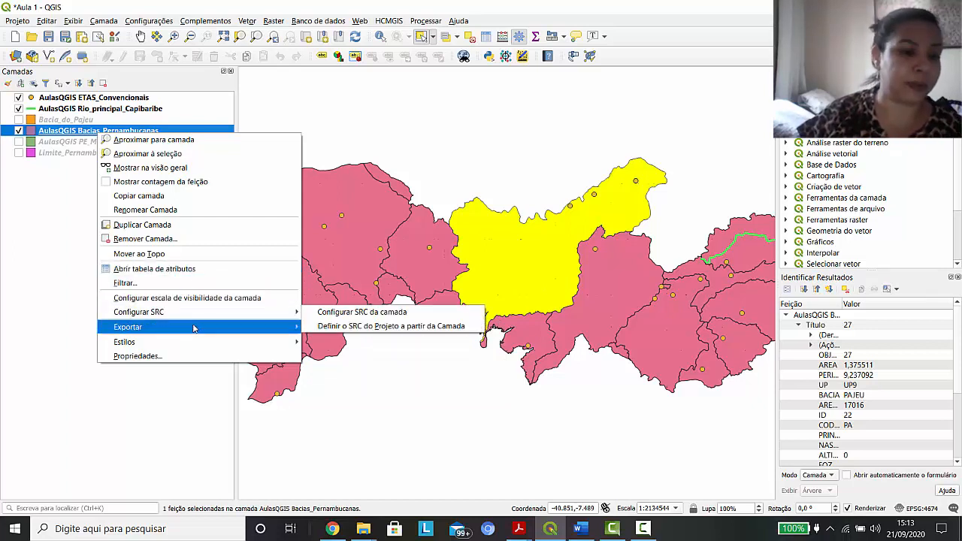
mouse_move(200, 328)
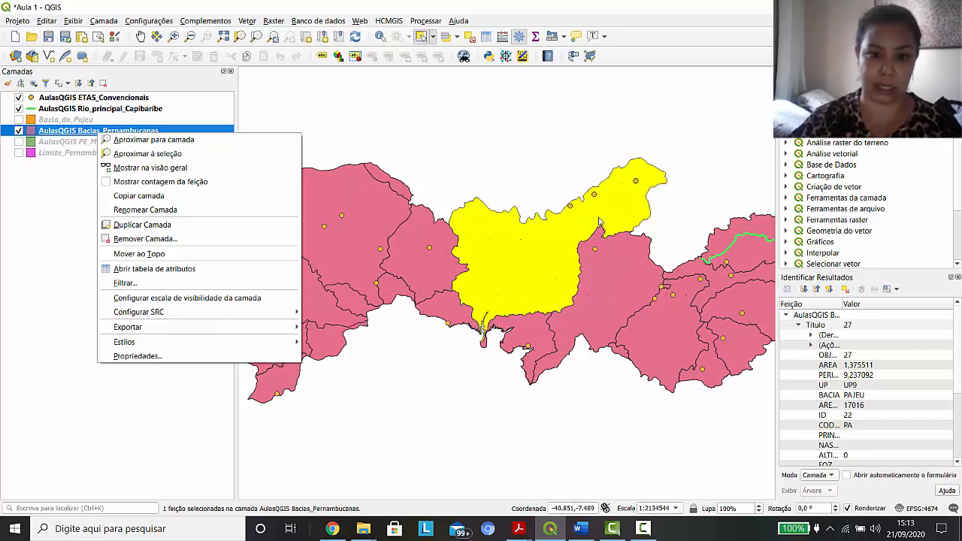
left_click(82, 371)
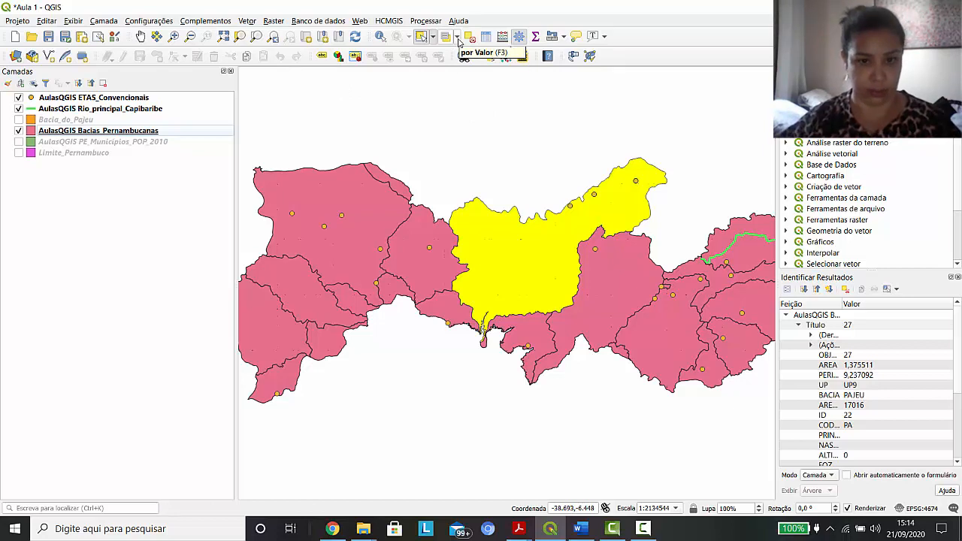
Add the western basins and those directly around the Pajeú basin to the current Bacias_Pernambucanas selection, picking each feature individually
left_click(434, 36)
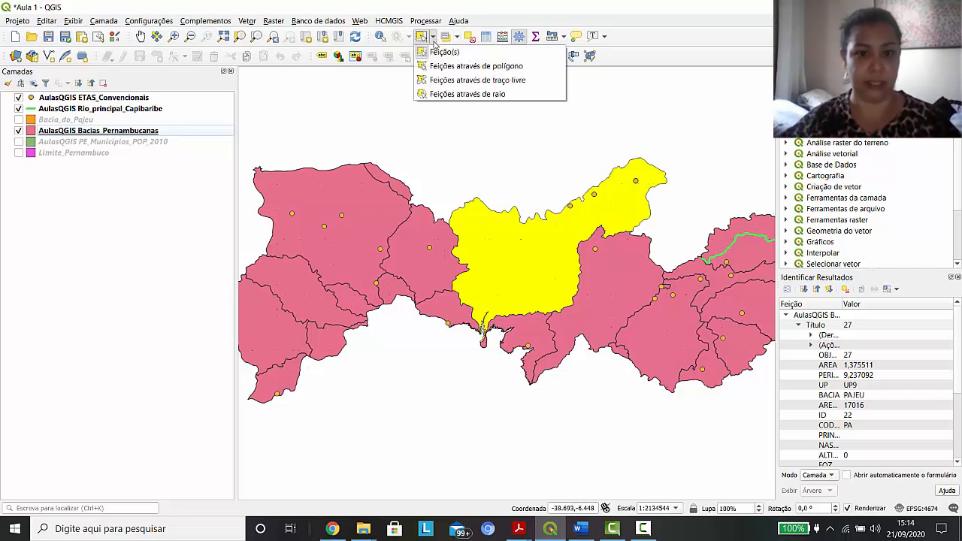
left_click(440, 50)
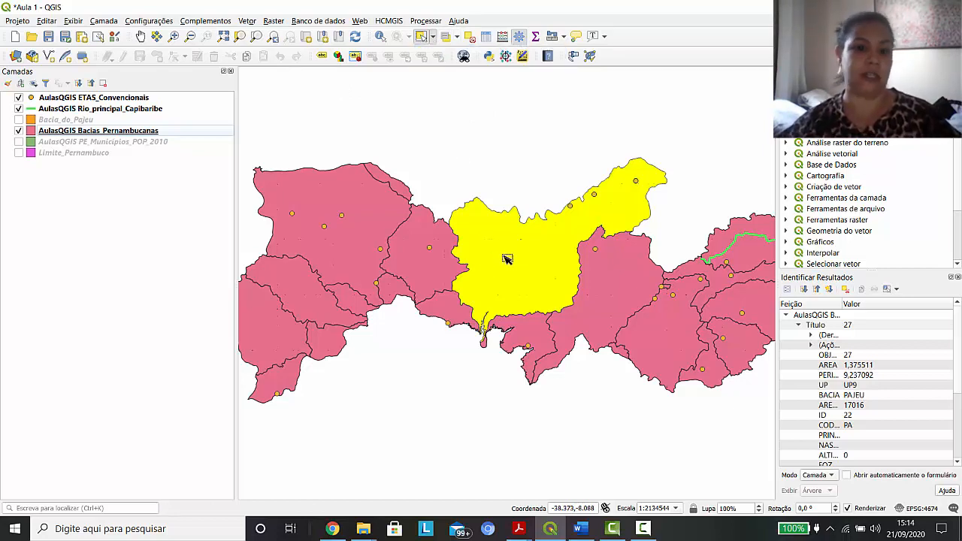
left_click(419, 248, "ctrl")
left_click(448, 308, "ctrl")
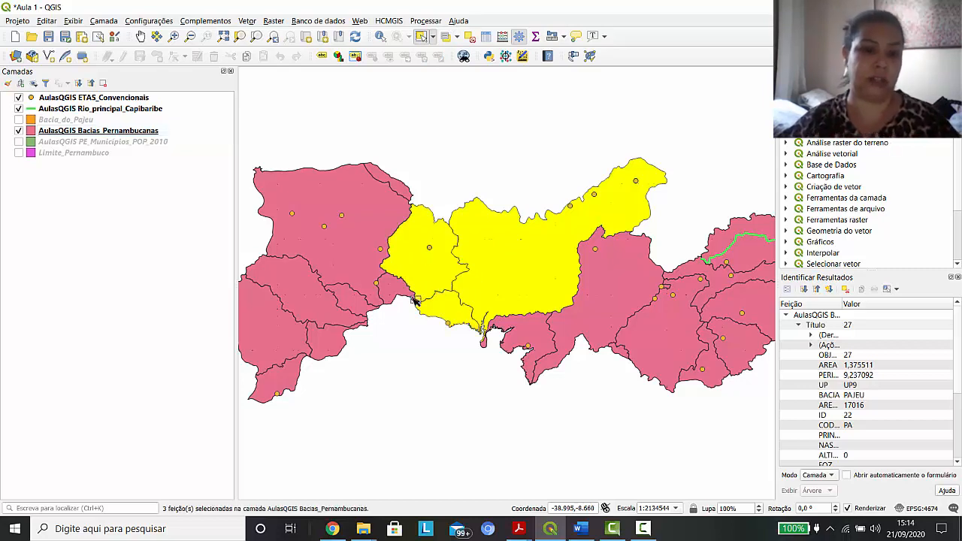
left_click(399, 294, "ctrl")
left_click(358, 229, "ctrl")
left_click(342, 298, "ctrl")
left_click(297, 301, "ctrl")
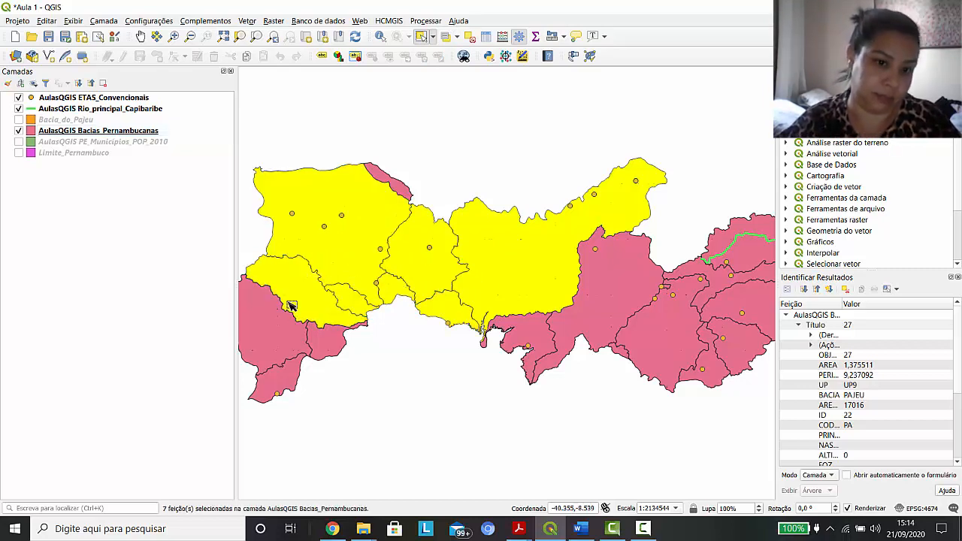
left_click(276, 340, "ctrl")
left_click(280, 374, "ctrl")
left_click(331, 344, "ctrl")
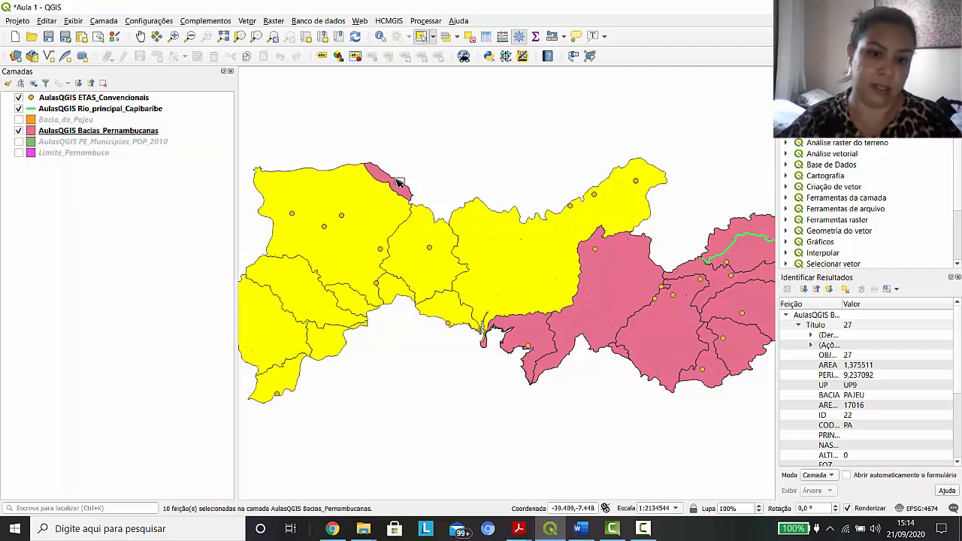
left_click(539, 327, "ctrl")
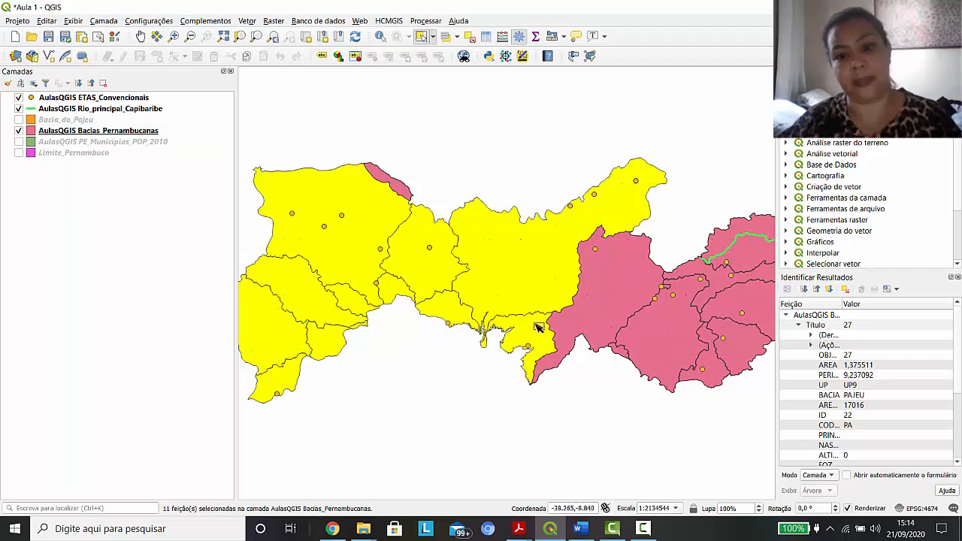
left_click(401, 193, "ctrl")
left_click(580, 295, "ctrl")
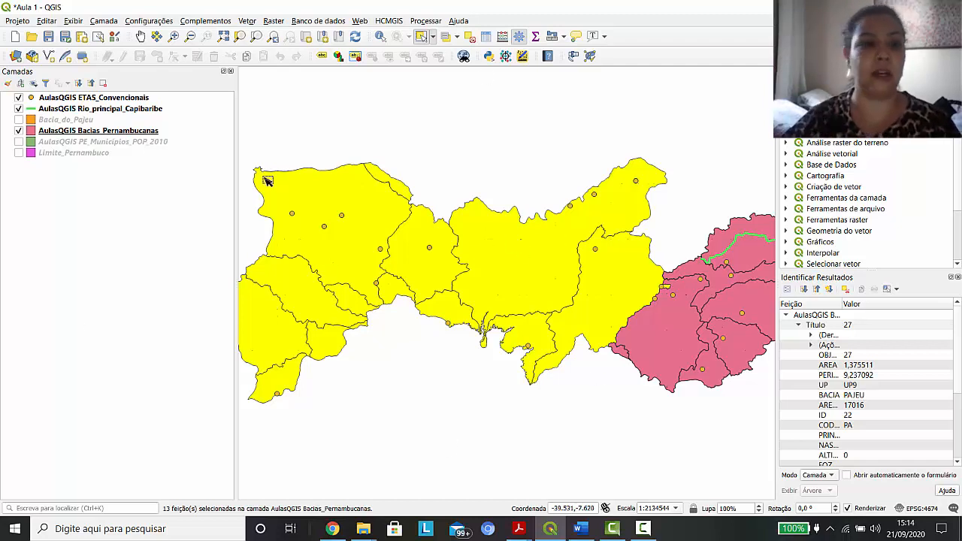
Export the selected Bacias_Pernambucanas features as the shapefile bacias_sertao in the Video aula Geo - QGIS folder, adding it to the map
left_click(96, 133)
right_click(96, 134)
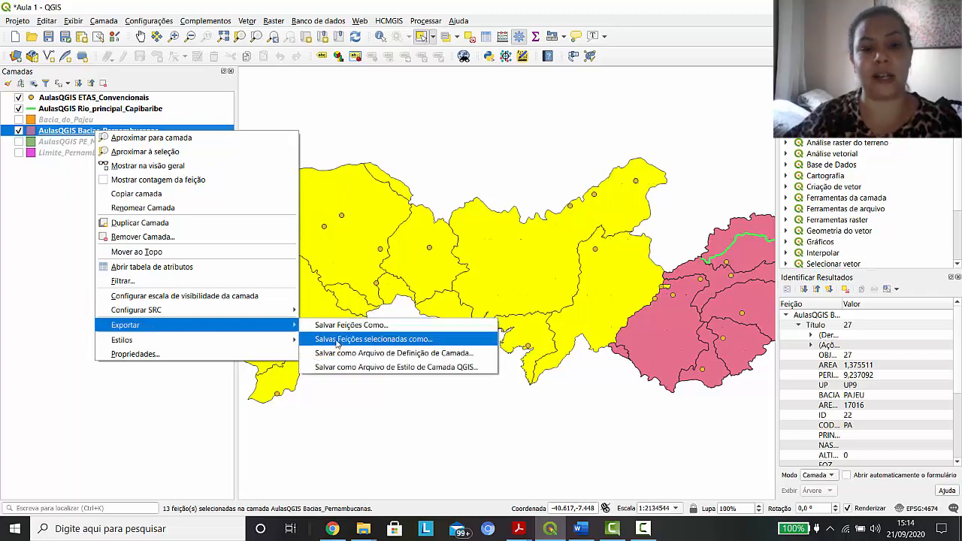
left_click(338, 341)
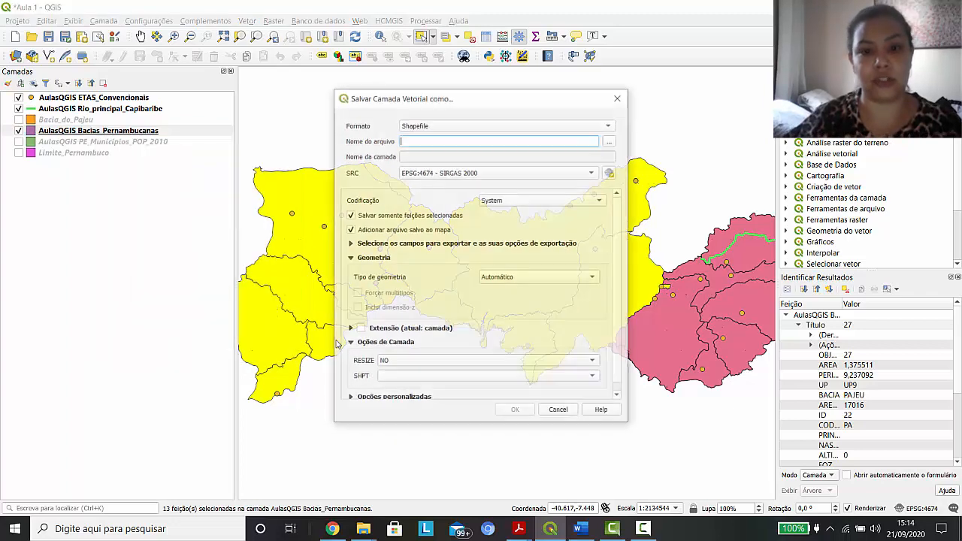
left_click(611, 143)
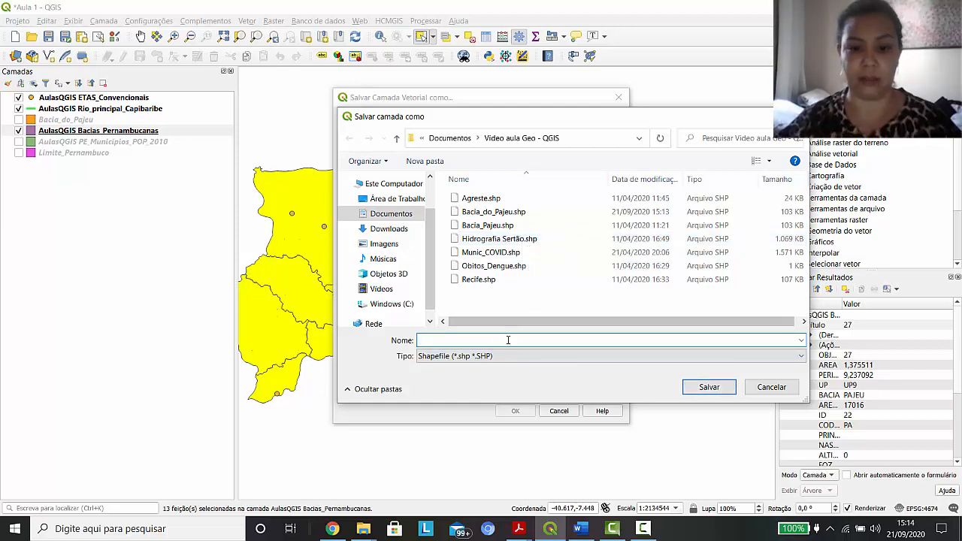
type("bacooas")
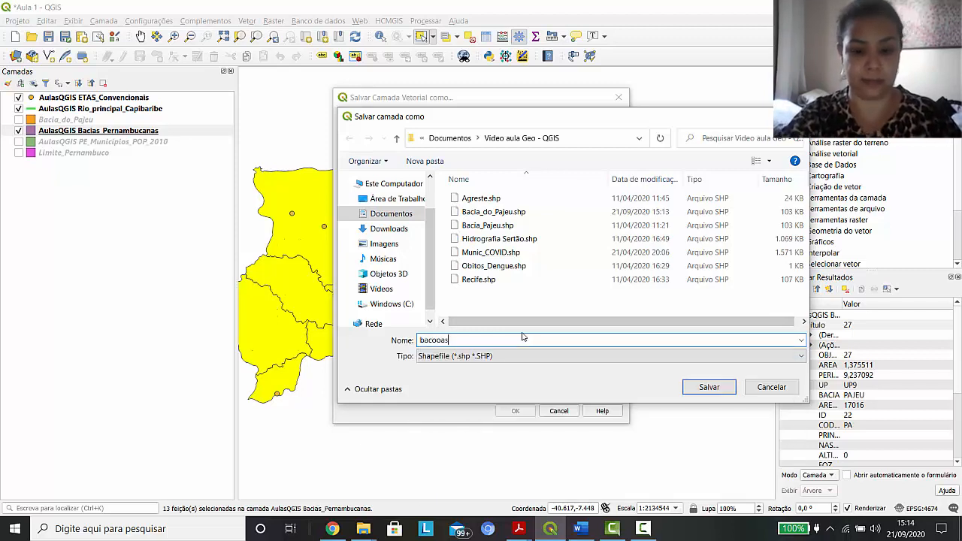
key("BackSpace")
key("BackSpace")
key("BackSpace")
key("BackSpace")
type("ias_sertao")
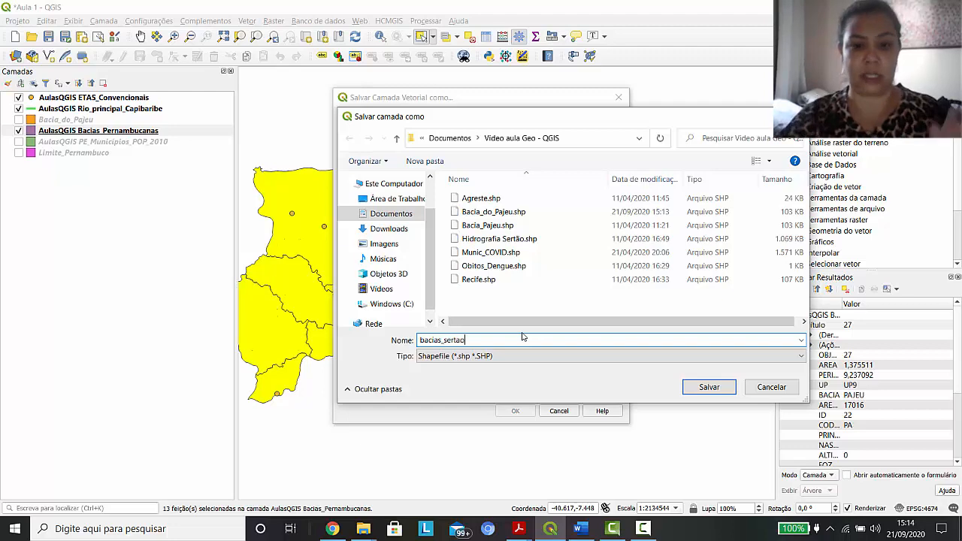
left_click(710, 388)
left_click(527, 412)
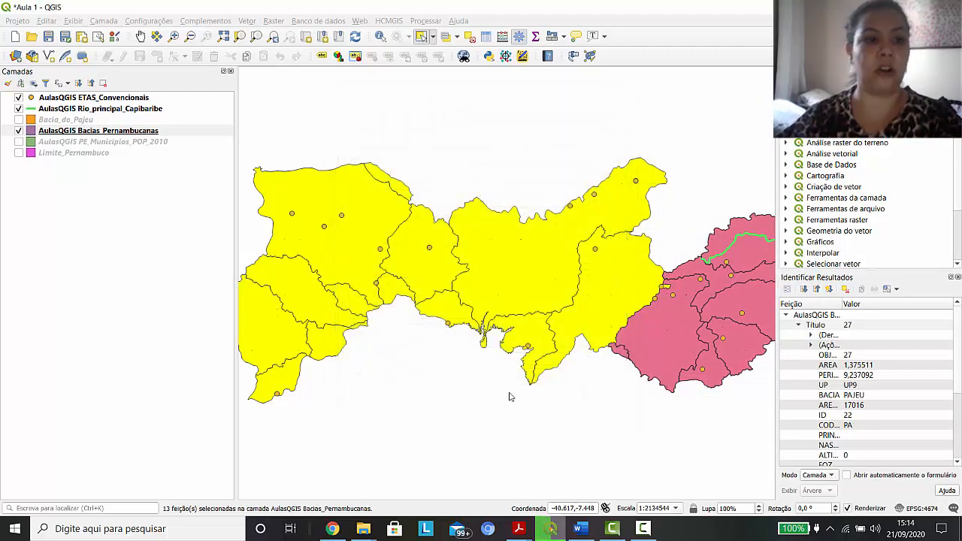
Hide Bacias_Pernambucanas to view the exported basins alone, and swap visibility back from bacias_sertao to Bacias_Pernambucanas
left_click(19, 142)
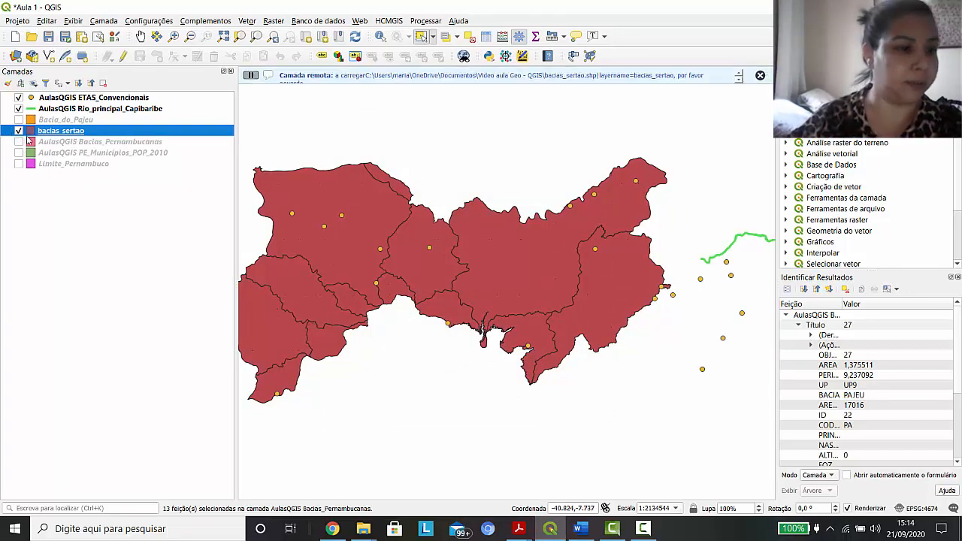
left_click(19, 131)
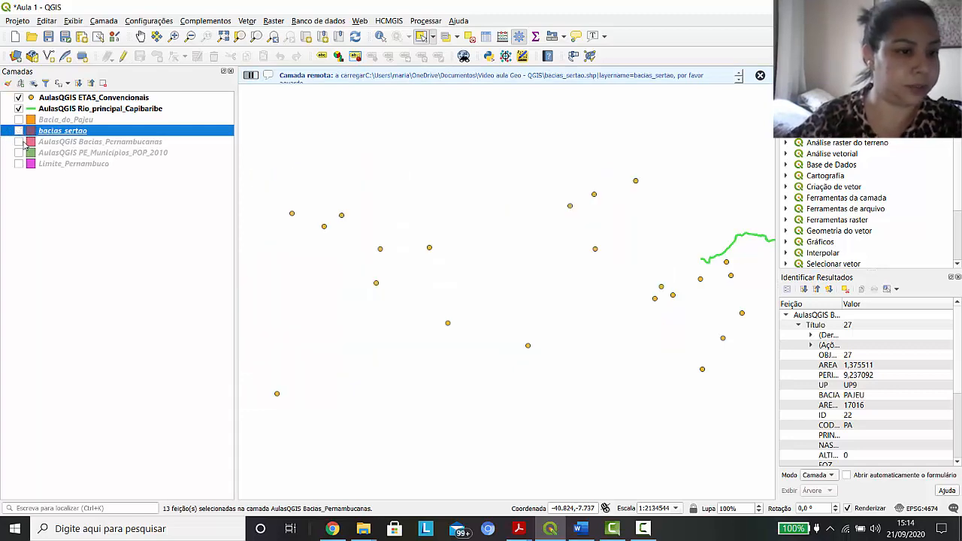
left_click(18, 142)
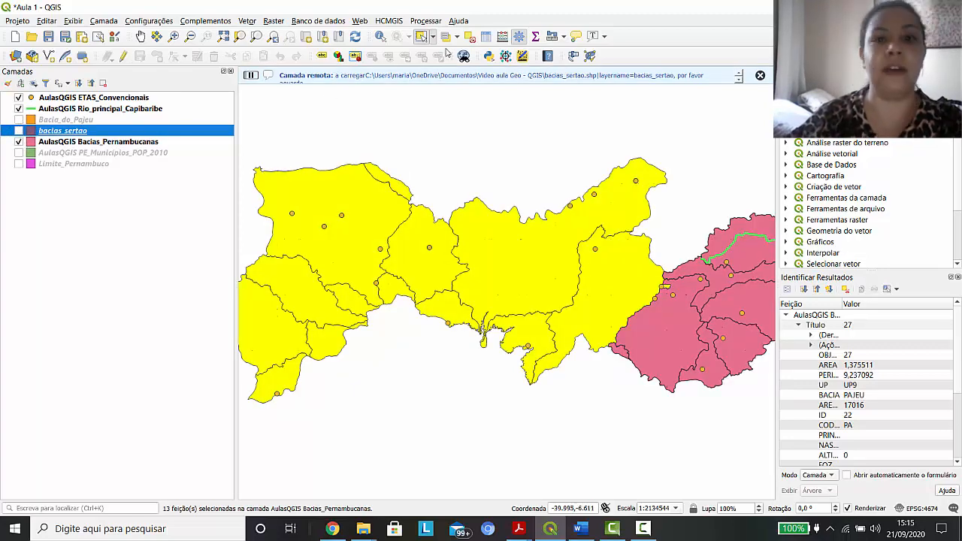
Clear the basin selection and show the Bacia_do_Pajeu layer
left_click(469, 36)
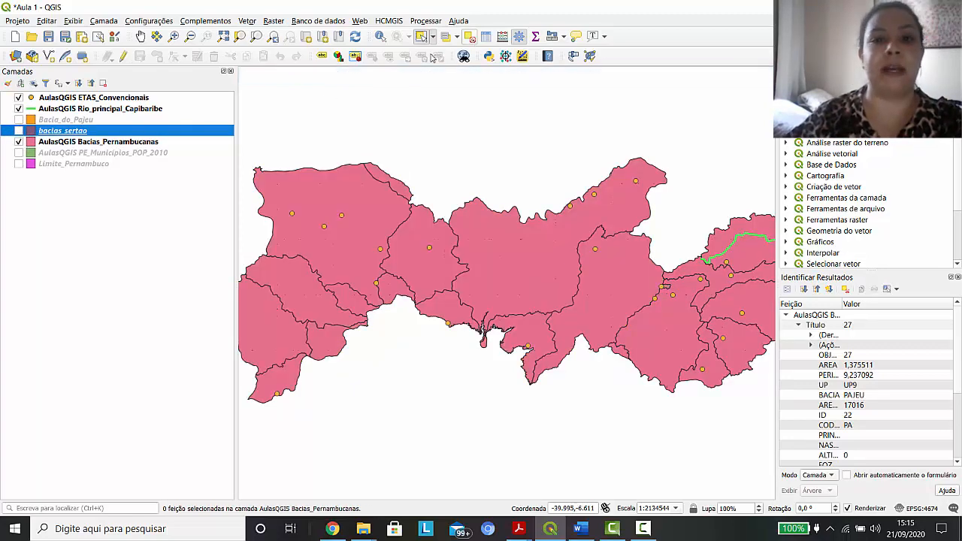
left_click(19, 119)
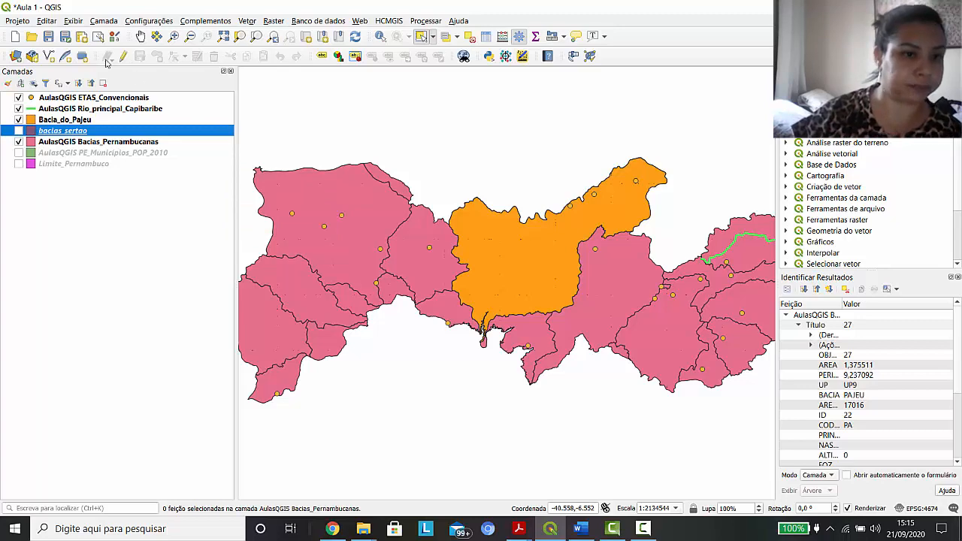
Add the Hidrografia_Unifilar_PE vector layer from the AulasQGIS.gdb geodatabase to the project
left_click(15, 56)
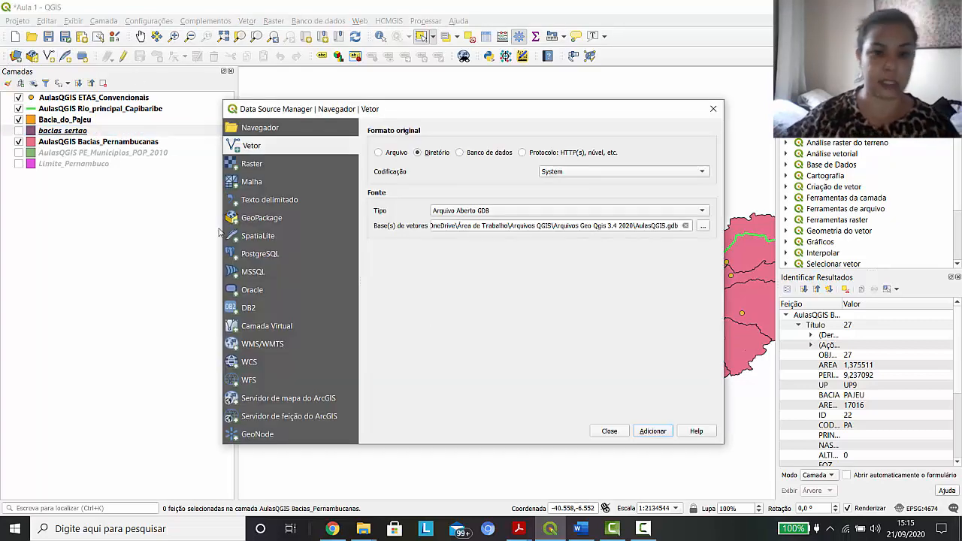
left_click(651, 432)
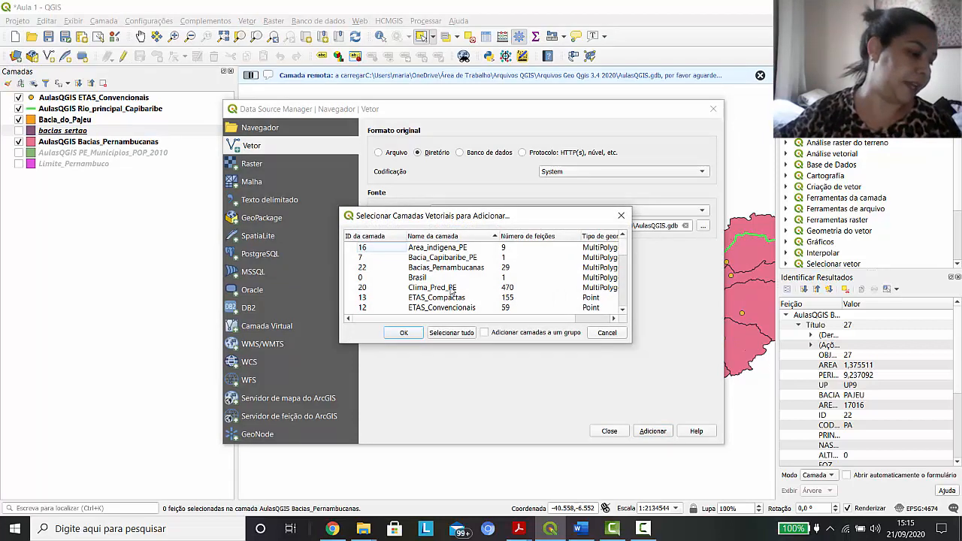
scroll(438, 277, "down", 1)
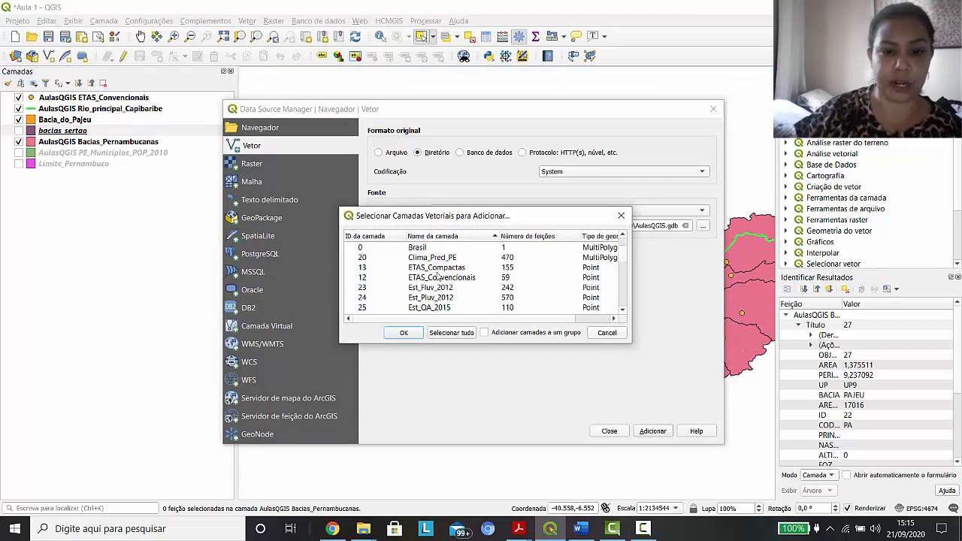
scroll(438, 277, "down", 1)
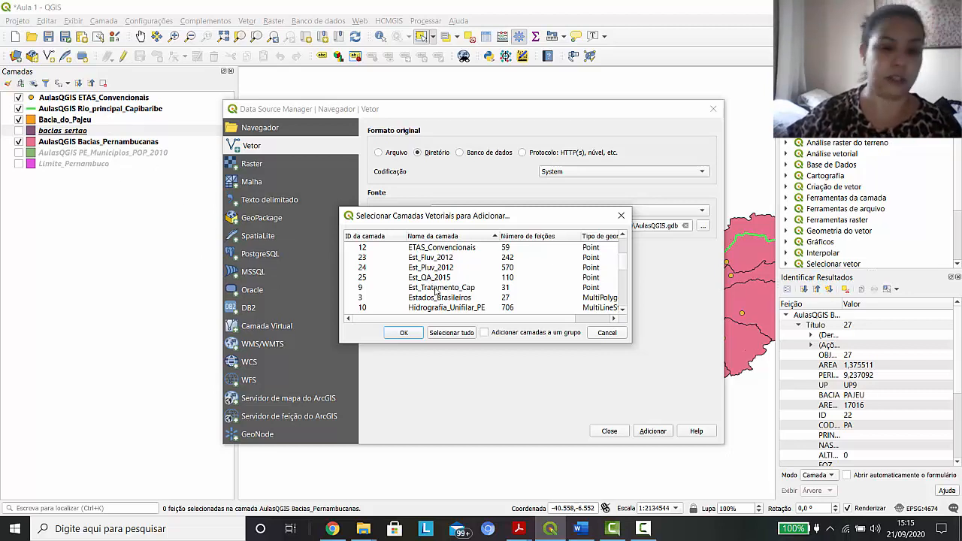
left_click(461, 309)
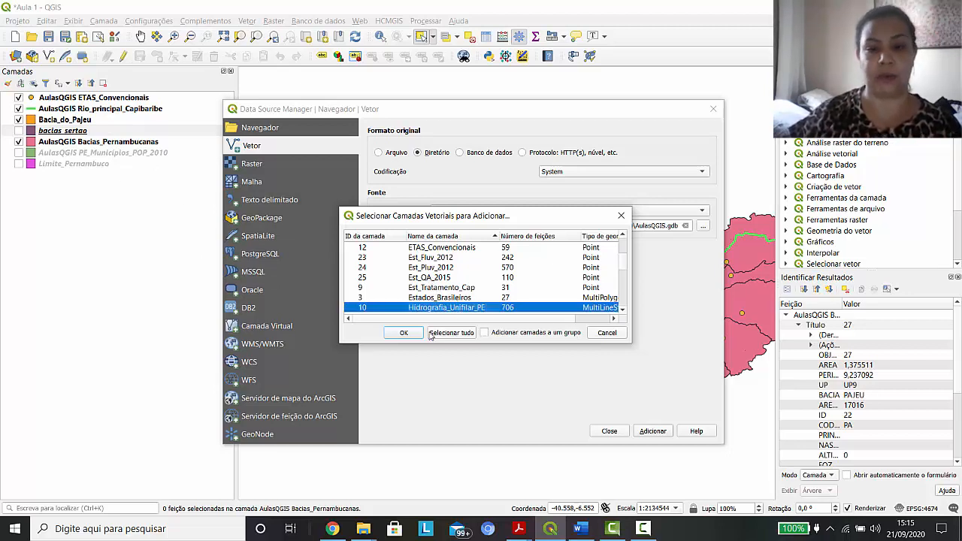
left_click(404, 334)
left_click(609, 432)
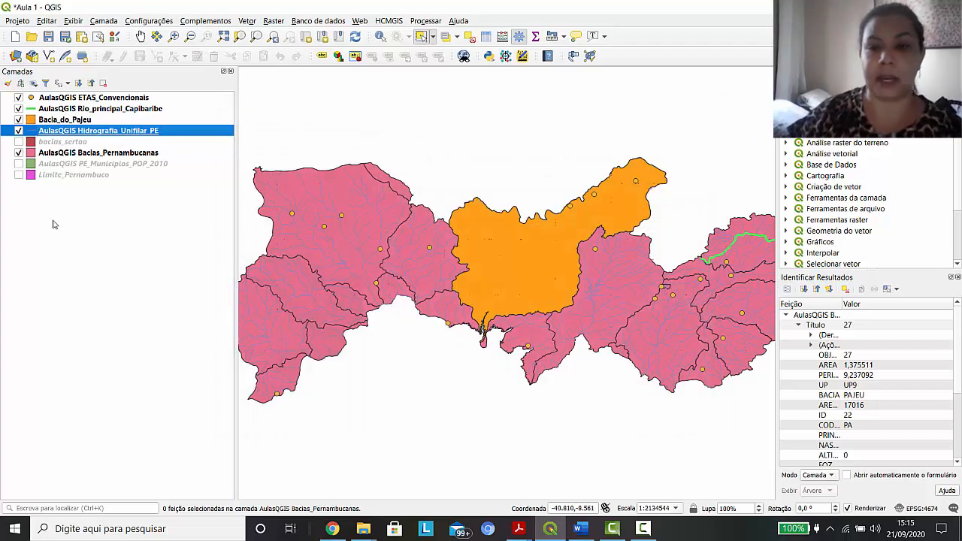
Turn off the Bacia_do_Pajeu layer and inspect the river lines within the Pajeú basin up close
left_click(19, 120)
left_click(173, 36)
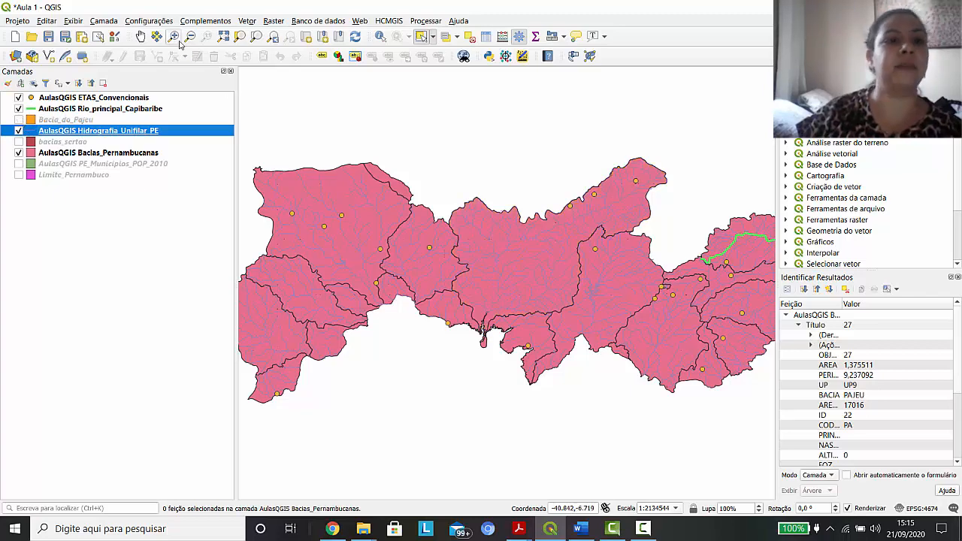
left_click_drag(388, 187, 642, 390)
left_click_drag(412, 146, 567, 305)
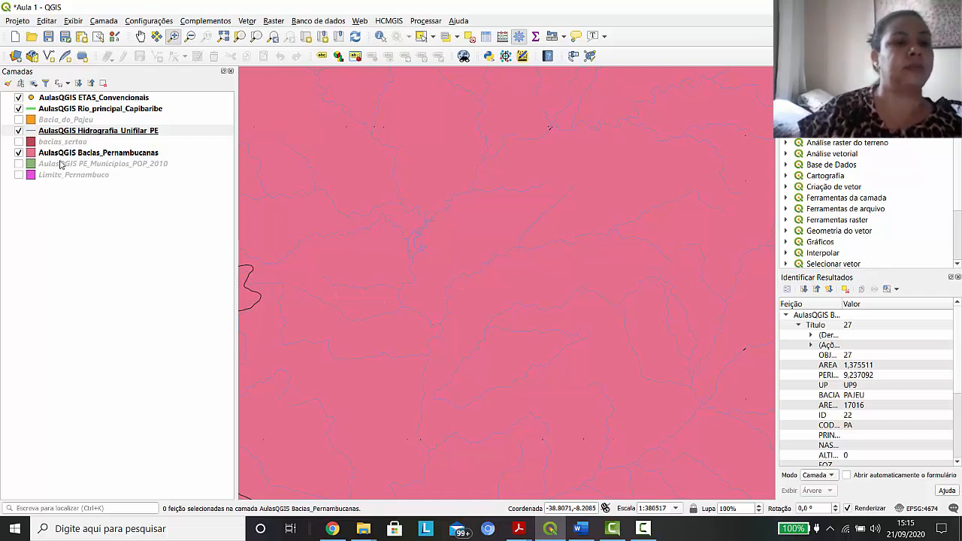
Open the symbol editor for the Hidrografia_Unifilar_PE layer and set the line color to the more saturated purple #5f17b7
right_click(116, 136)
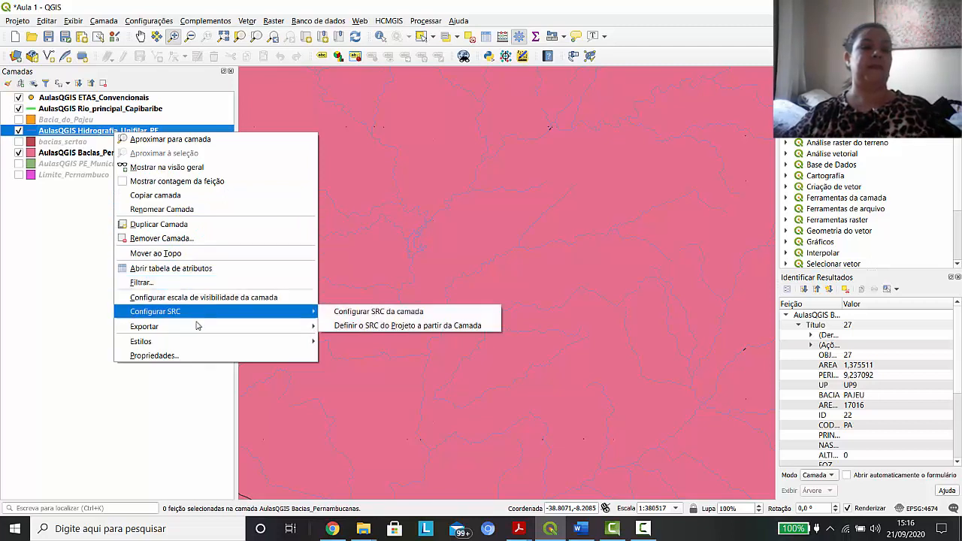
mouse_move(199, 342)
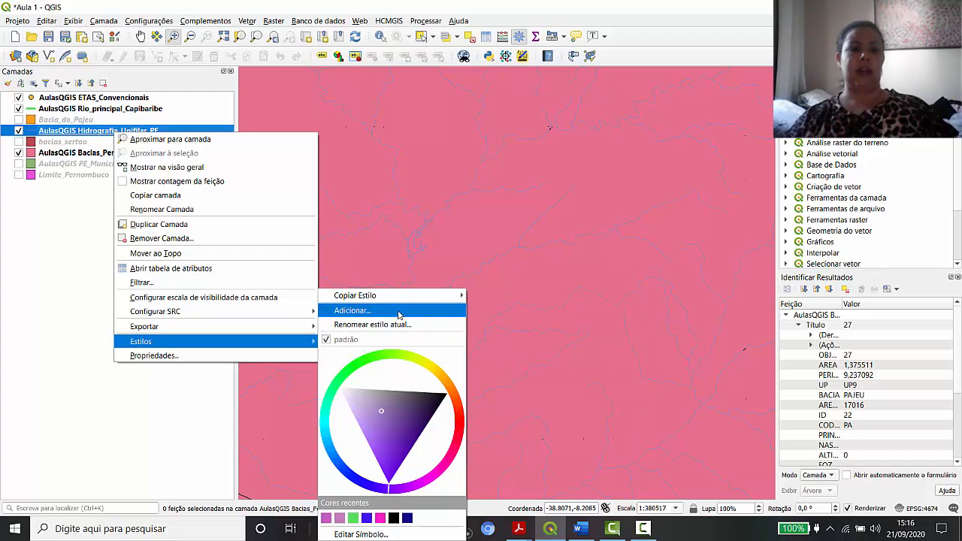
left_click(361, 535)
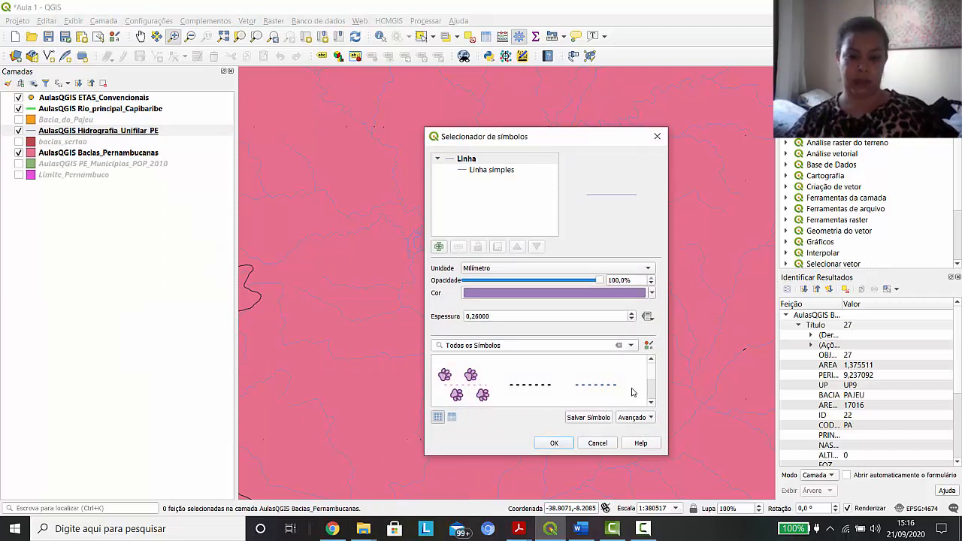
left_click(631, 346)
left_click(631, 346)
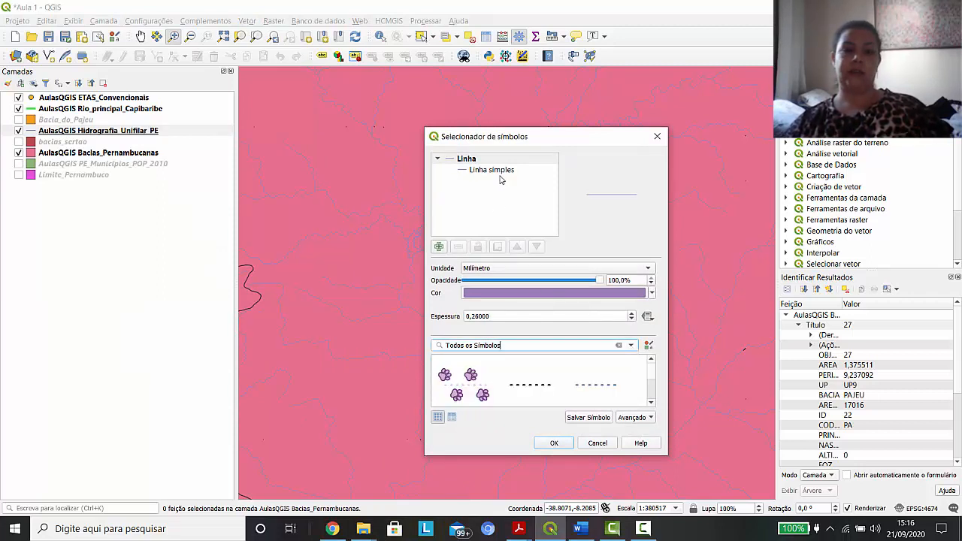
left_click(554, 294)
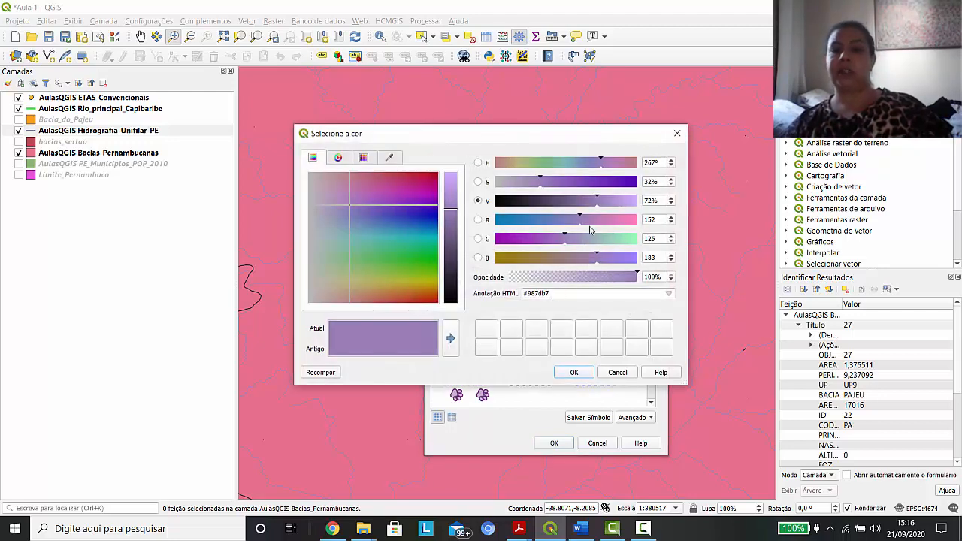
left_click(620, 182)
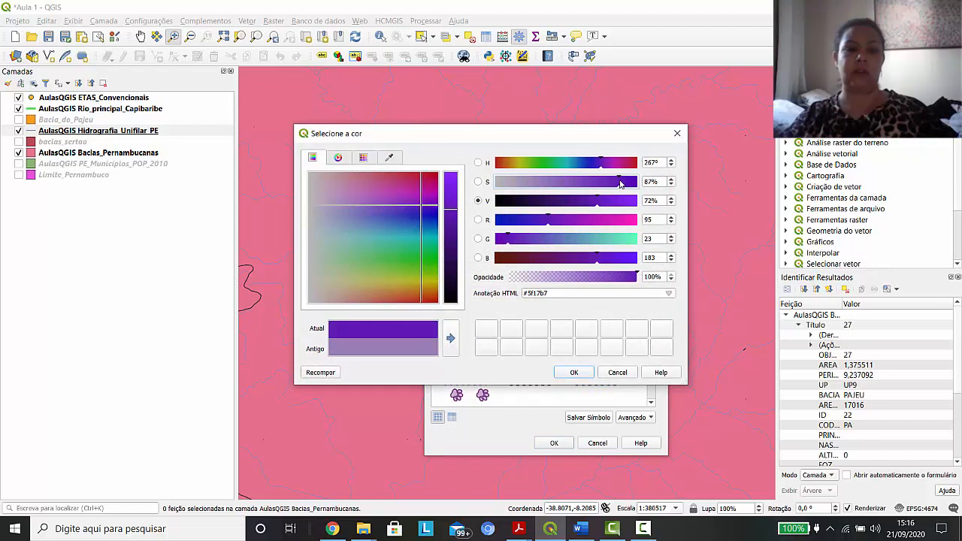
left_click(571, 373)
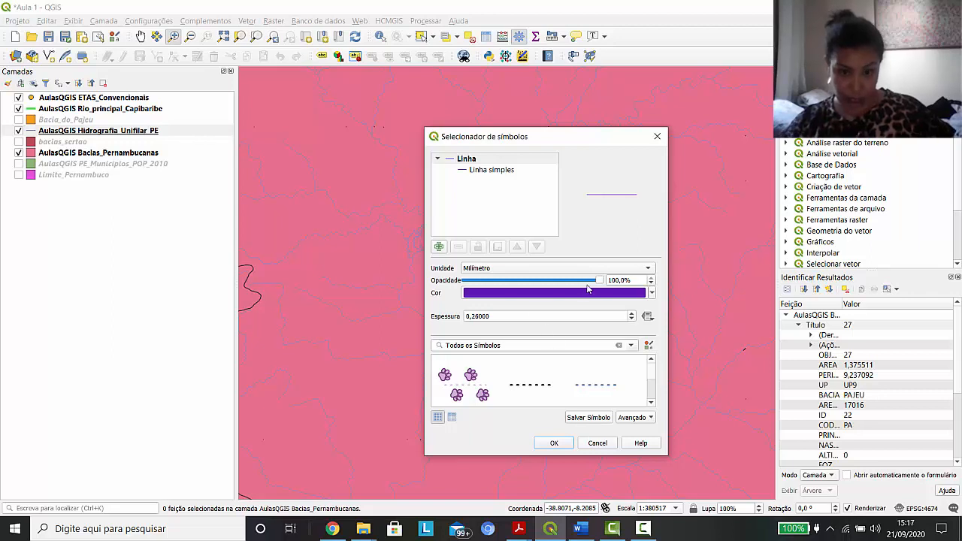
Set the thickness of the Hidrografia_Unifilar_PE line symbol to 0.6 mm
left_click(649, 272)
left_click(651, 272)
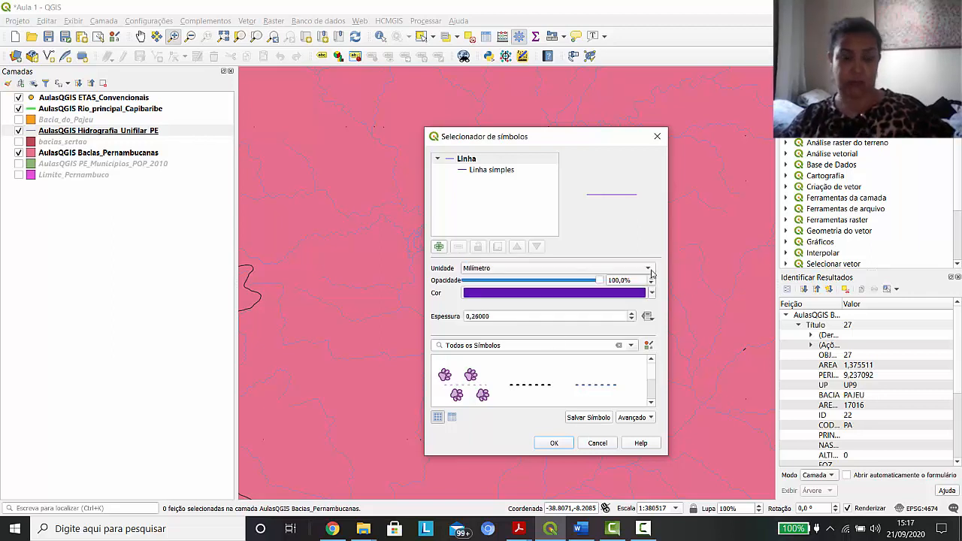
left_click(633, 319)
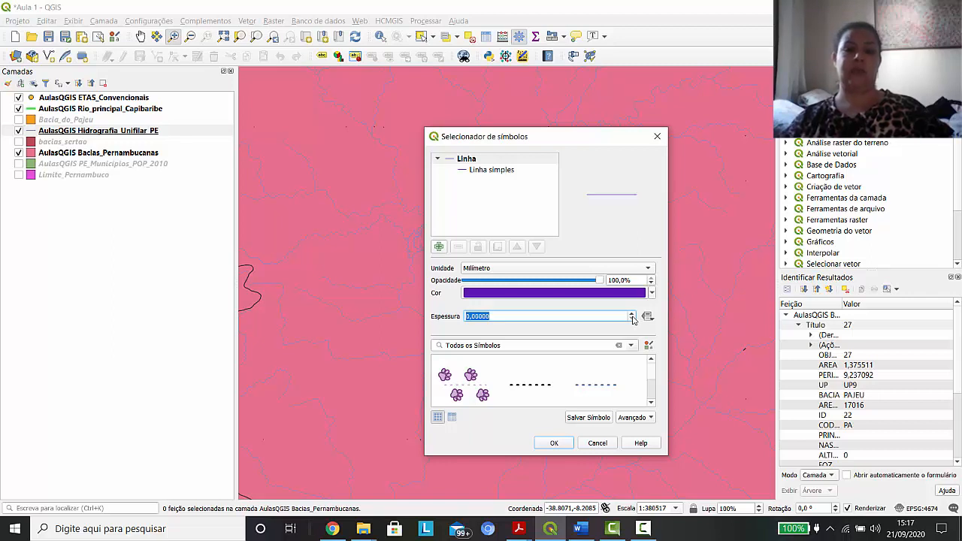
left_click(632, 314)
left_click(632, 314)
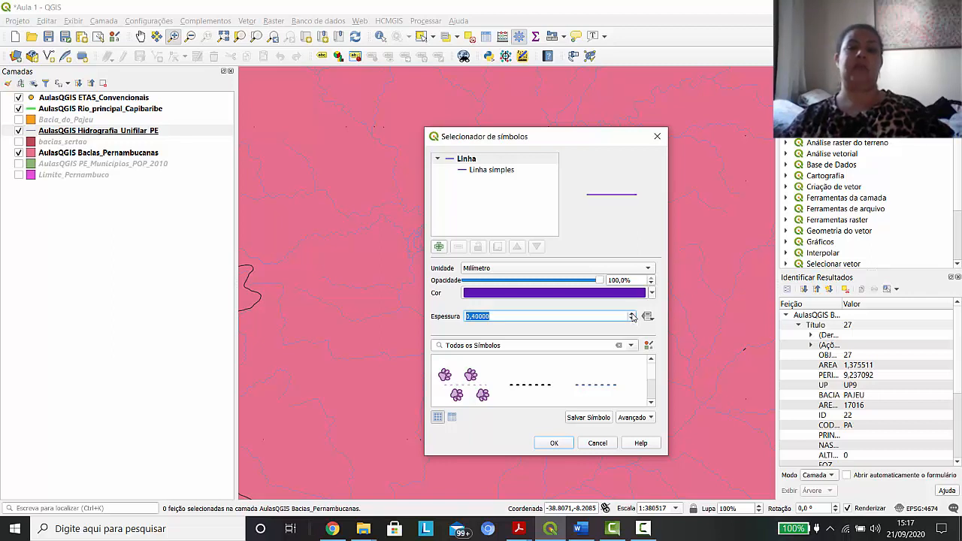
left_click(633, 315)
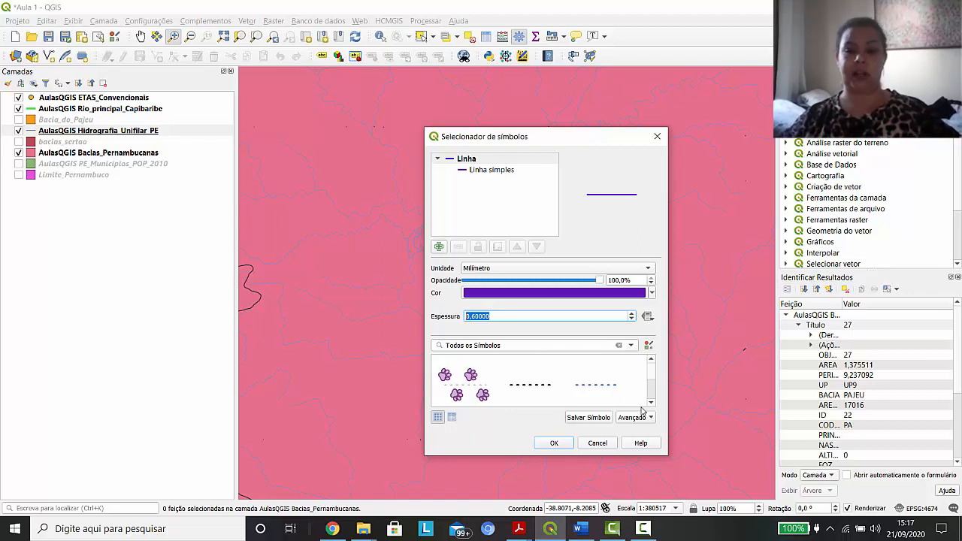
Look through the preset line symbols in Todos os Símbolos and apply the edited line style to the Hidrografia_Unifilar_PE layer
left_click(630, 346)
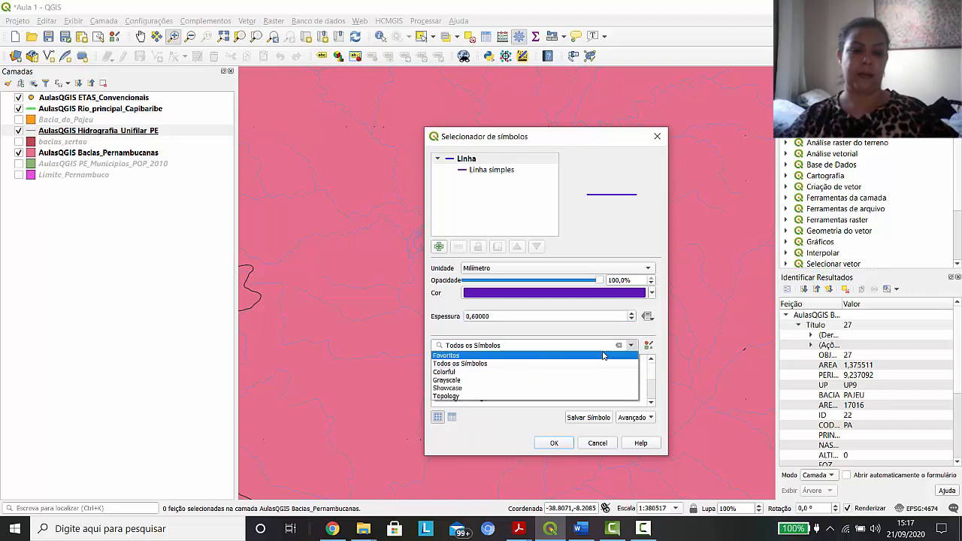
left_click(636, 348)
scroll(654, 383, "down", 4)
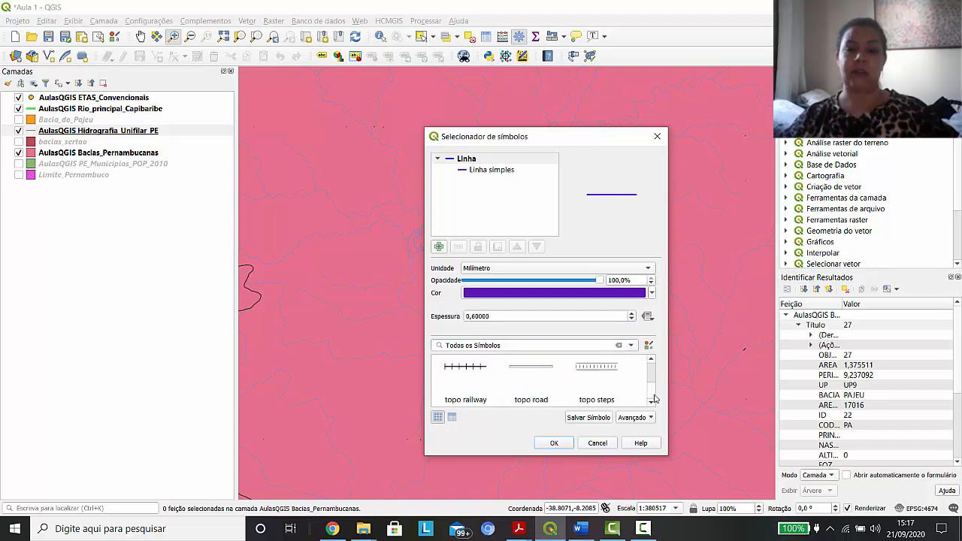
scroll(656, 385, "up", 1)
left_click_drag(655, 380, 652, 370)
left_click(650, 402)
left_click(653, 403)
left_click(651, 403)
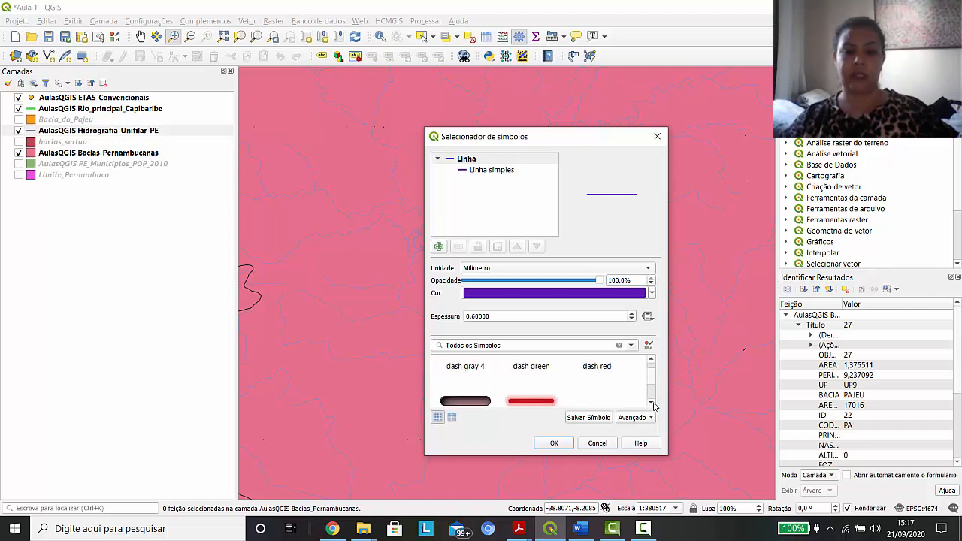
left_click(651, 360)
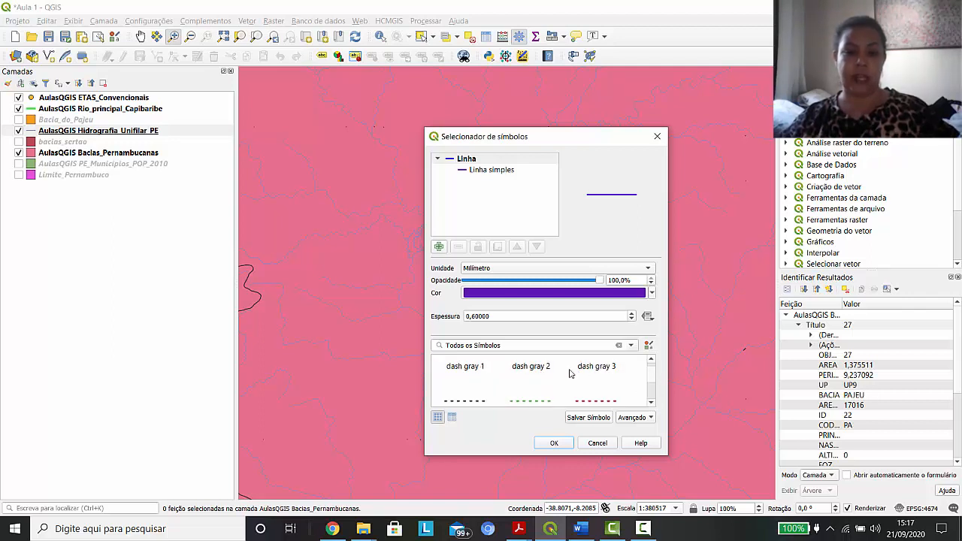
left_click(651, 404)
left_click(651, 403)
left_click(651, 403)
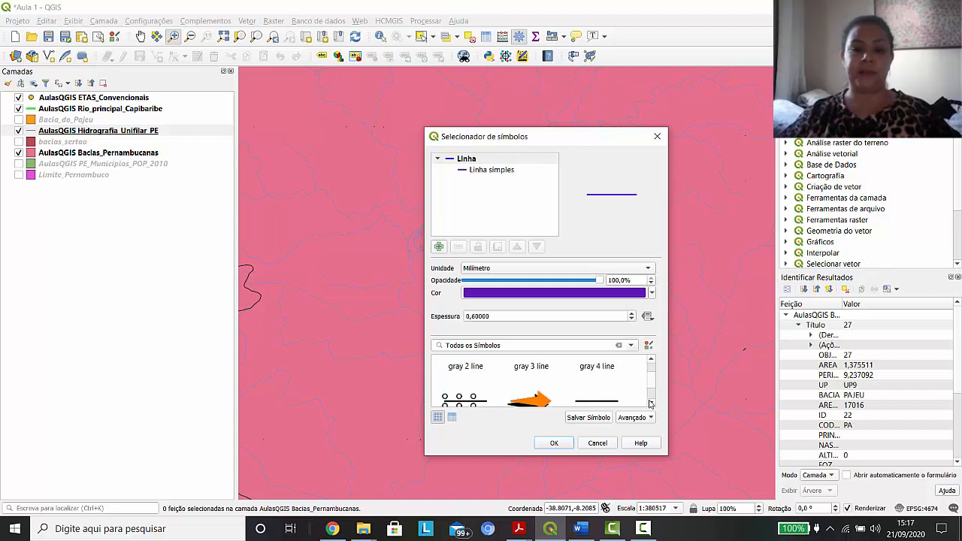
left_click(651, 403)
left_click(651, 403)
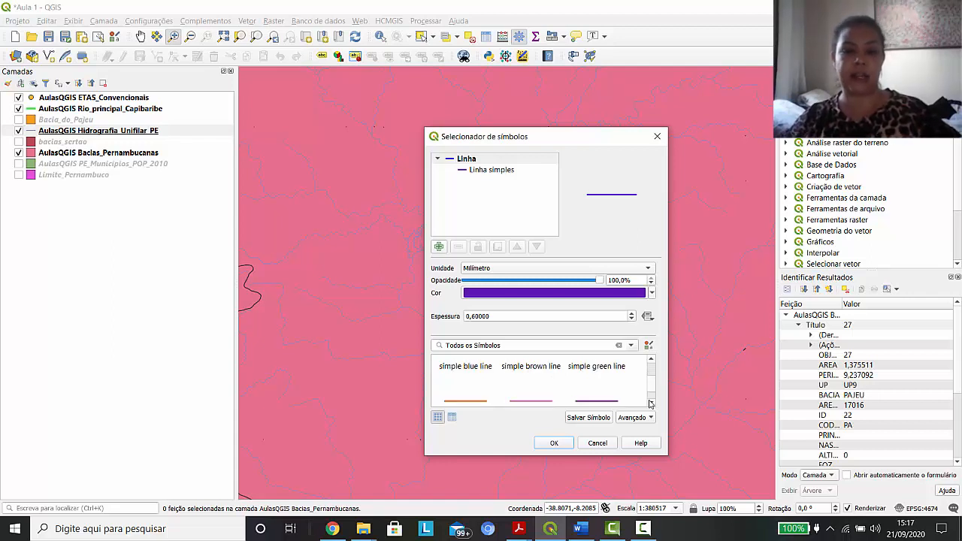
left_click(651, 403)
left_click(651, 403)
left_click(652, 403)
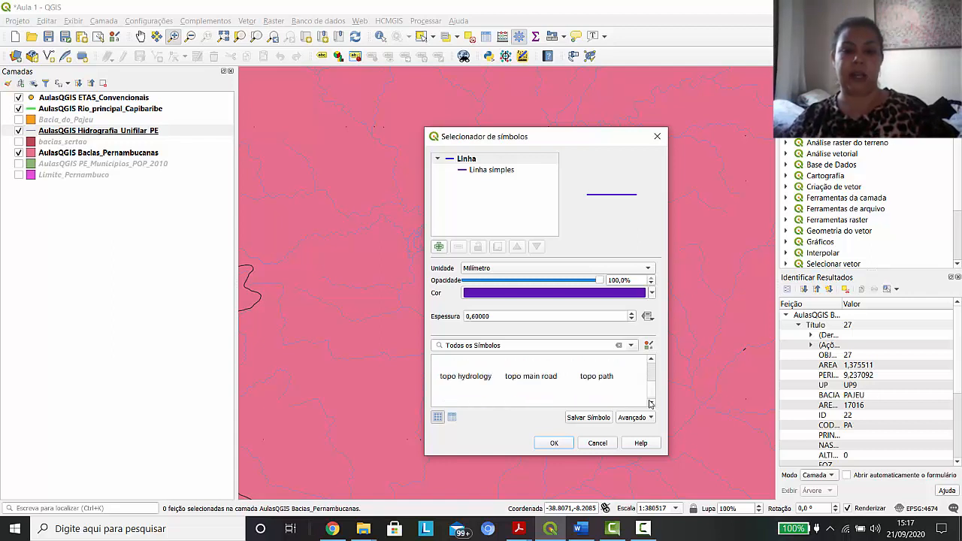
left_click(652, 403)
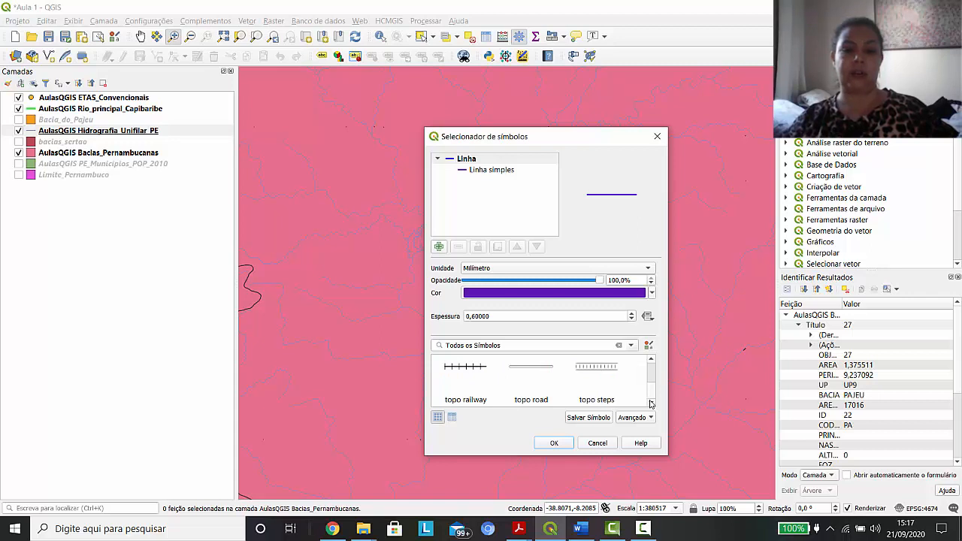
scroll(653, 392, "up", 2)
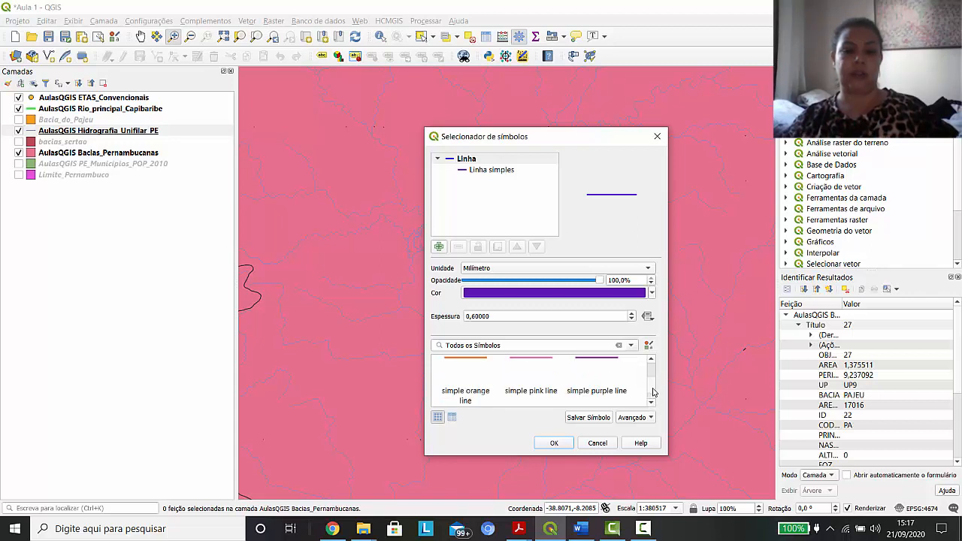
scroll(652, 392, "up", 2)
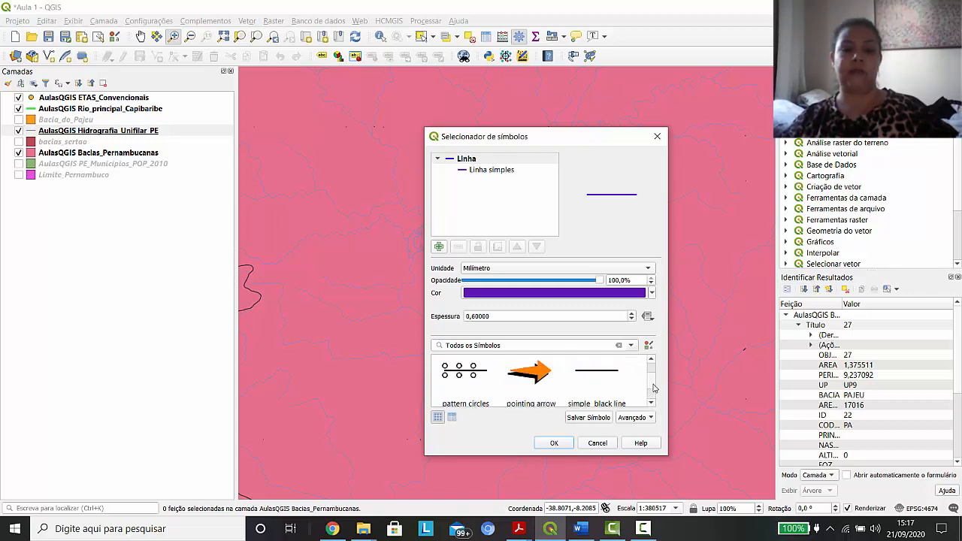
scroll(652, 388, "down", 1)
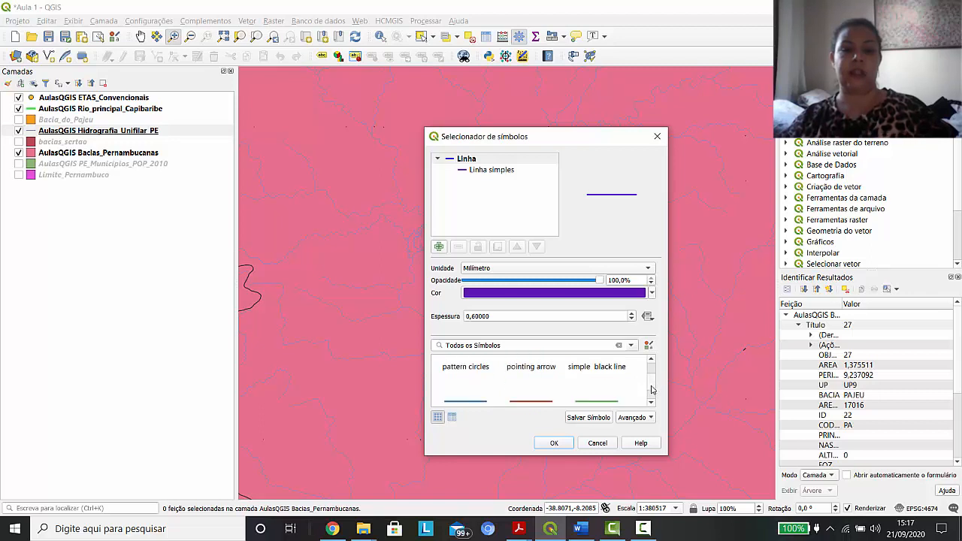
scroll(653, 389, "down", 1)
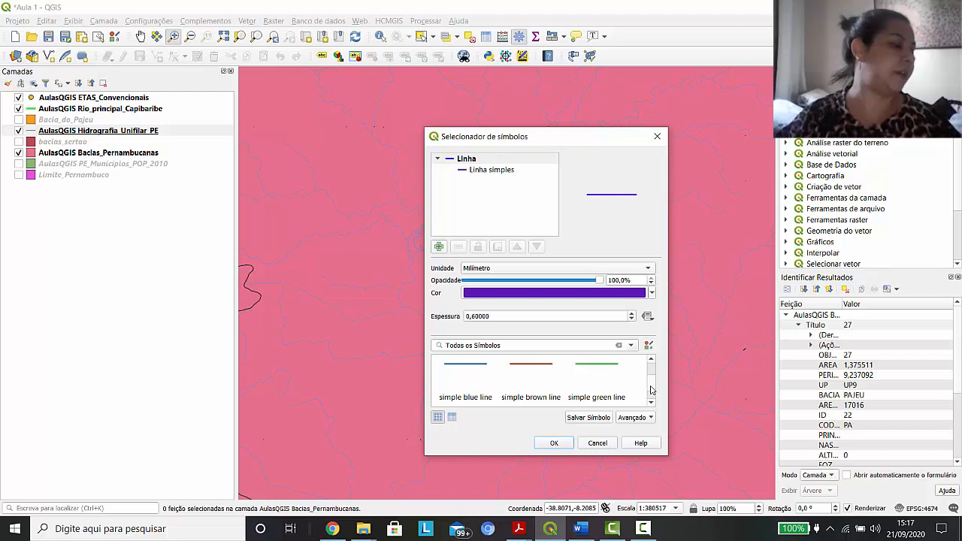
left_click(554, 443)
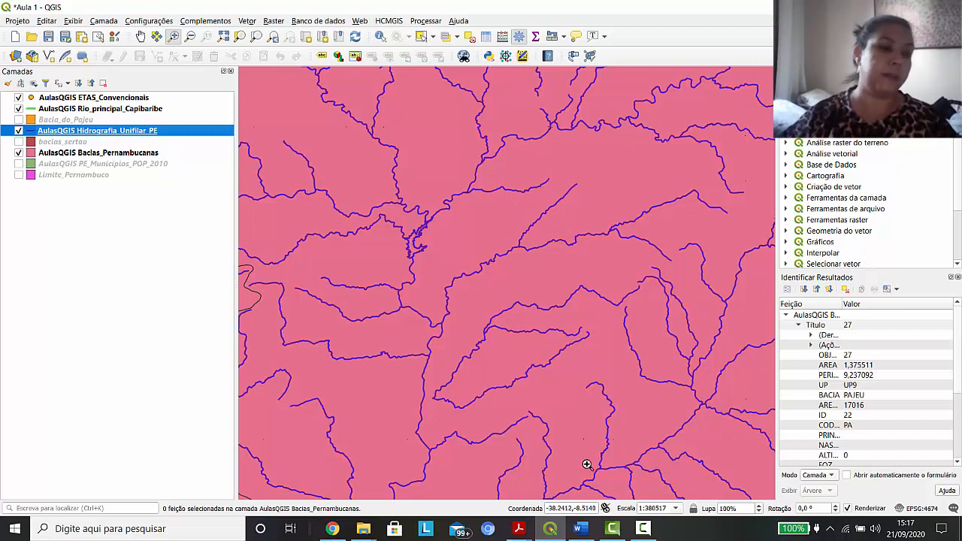
Show the full extent of the ETAS_Convencionais layer and examine its stations along the eastern coast of the basins up close
left_click(97, 97)
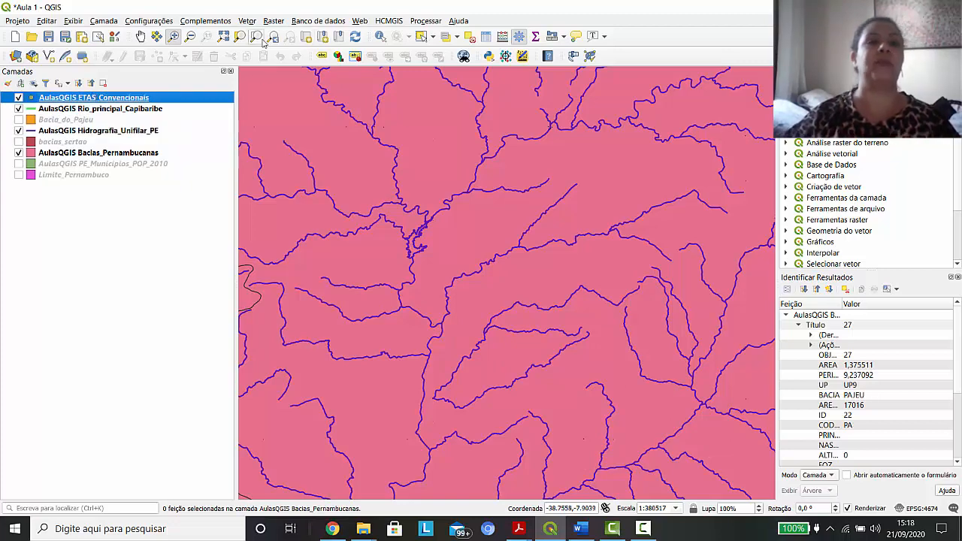
right_click(124, 100)
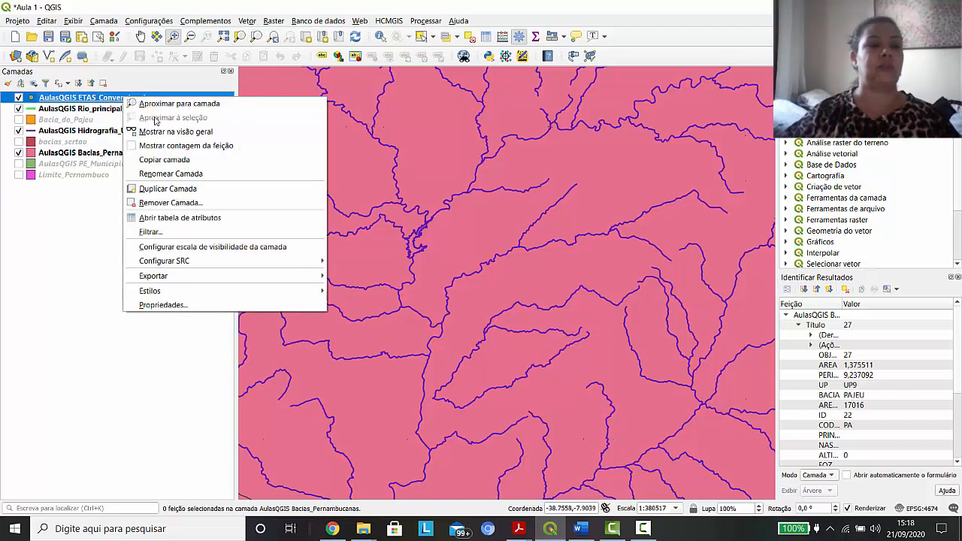
left_click(178, 105)
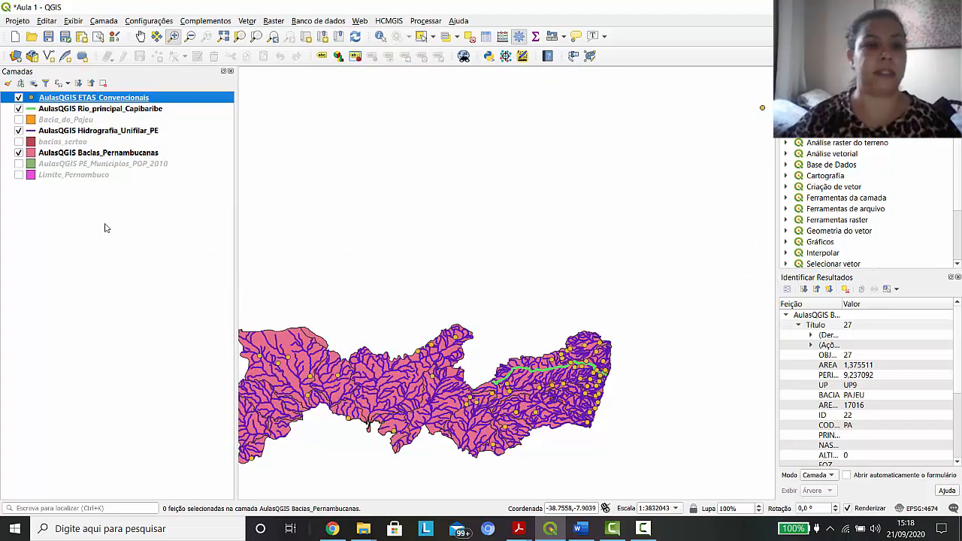
left_click(173, 36)
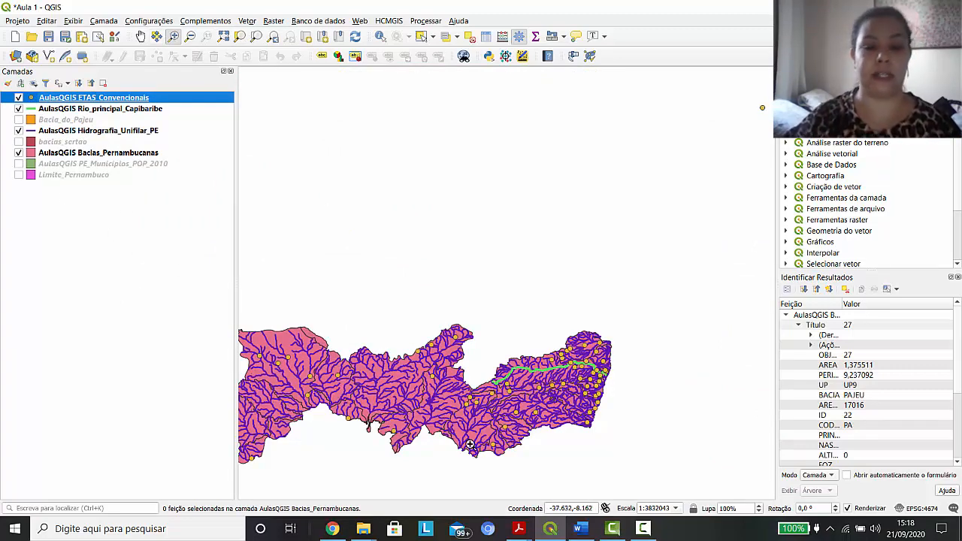
left_click_drag(519, 320, 661, 449)
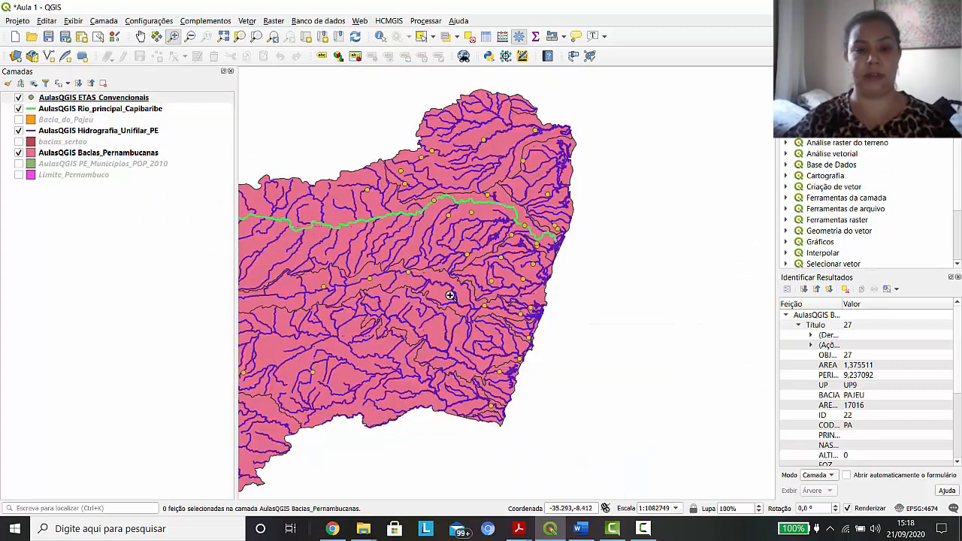
left_click_drag(355, 159, 636, 469)
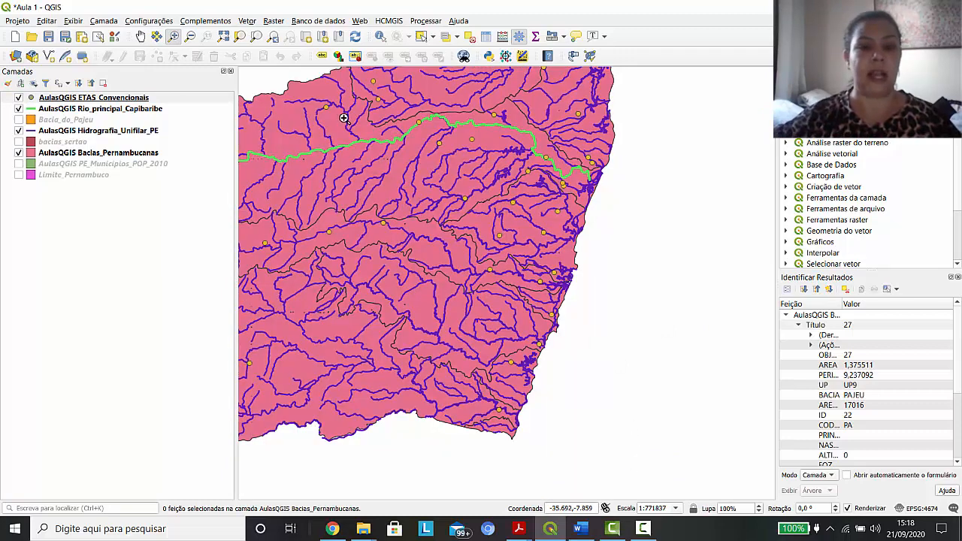
left_click_drag(322, 109, 681, 403)
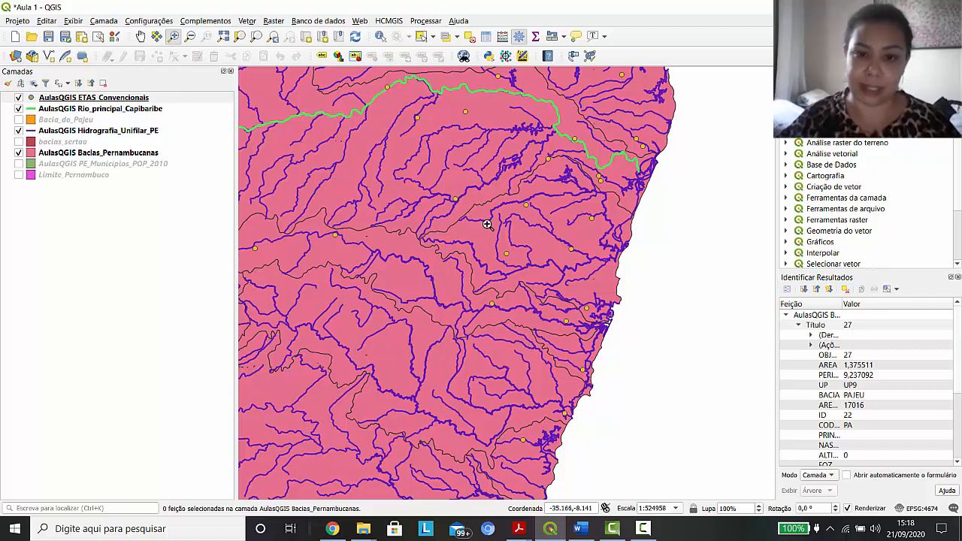
Change the ETAS_Convencionais point color to a very dark brown through the layer's style options
left_click(33, 100)
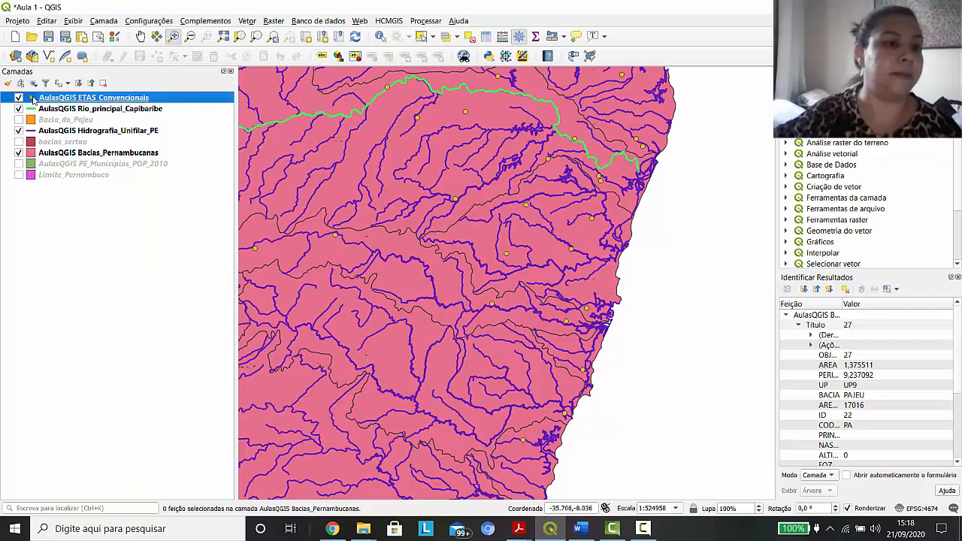
right_click(33, 100)
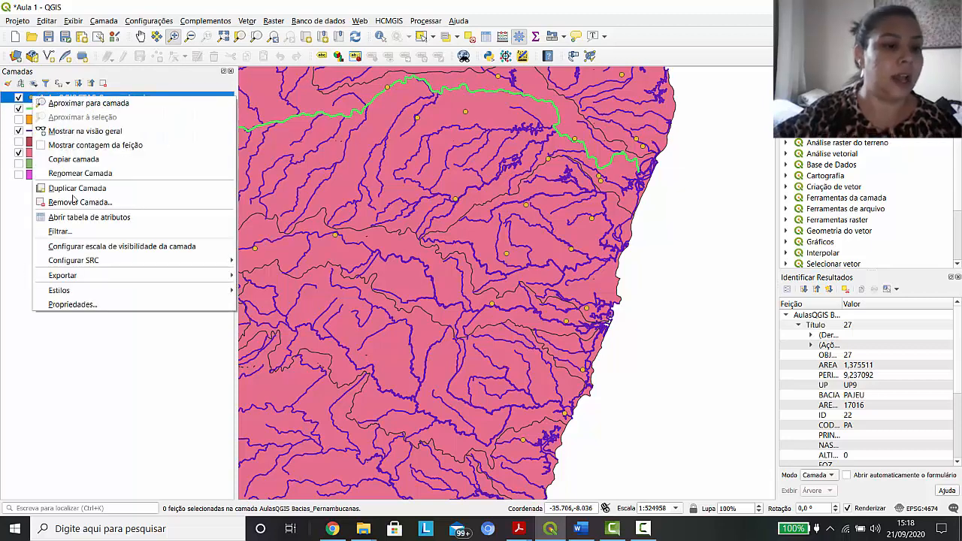
mouse_move(83, 290)
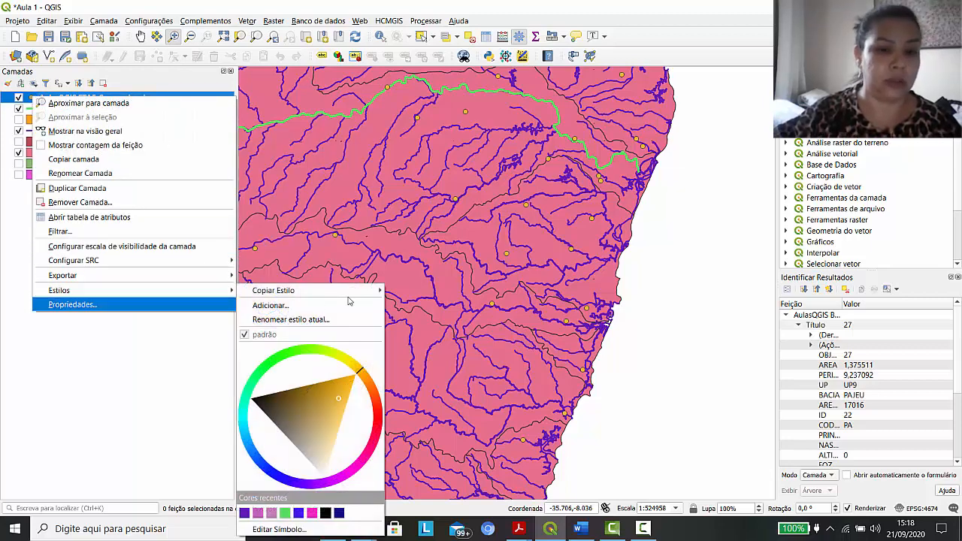
mouse_move(350, 294)
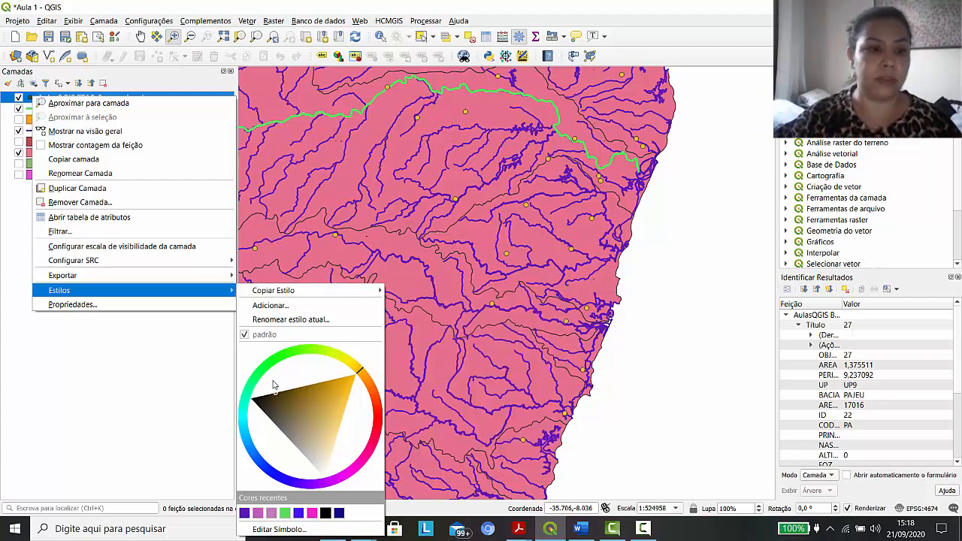
left_click(139, 365)
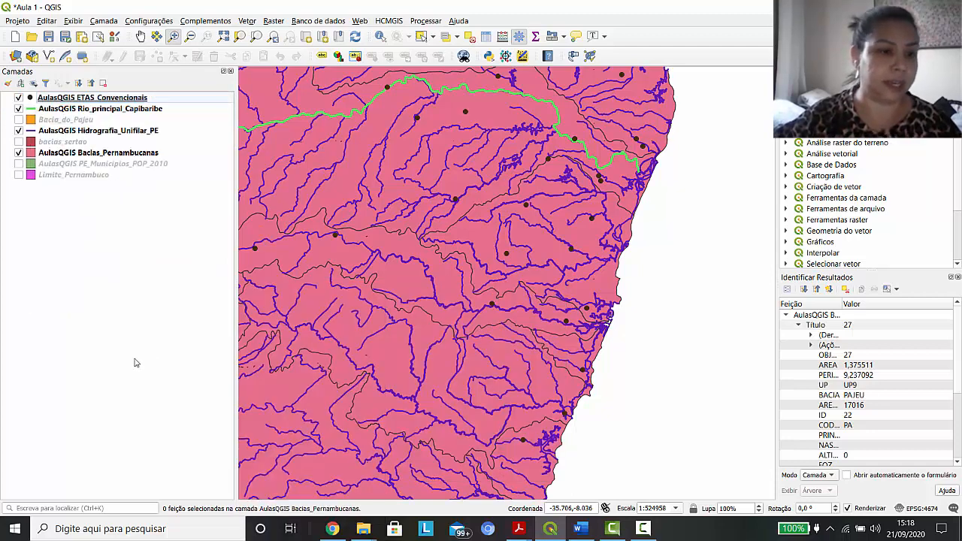
Apply the "triangle blue" preset marker to the ETAS_Convencionais layer in its symbology properties
left_click(34, 99)
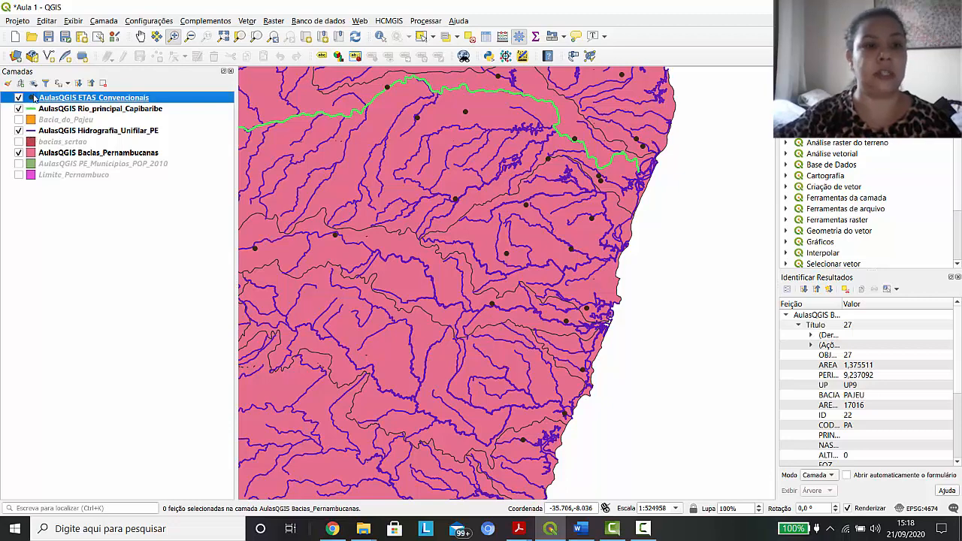
double_click(32, 98)
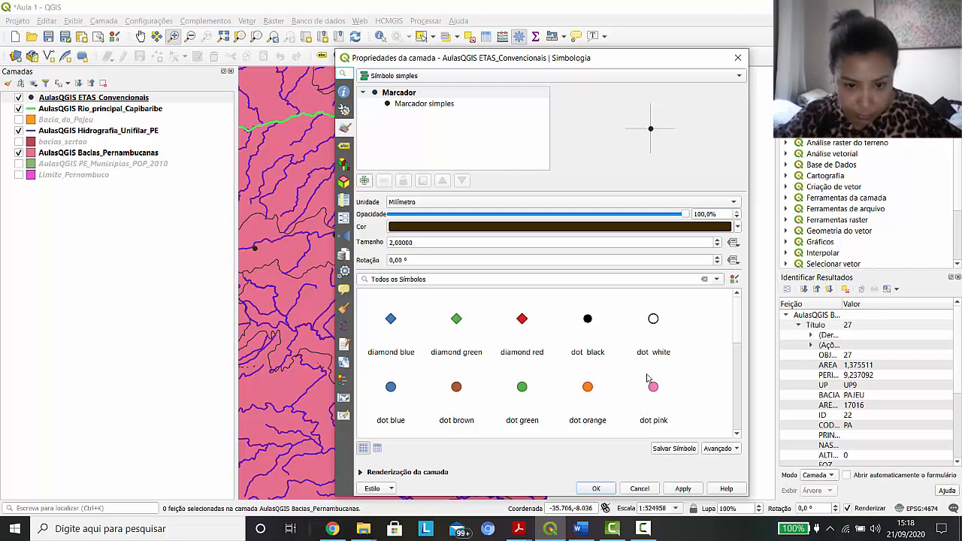
scroll(648, 380, "down", 2)
scroll(655, 372, "down", 6)
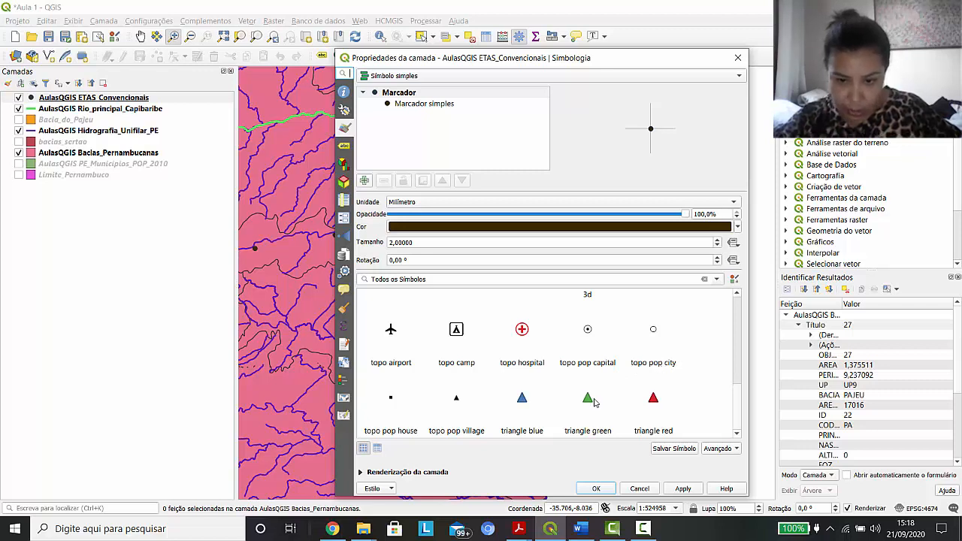
left_click(524, 407)
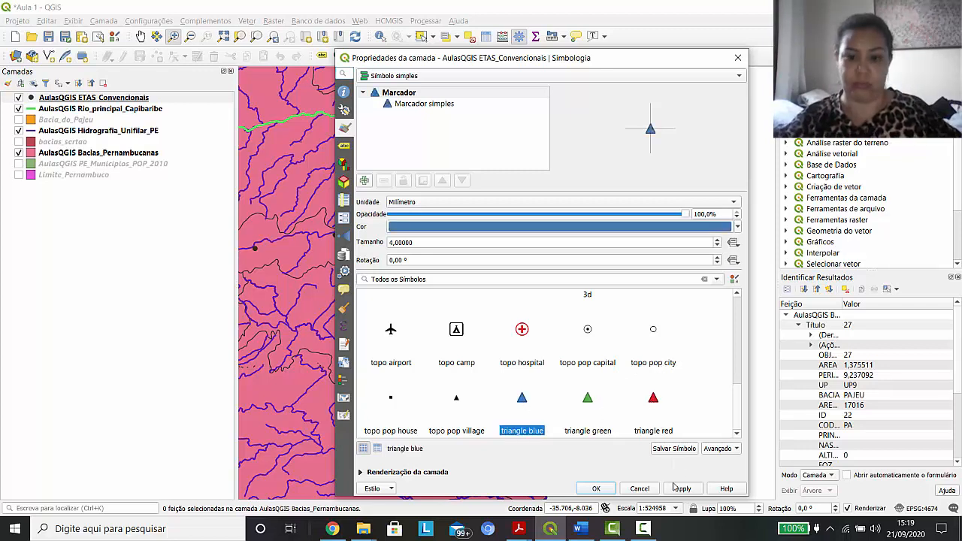
left_click(679, 489)
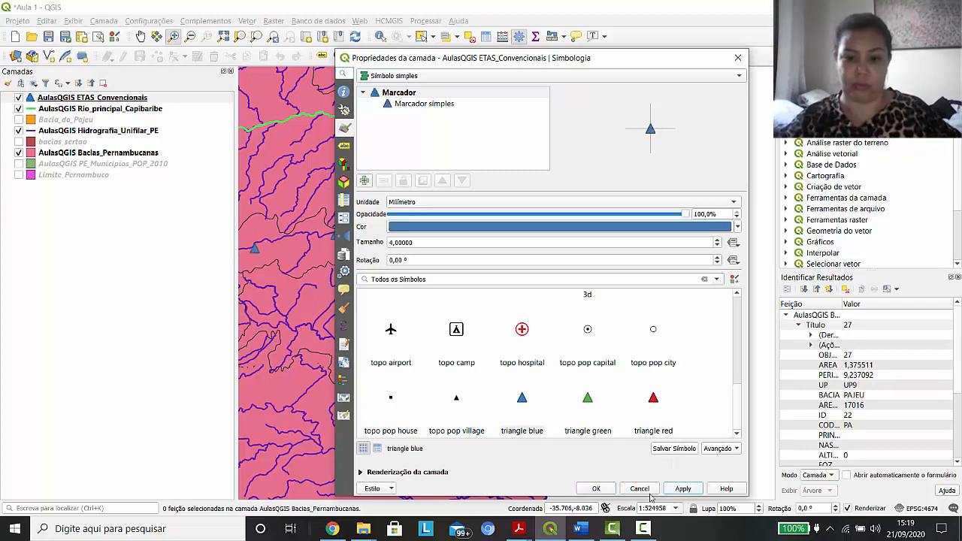
left_click(594, 490)
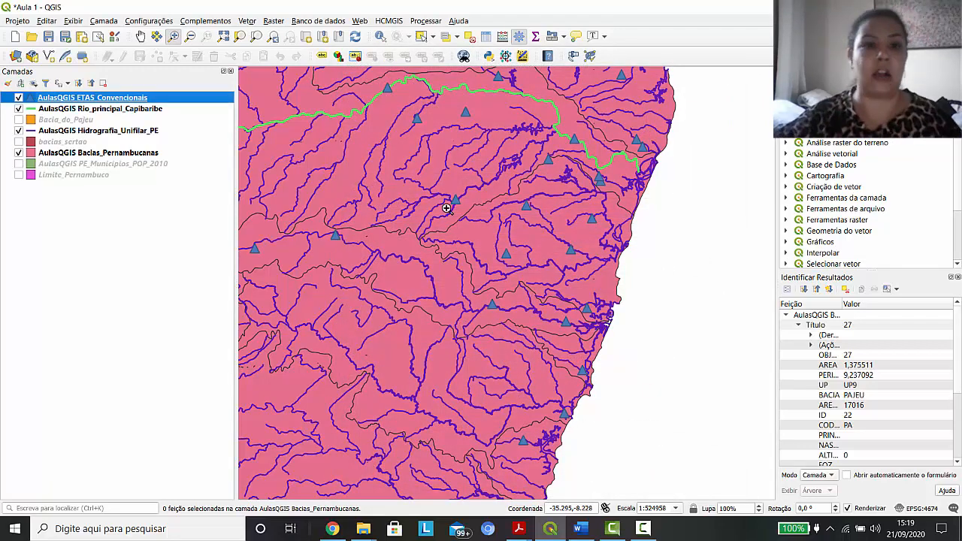
Start adding a vector layer from the AulasQGIS.gdb geodatabase and bring up its list of available layers
left_click(175, 37)
left_click_drag(361, 115, 656, 377)
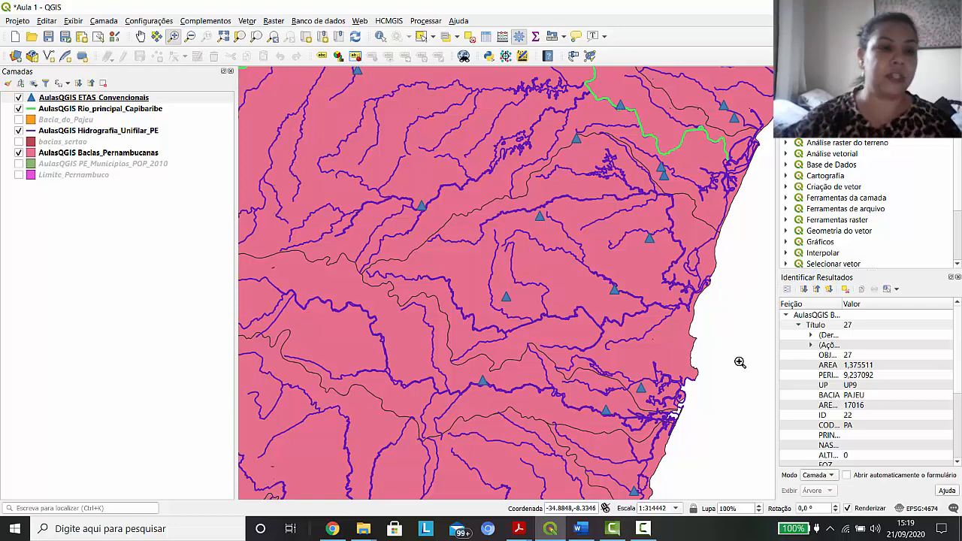
left_click(101, 22)
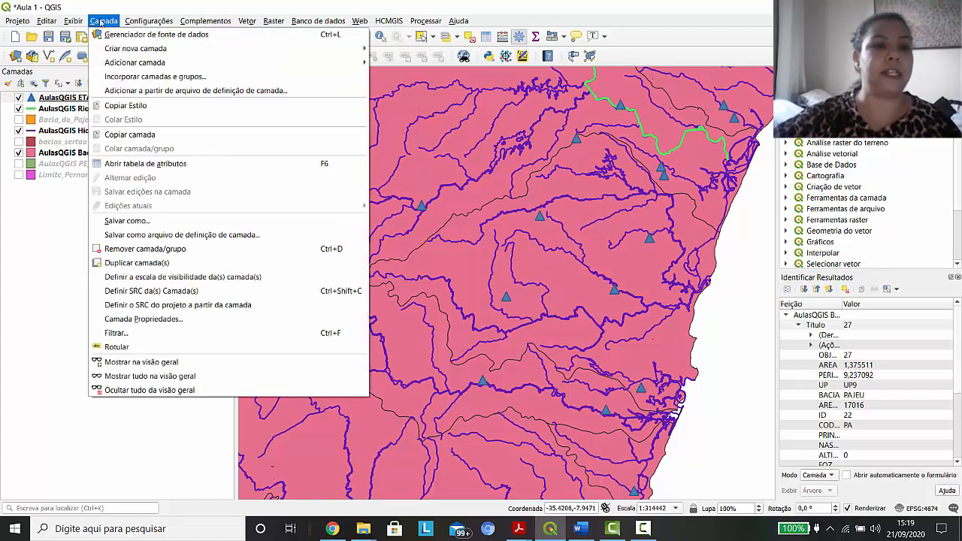
mouse_move(118, 67)
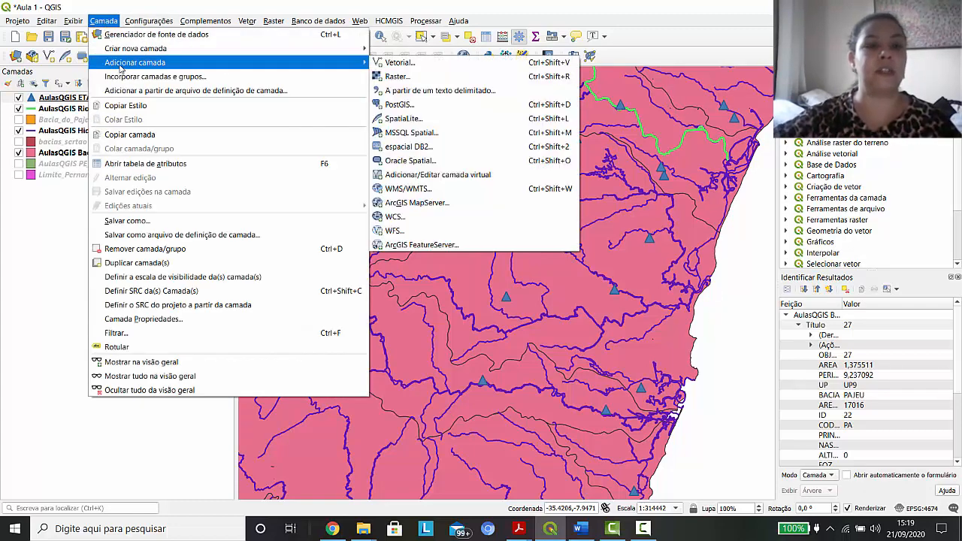
left_click(425, 63)
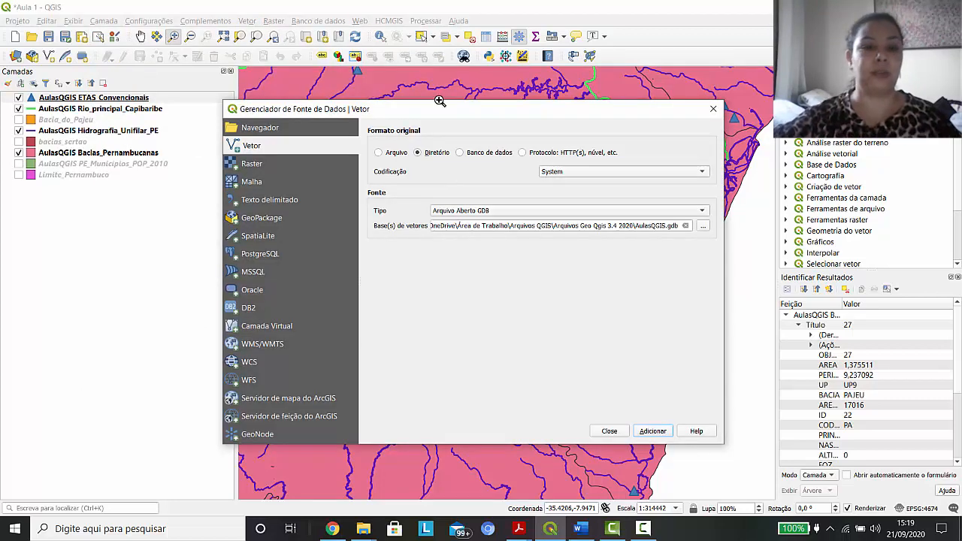
left_click(648, 434)
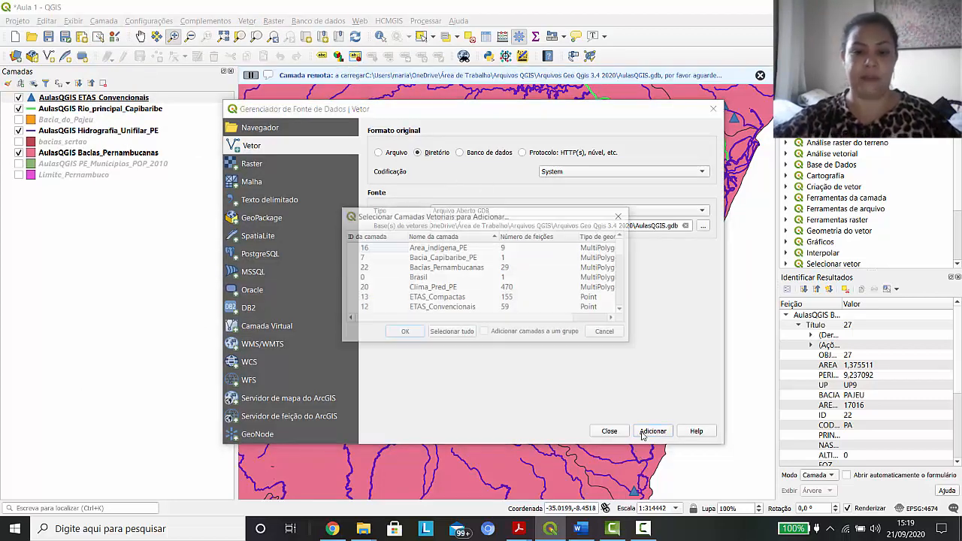
Add the Estados_Brasileiros layer from the geodatabase's layer list to the project and close the data source manager
left_click(622, 310)
left_click(622, 309)
left_click(622, 310)
left_click(623, 310)
left_click(623, 309)
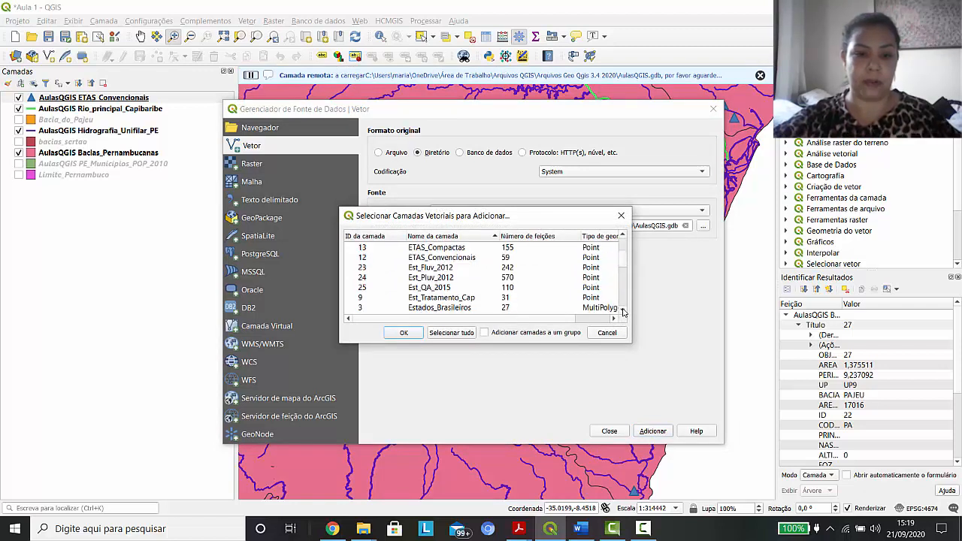
left_click(622, 310)
left_click(445, 300)
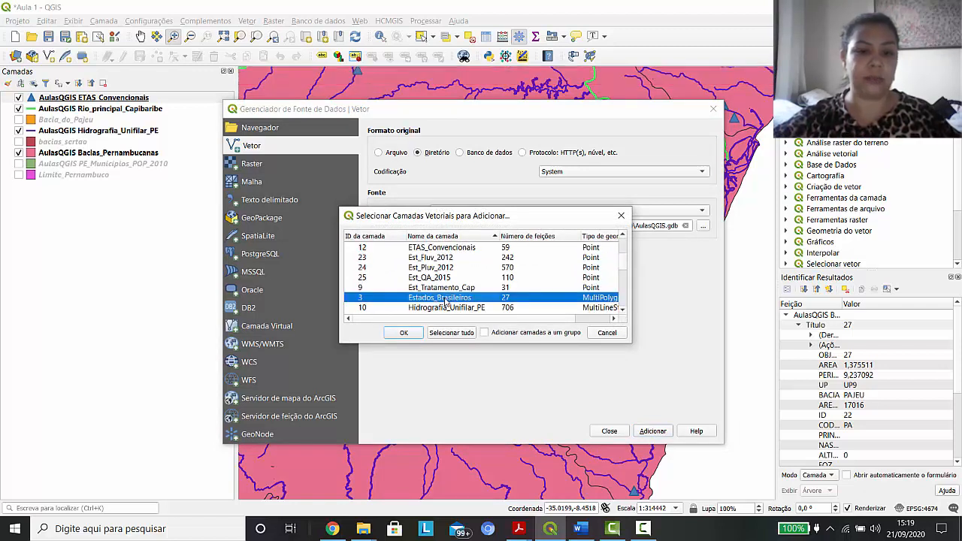
left_click(398, 333)
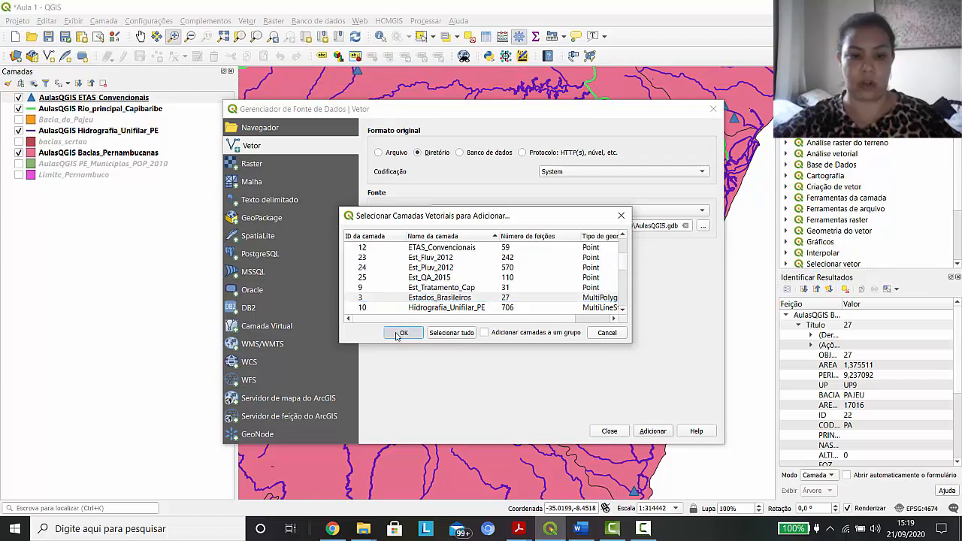
left_click(609, 432)
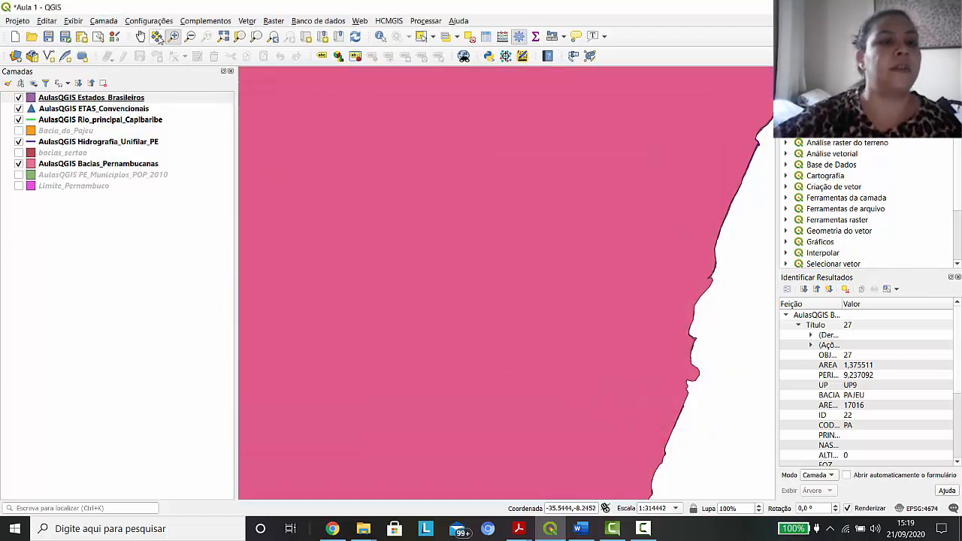
Show the full extent of all layers and open the symbology properties of the Estados_Brasileiros layer
left_click(222, 39)
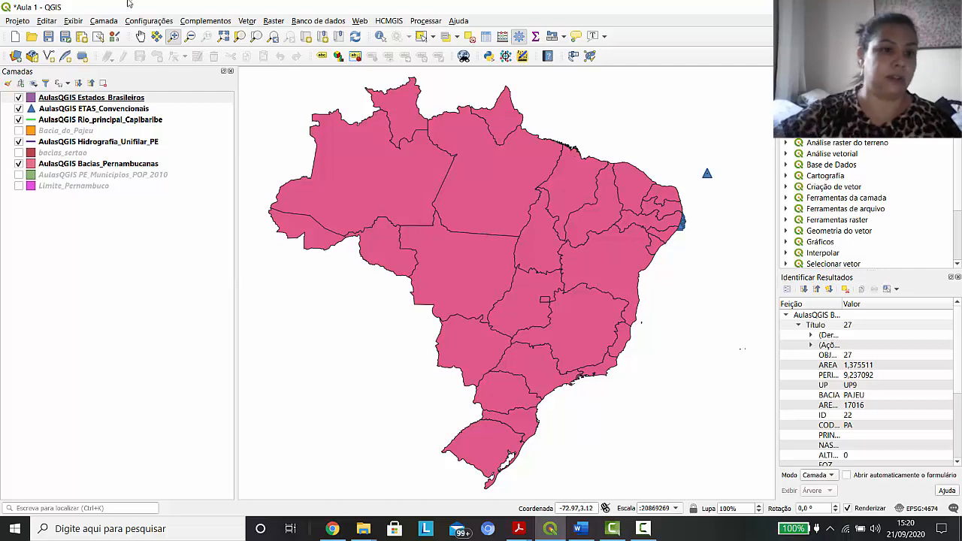
left_click(81, 99)
right_click(81, 101)
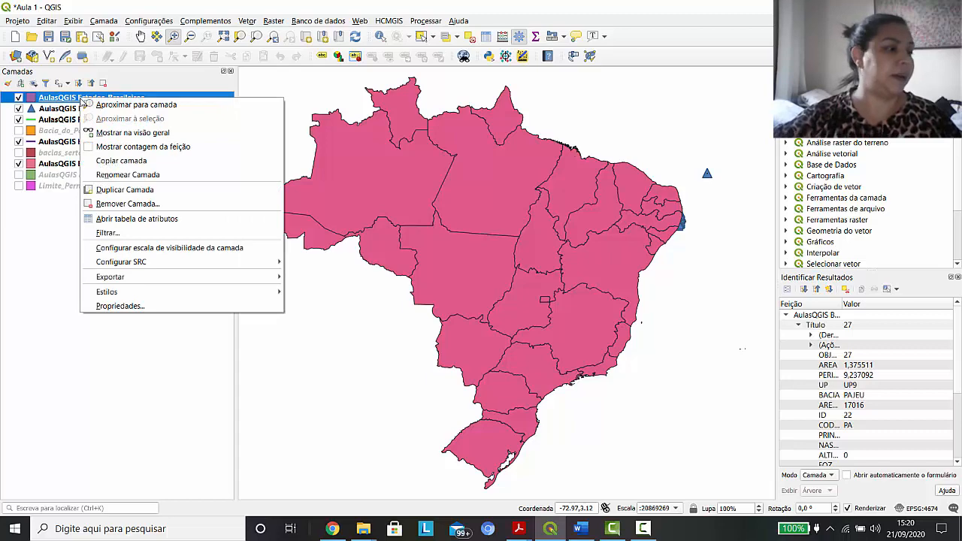
left_click(109, 308)
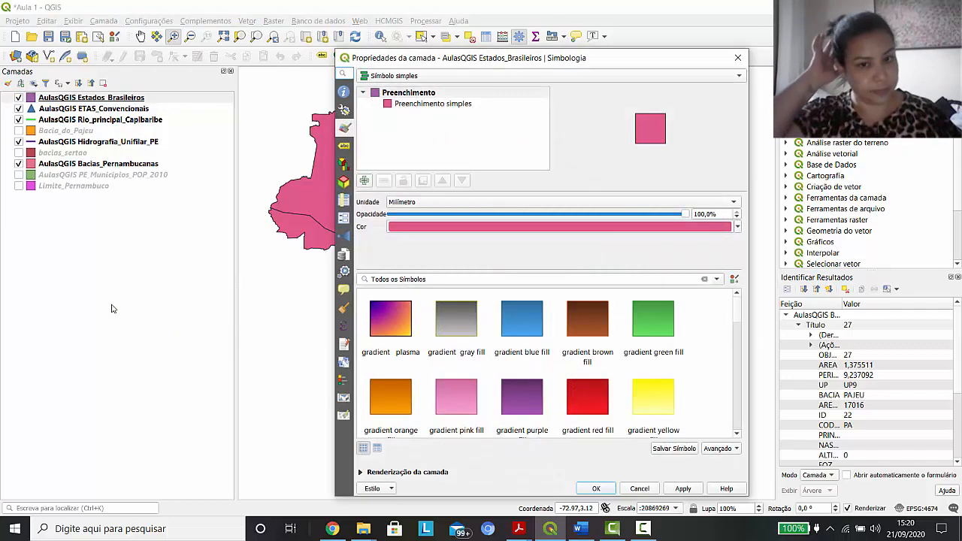
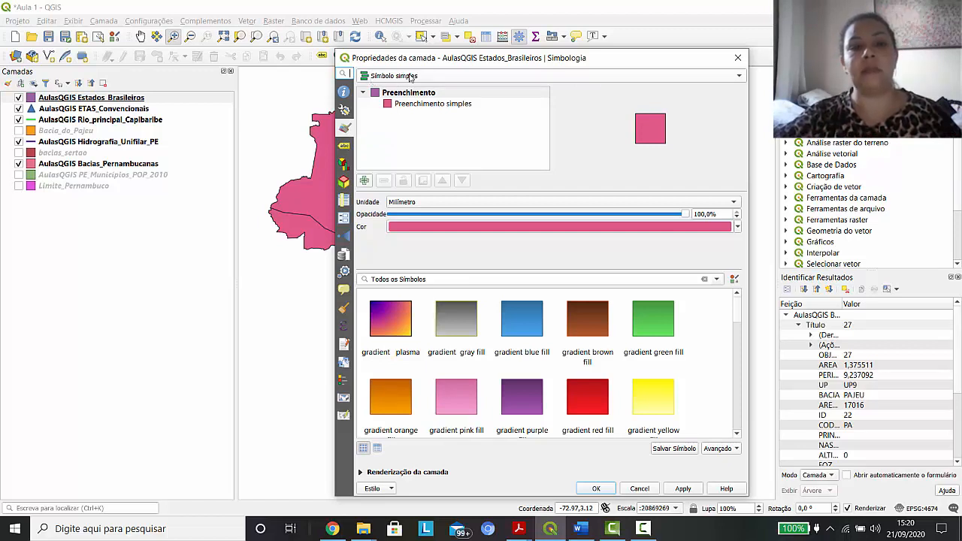
left_click(740, 76)
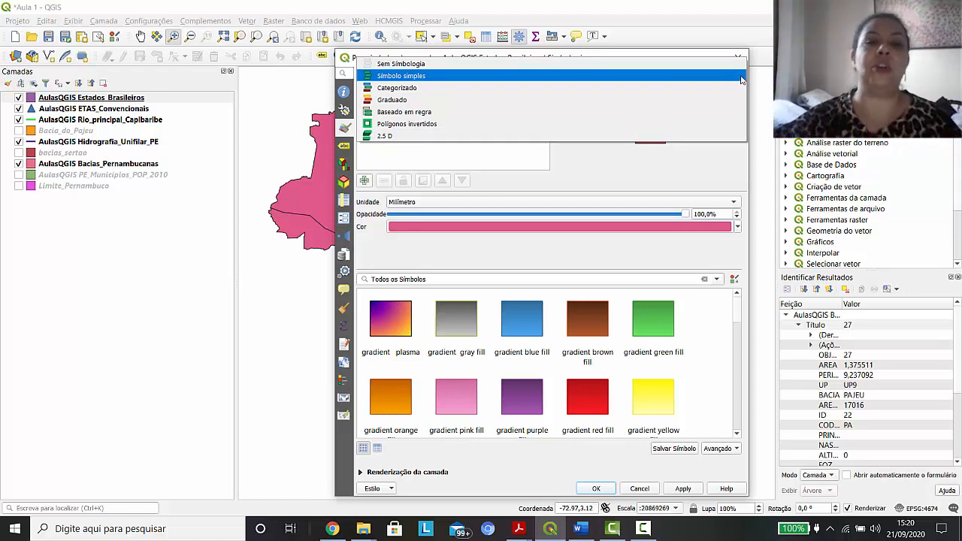
left_click(407, 90)
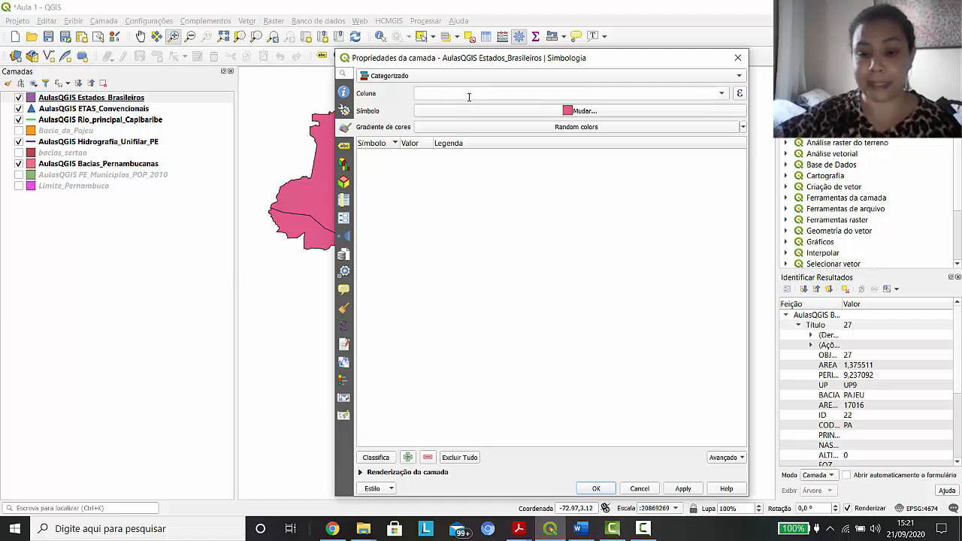
left_click(640, 488)
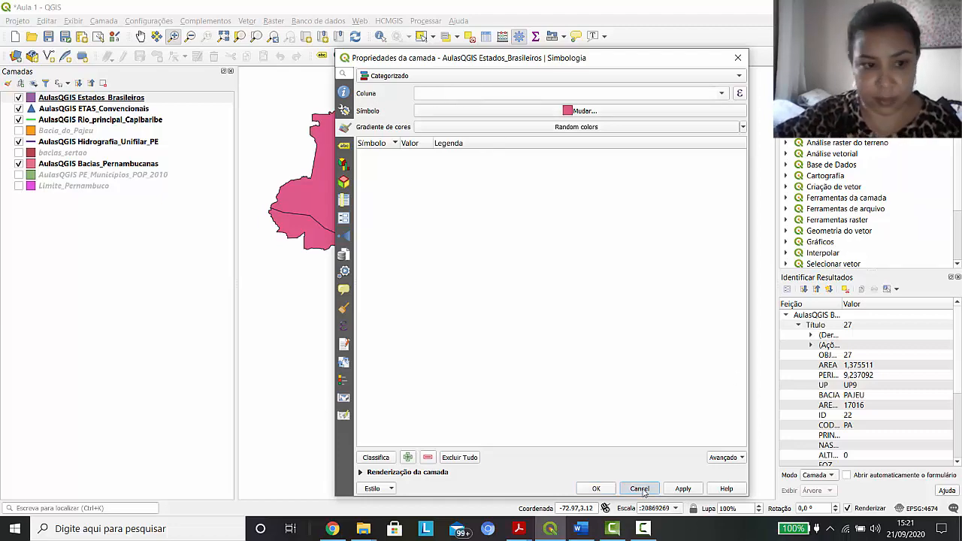
Open the attribute table of the Estados_Brasileiros layer, dock it below the map and undock it again
left_click(86, 98)
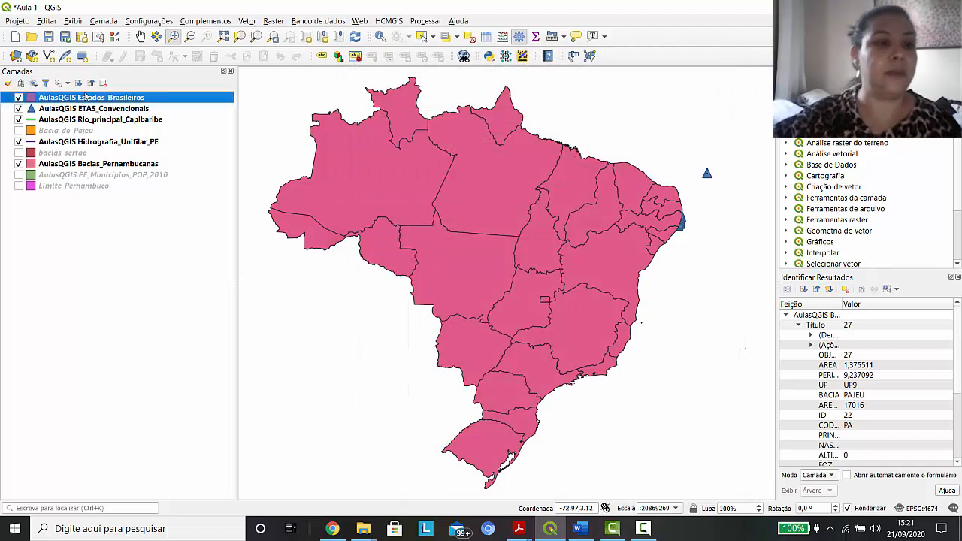
right_click(95, 98)
left_click(178, 215)
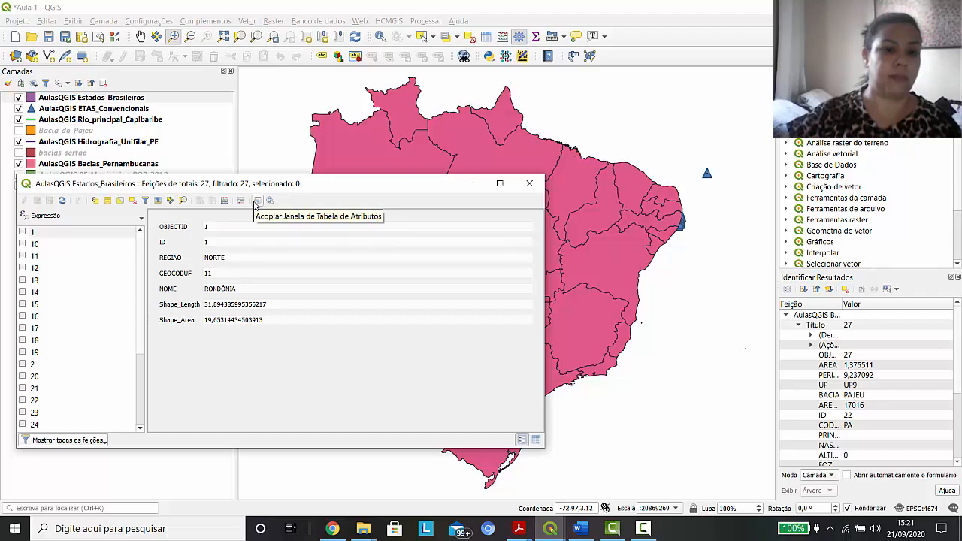
left_click(257, 201)
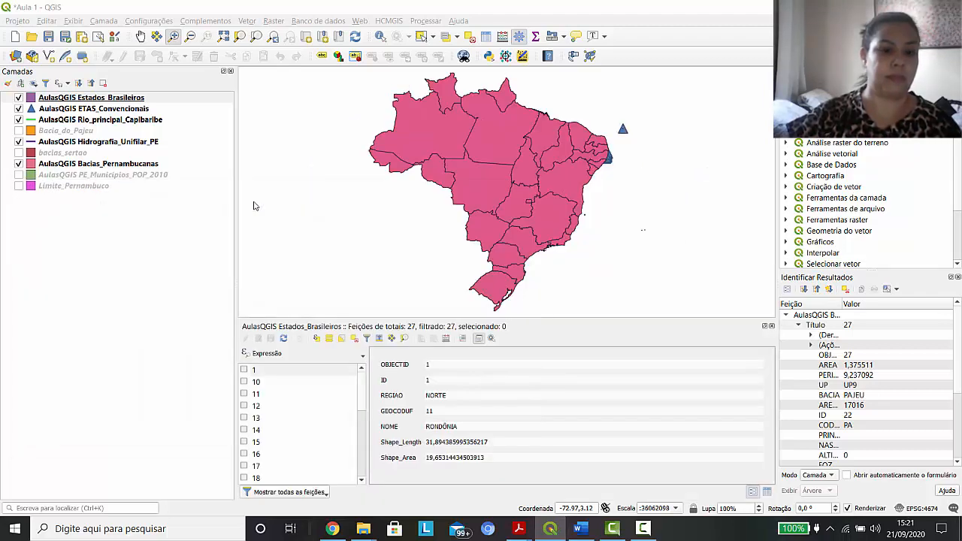
left_click(479, 339)
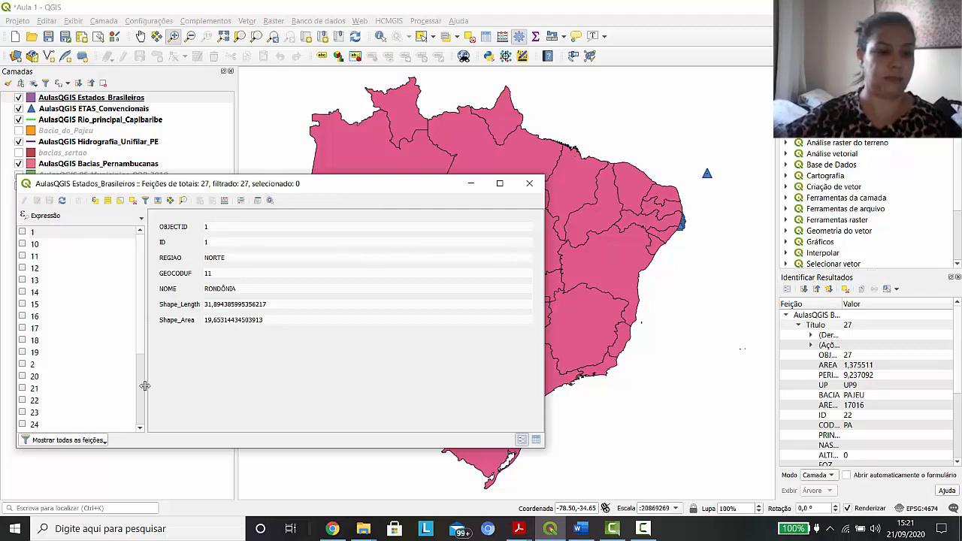
Switch the Estados_Brasileiros attribute table to table view, examine its columns and records down to the last row, and close it
left_click(536, 440)
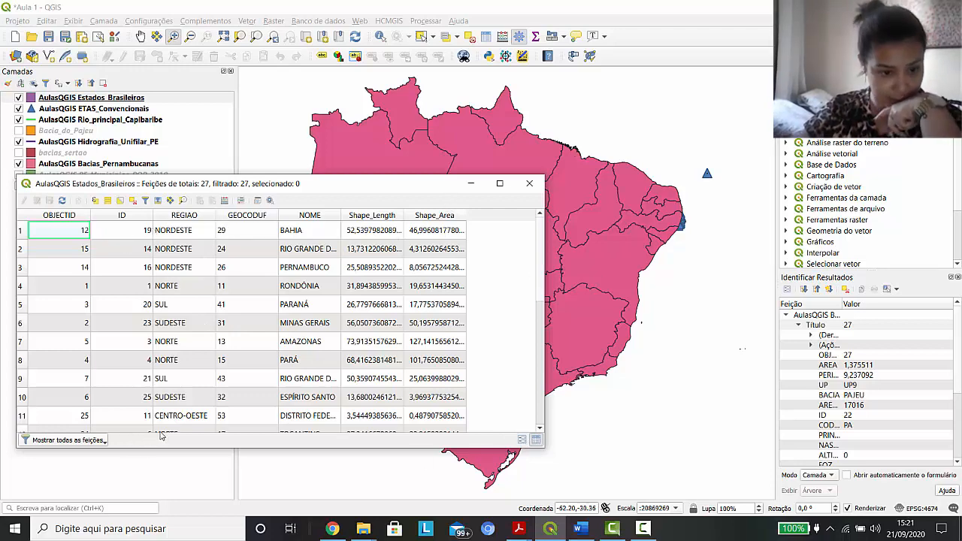
left_click_drag(171, 430, 241, 438)
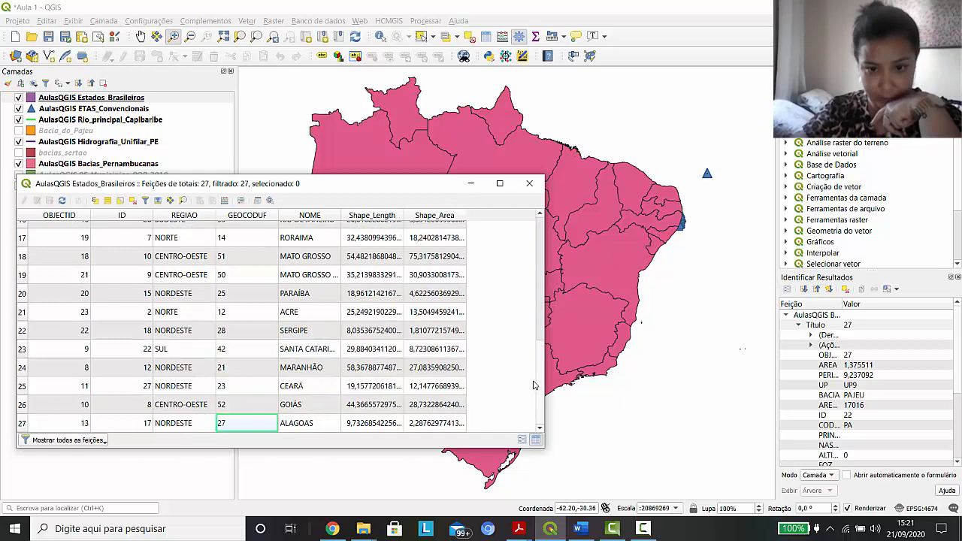
scroll(536, 364, "up", 6)
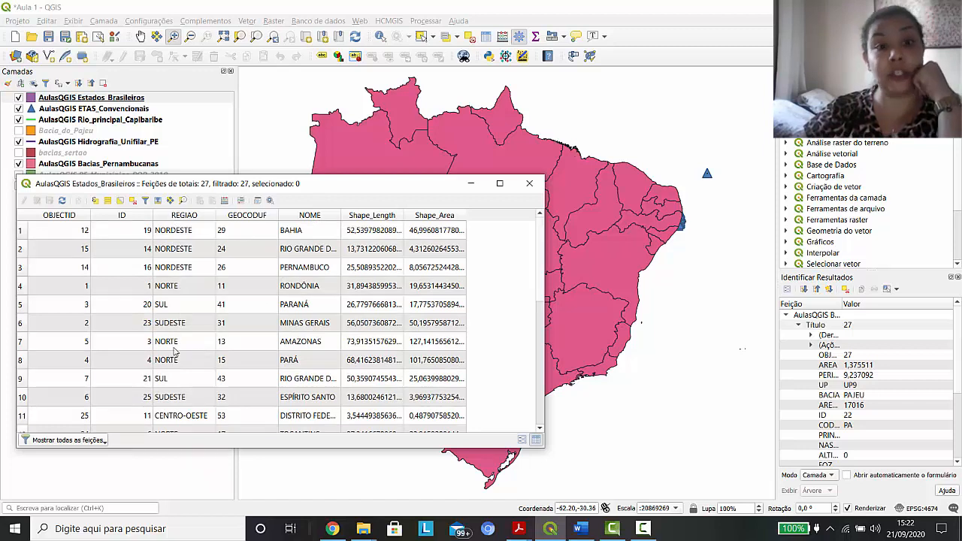
left_click(530, 185)
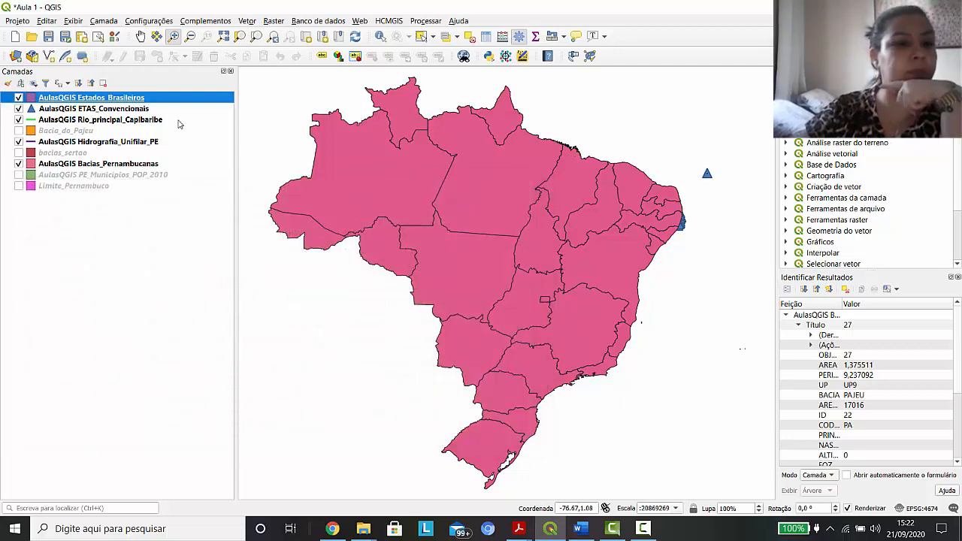
Reopen the Estados_Brasileiros layer properties and set its symbology type to Categorizado
right_click(139, 97)
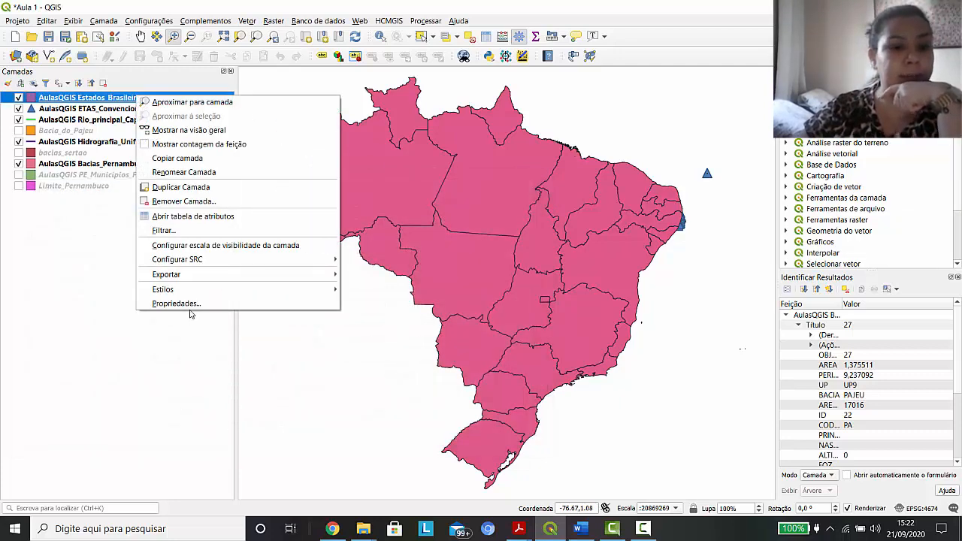
left_click(190, 312)
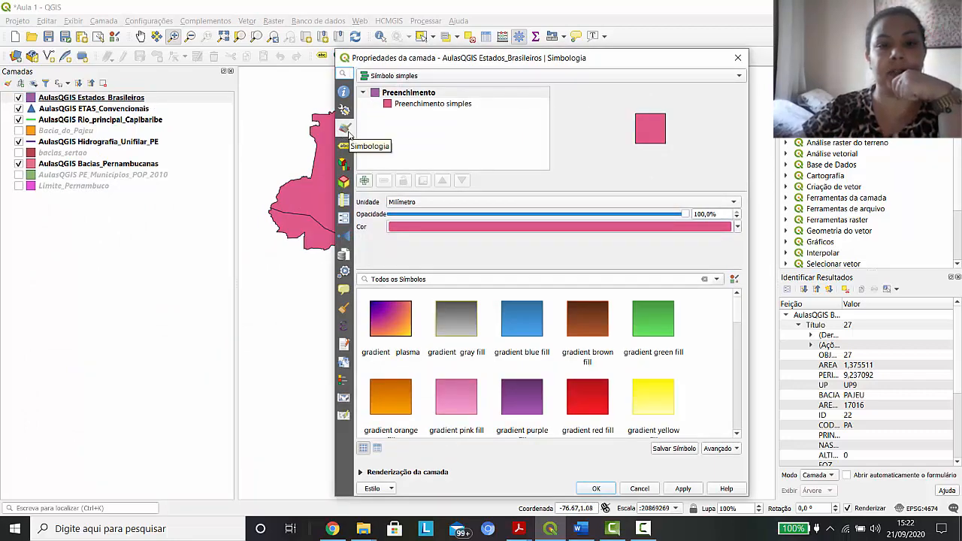
left_click(706, 78)
left_click(393, 89)
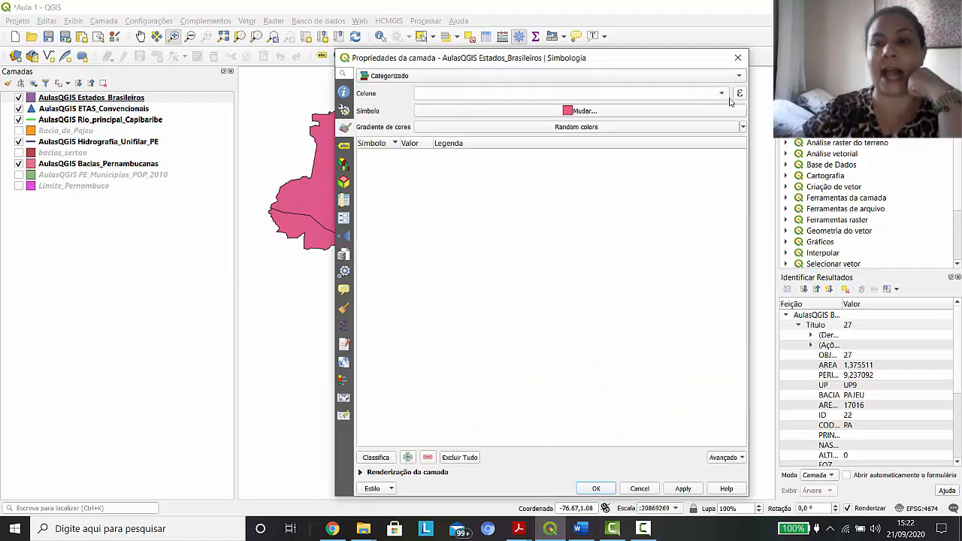
Set NOME as the category column with random colors, apply it without classifying, check the map and accept the layer properties
left_click(723, 94)
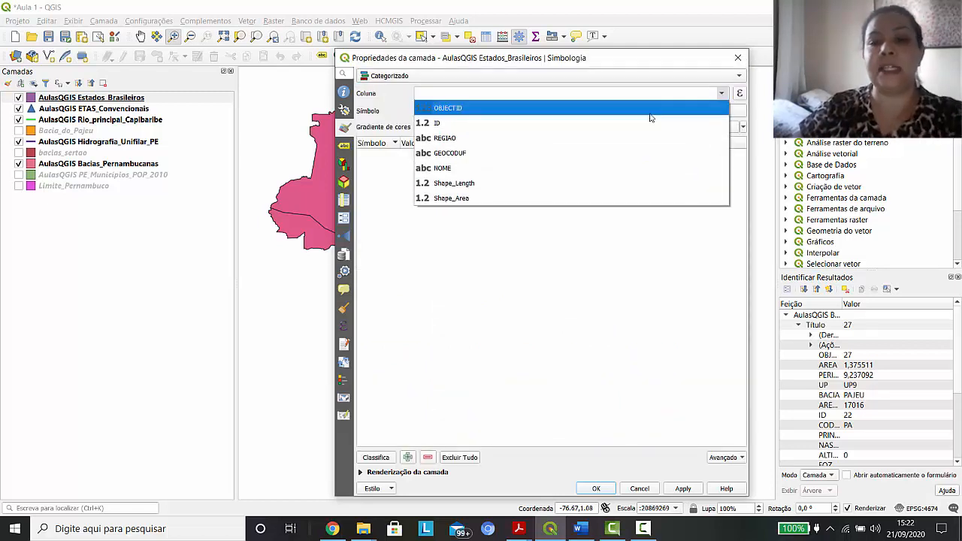
left_click(455, 168)
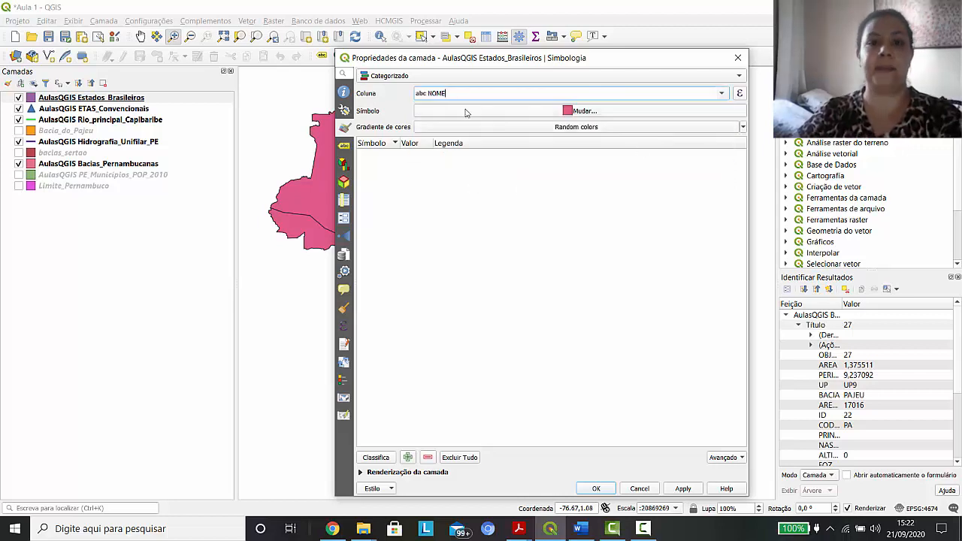
left_click(525, 130)
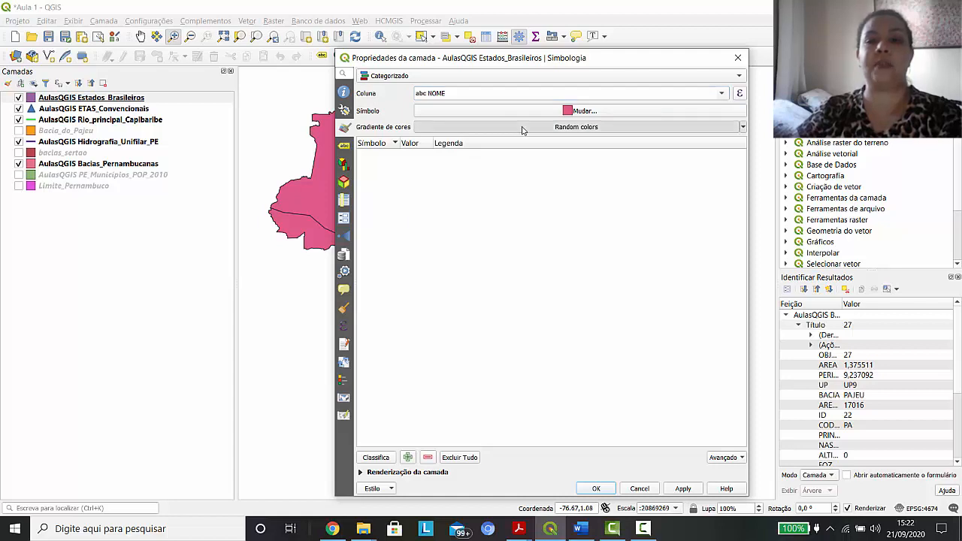
left_click(570, 129)
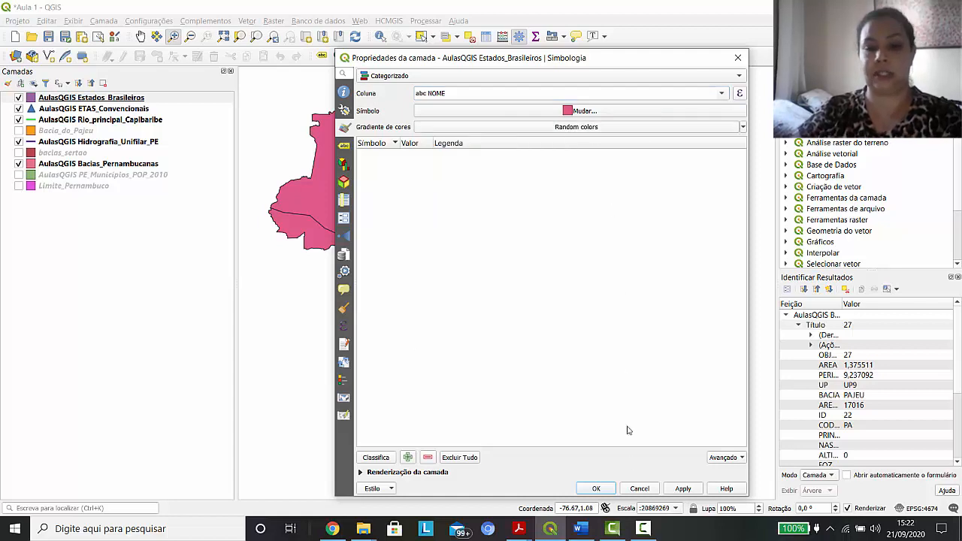
left_click(682, 490)
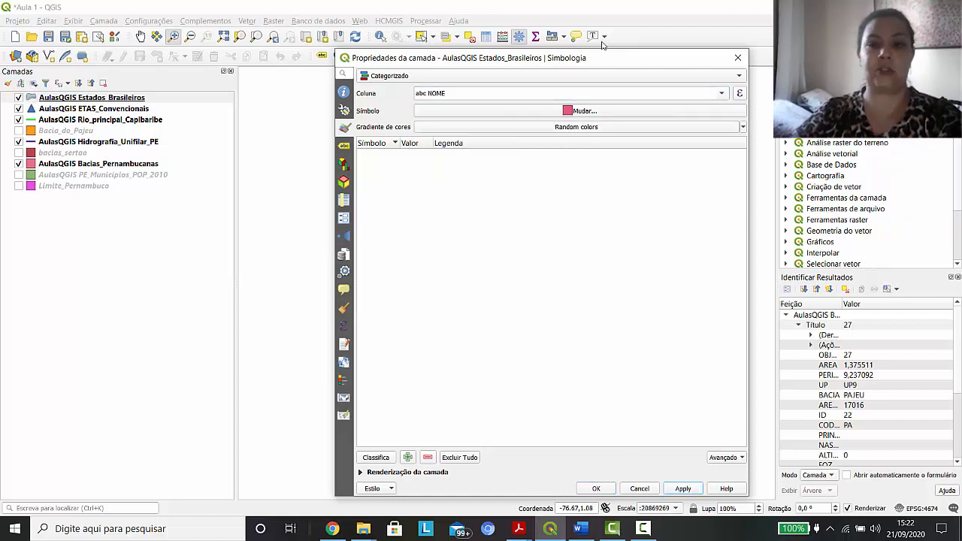
left_click_drag(609, 59, 481, 178)
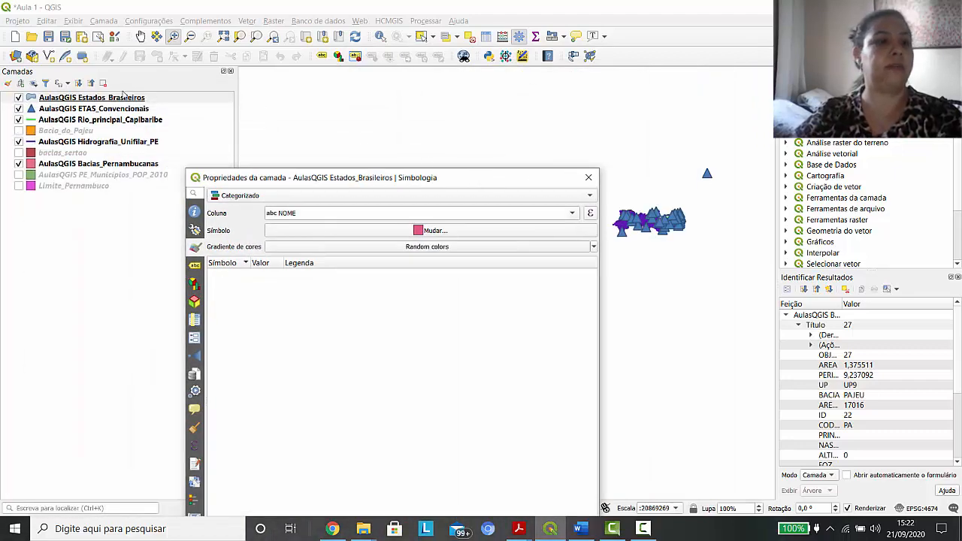
left_click(119, 100)
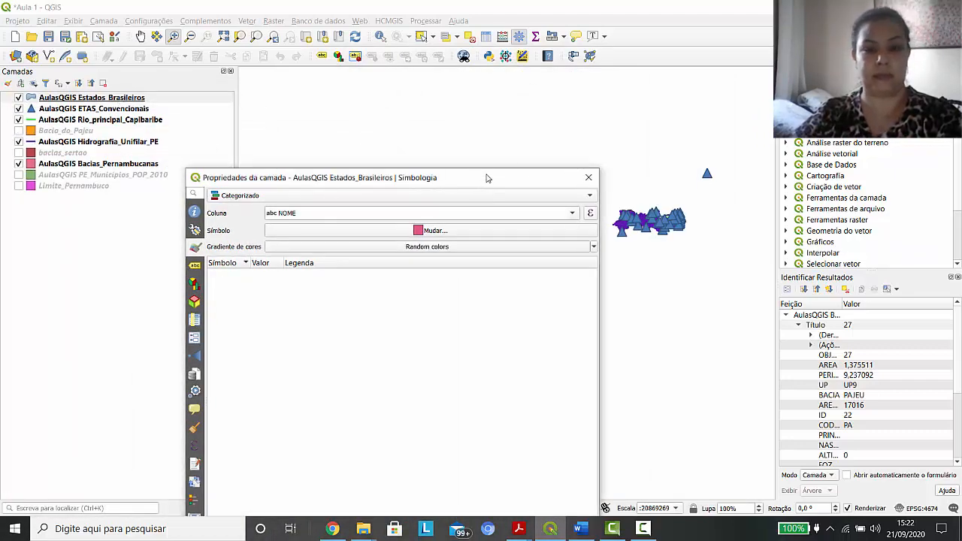
left_click_drag(488, 177, 638, 114)
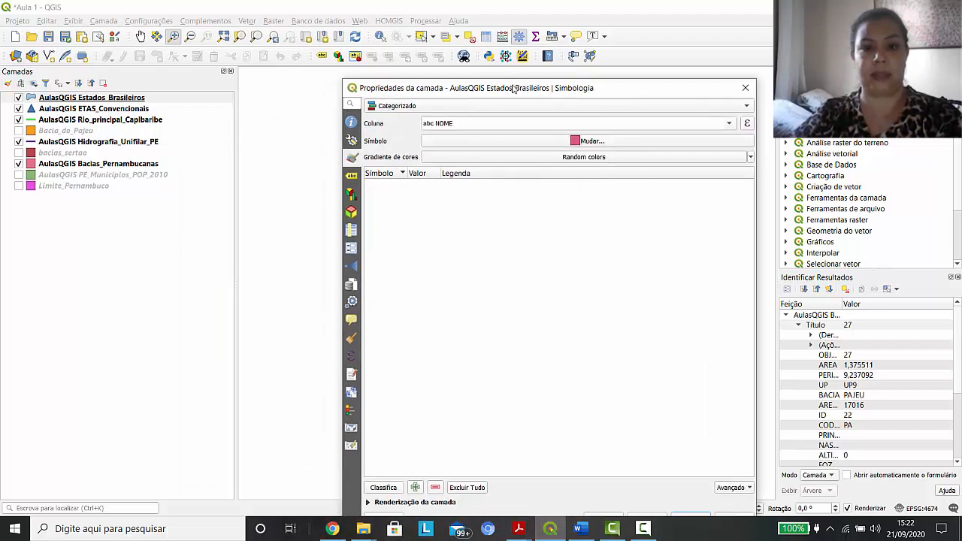
left_click_drag(515, 90, 523, 12)
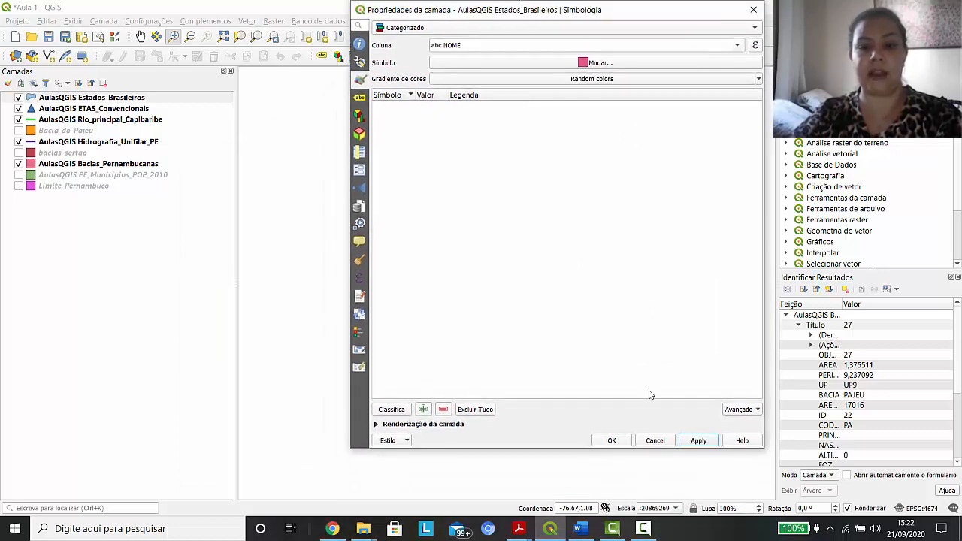
left_click(611, 440)
Reopen the Estados_Brasileiros symbology, set the category column to REGIAO and choose the Viridis color ramp
right_click(100, 98)
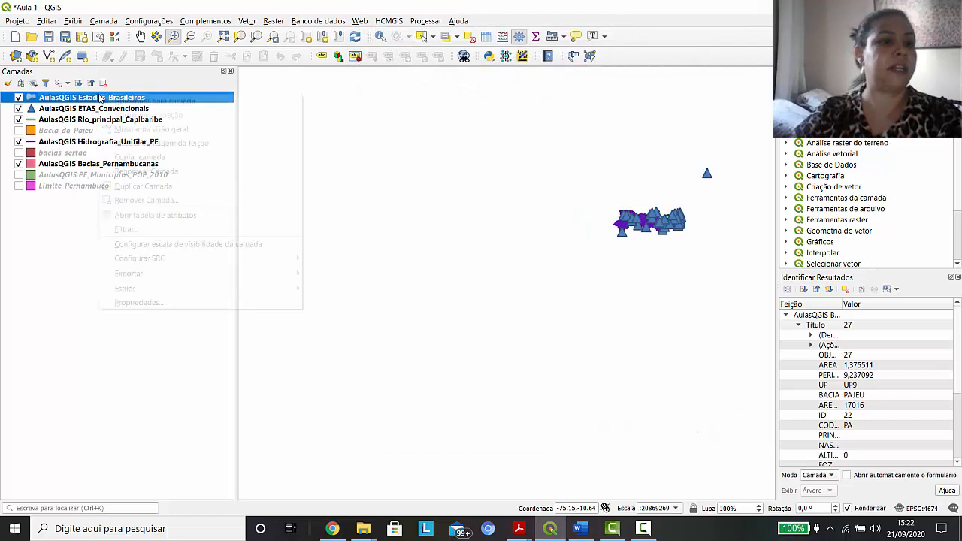
left_click(117, 103)
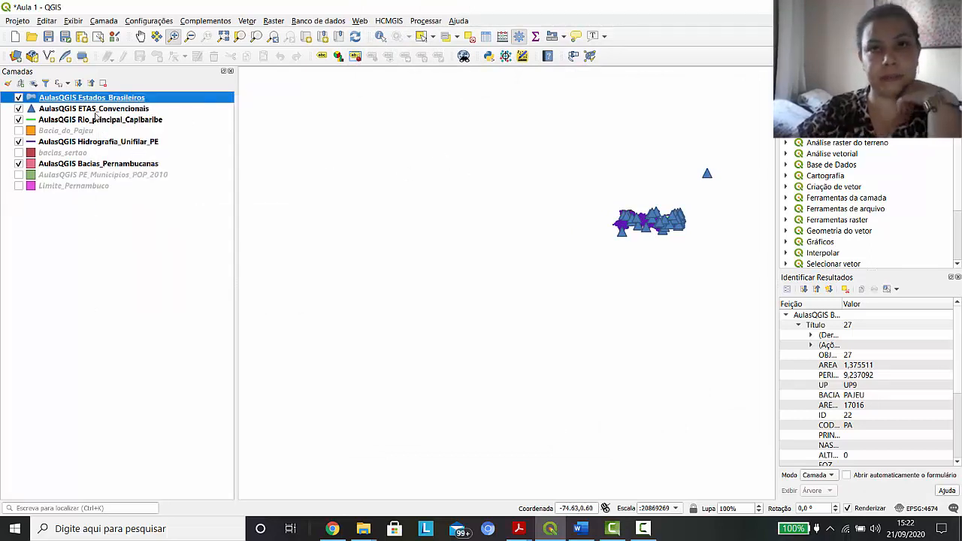
right_click(111, 97)
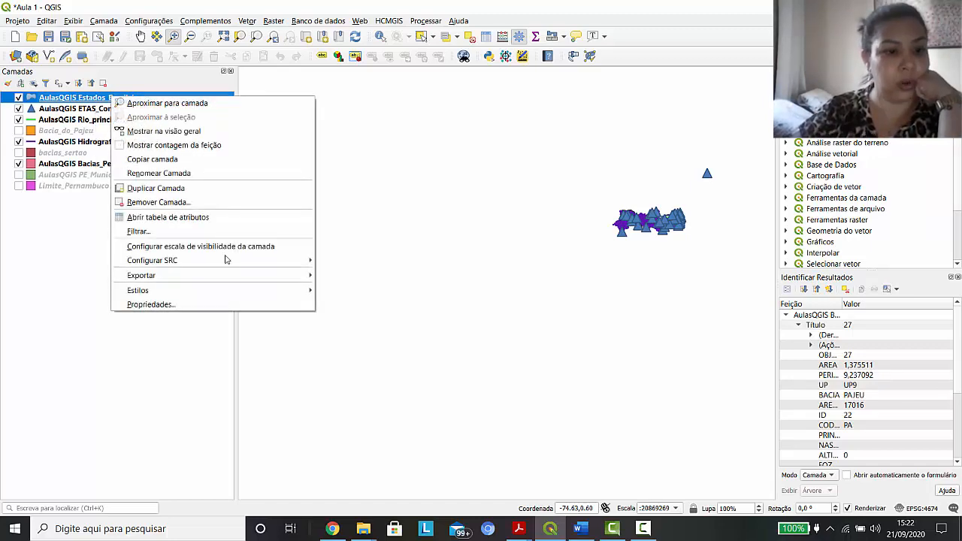
left_click(167, 304)
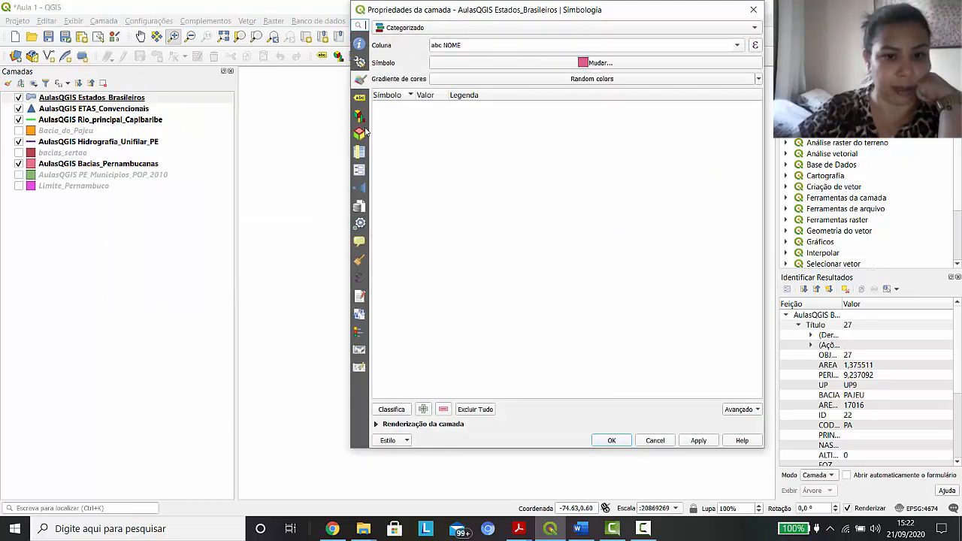
left_click(739, 45)
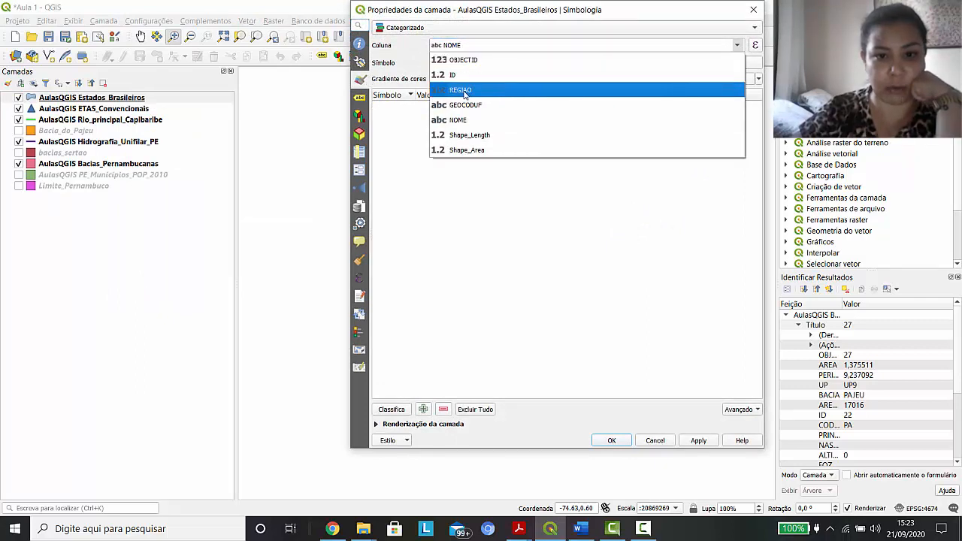
left_click(465, 91)
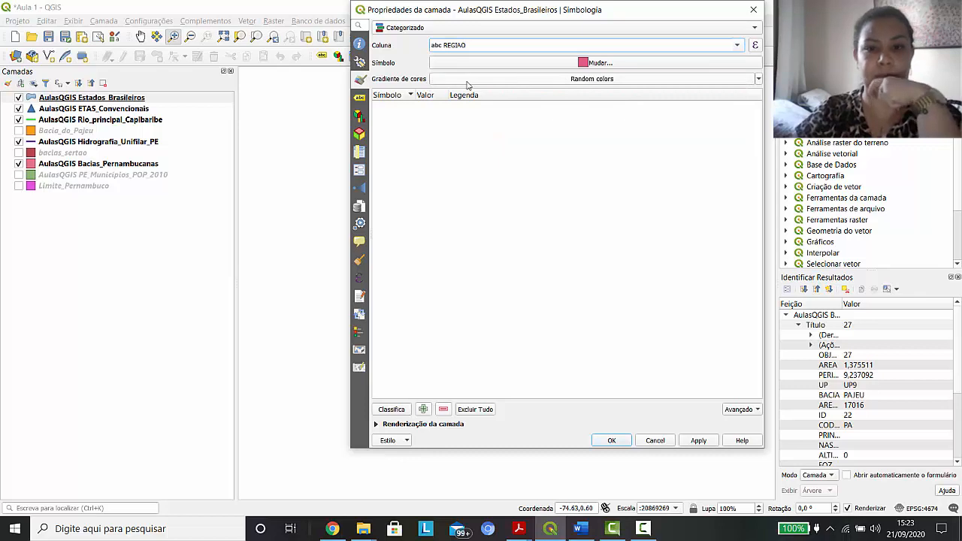
left_click(480, 83)
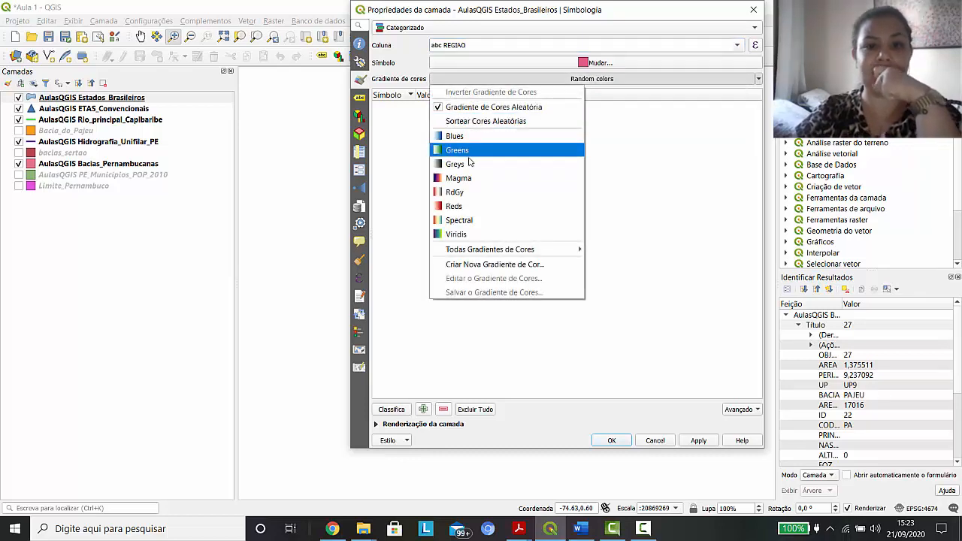
left_click(463, 235)
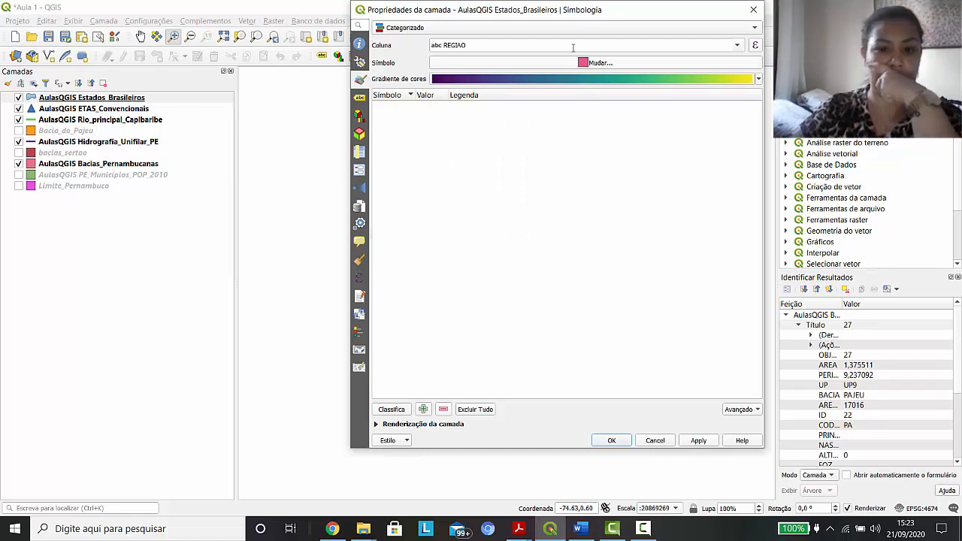
Add an empty category, then classify the layer by REGIAO and agree to delete the existing classes
left_click(424, 411)
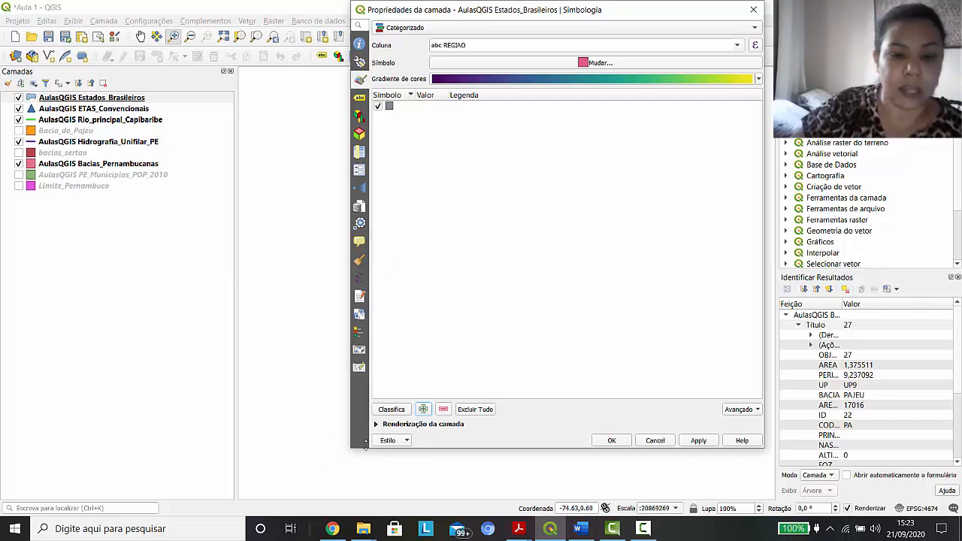
left_click(394, 411)
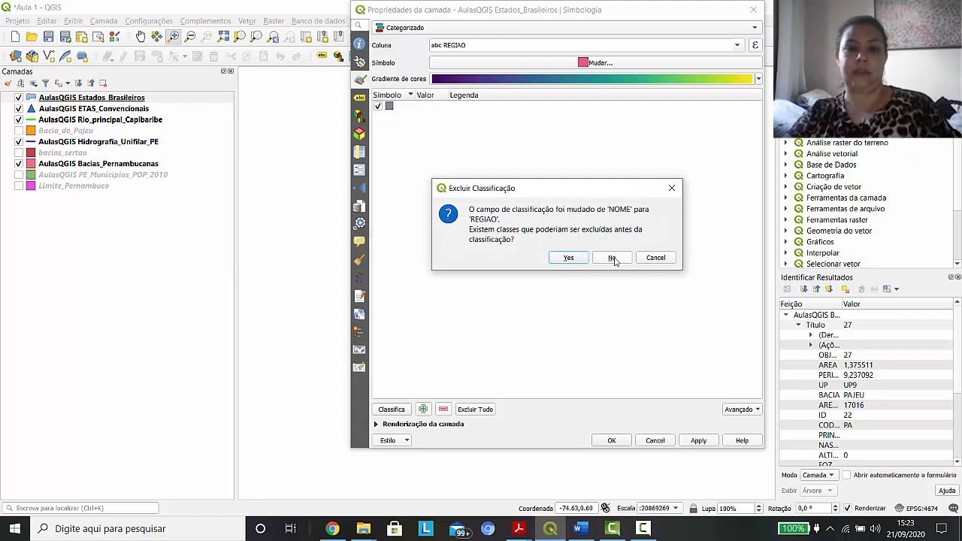
left_click(570, 259)
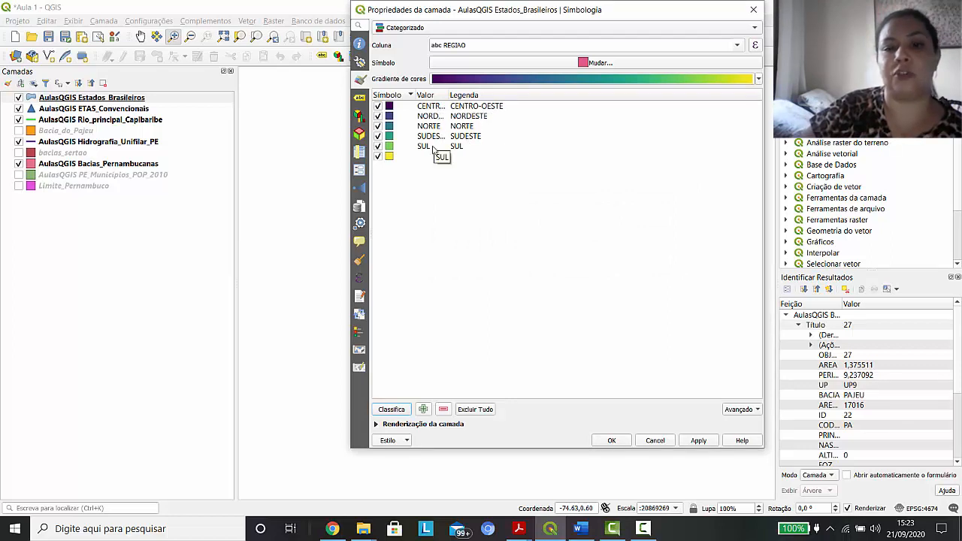
Classify Estados_Brasileiros by the NOME column, replacing the existing classes, and apply it to the map
left_click(738, 47)
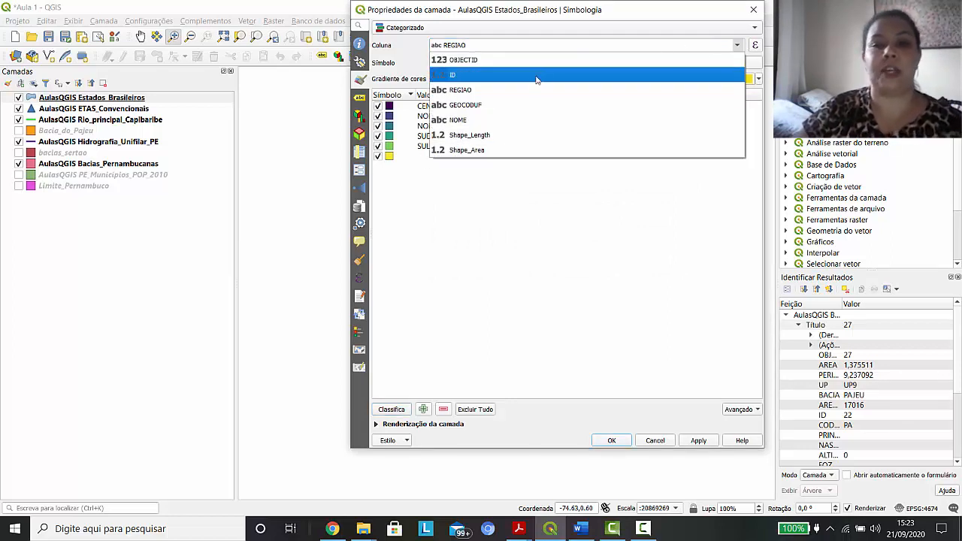
left_click(542, 120)
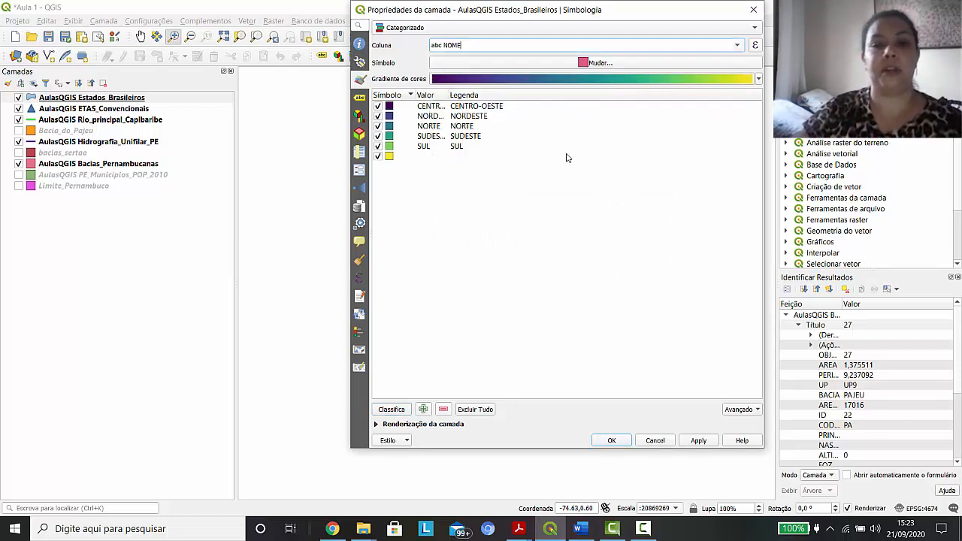
left_click(397, 410)
left_click(569, 258)
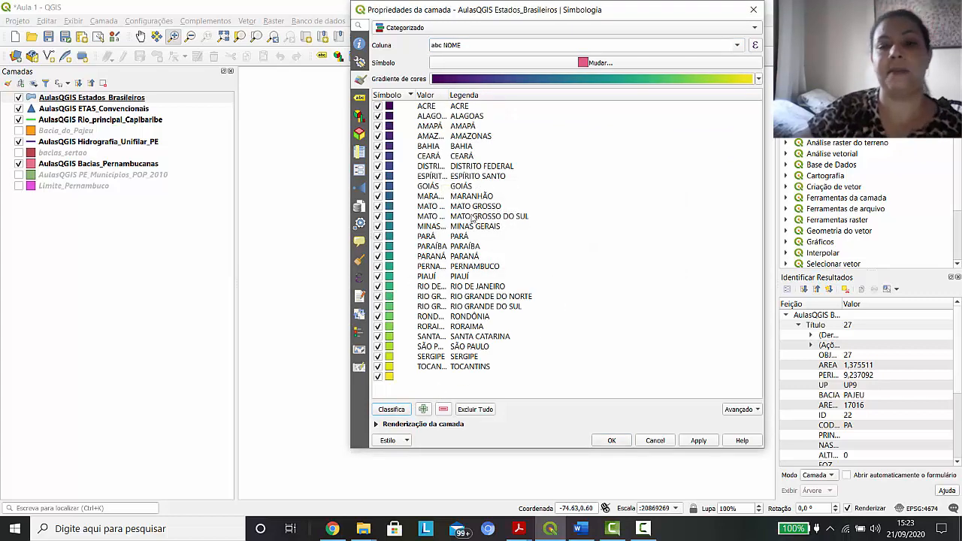
left_click(698, 442)
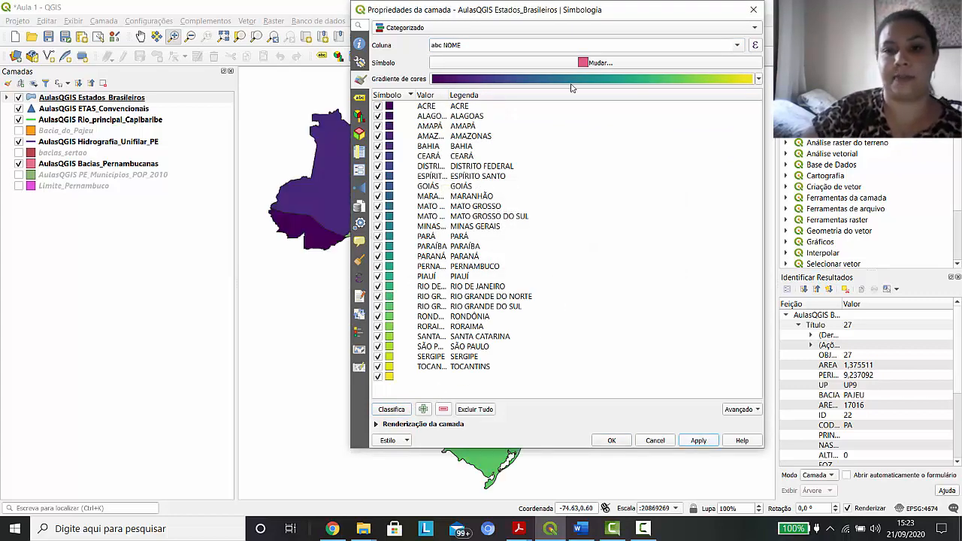
Reclassify Estados_Brasileiros by the REGIAO column, replacing the existing classes, then apply and accept the layer properties
left_click_drag(463, 16, 428, 34)
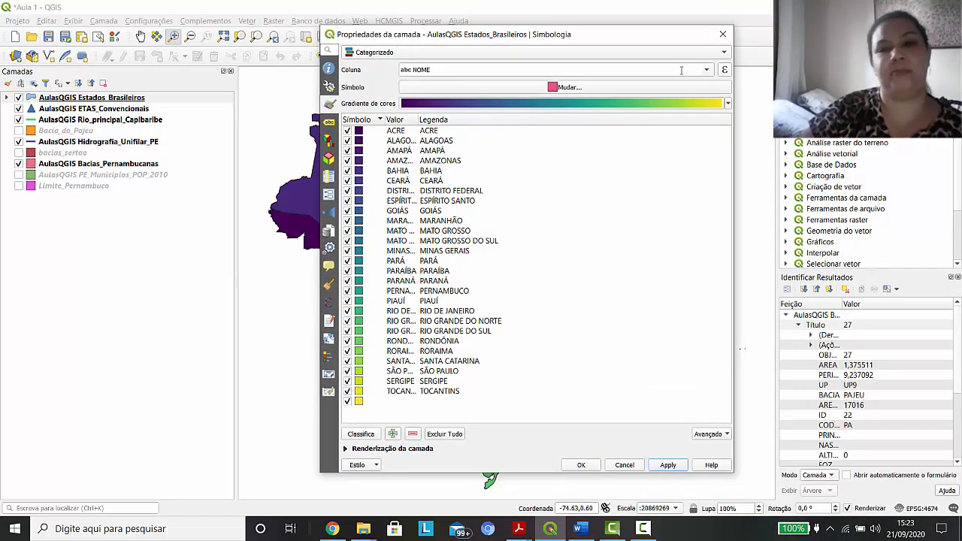
left_click(707, 70)
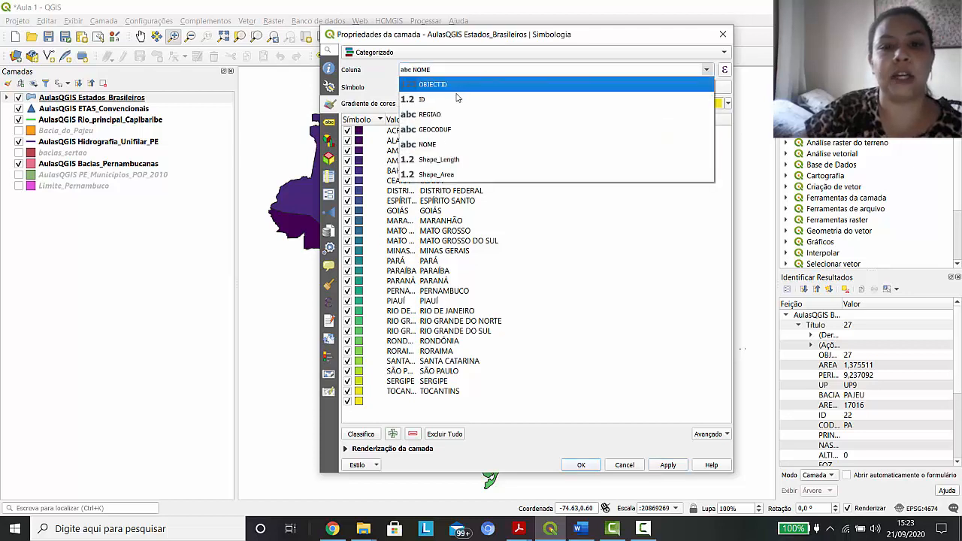
left_click(437, 115)
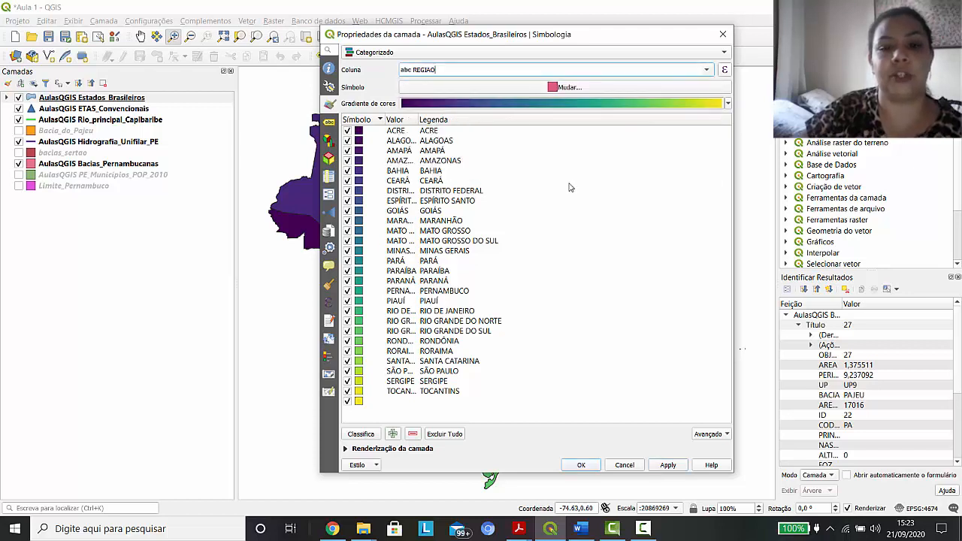
left_click(360, 434)
left_click(538, 283)
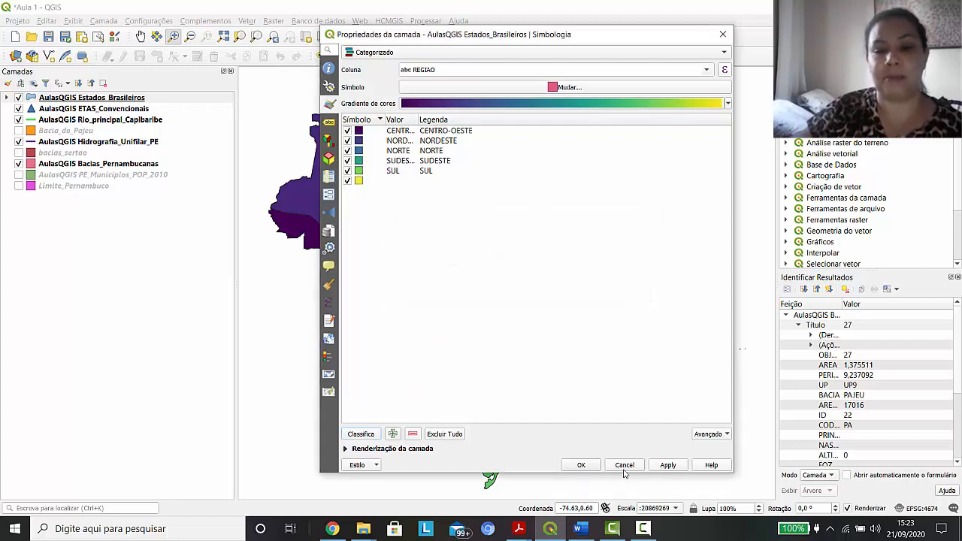
left_click(668, 465)
left_click(583, 467)
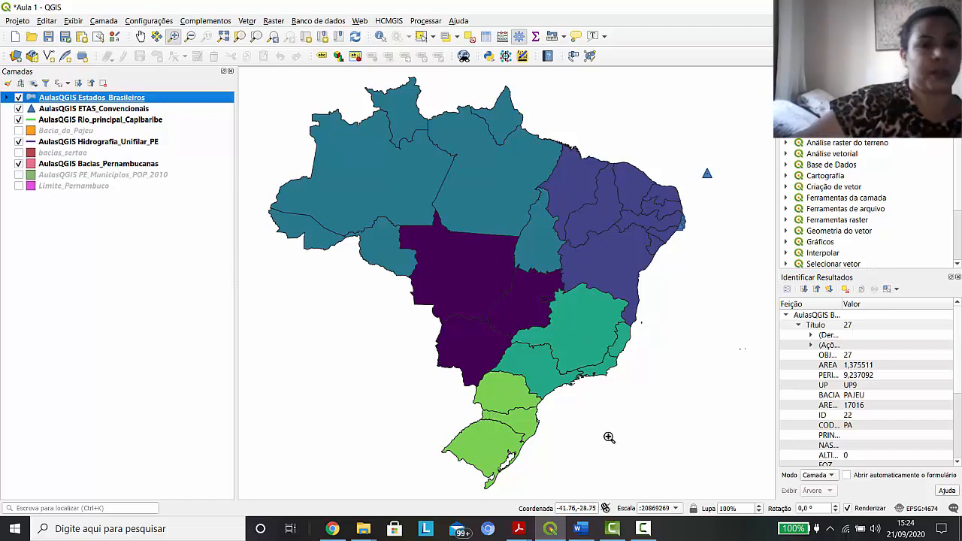
Reopen the Estados_Brasileiros symbology, review the available symbology types and leave without changes
double_click(30, 100)
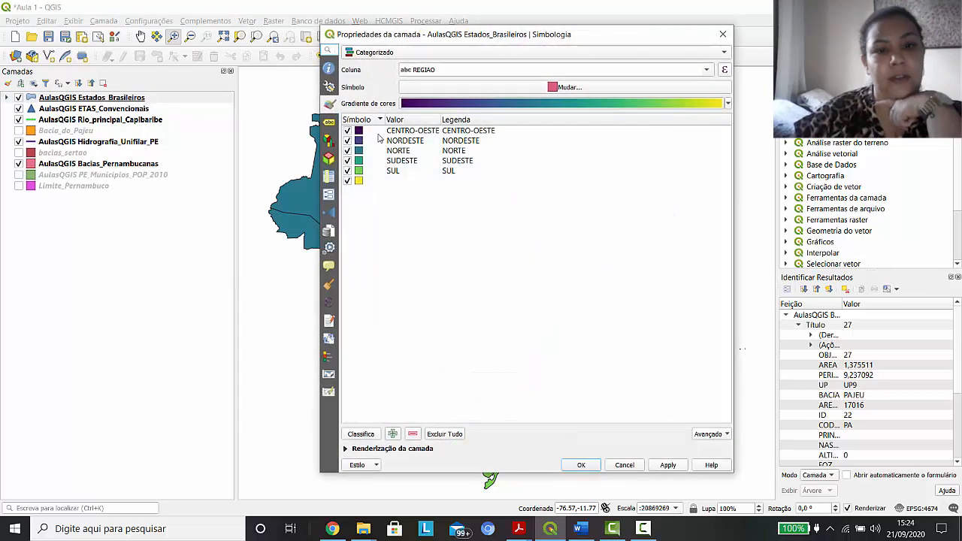
left_click(576, 56)
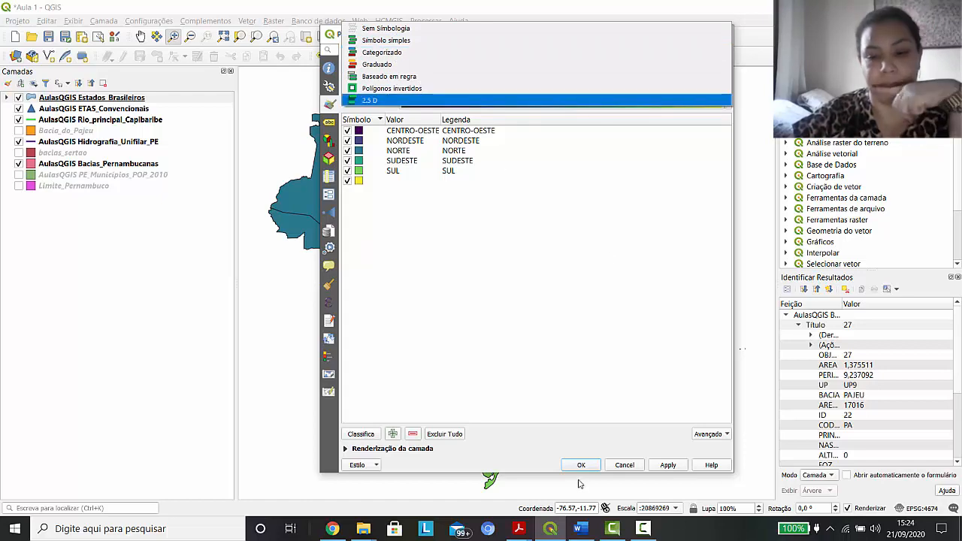
left_click(624, 466)
left_click(625, 466)
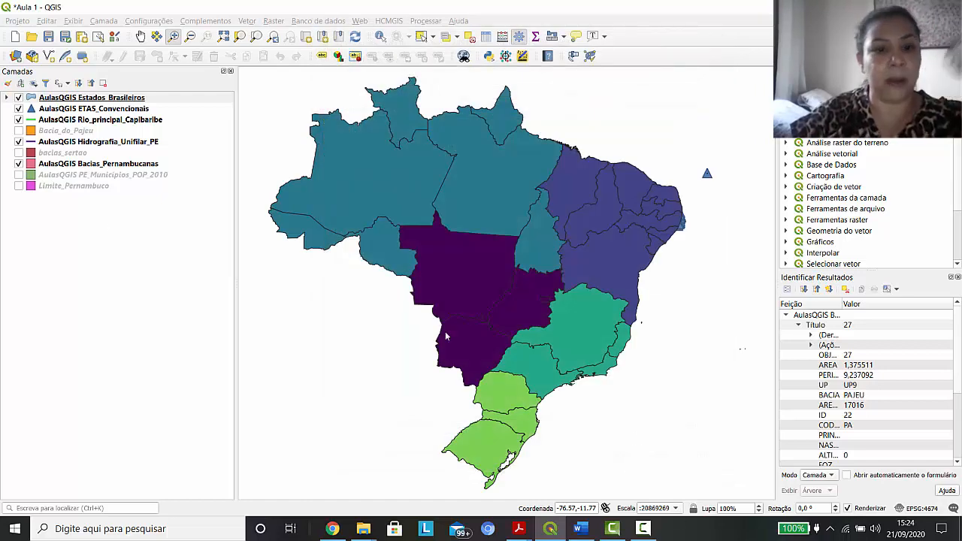
Hide the Estados_Brasileiros layer and examine the records in the ETAS_Convencionais attribute table
left_click(18, 98)
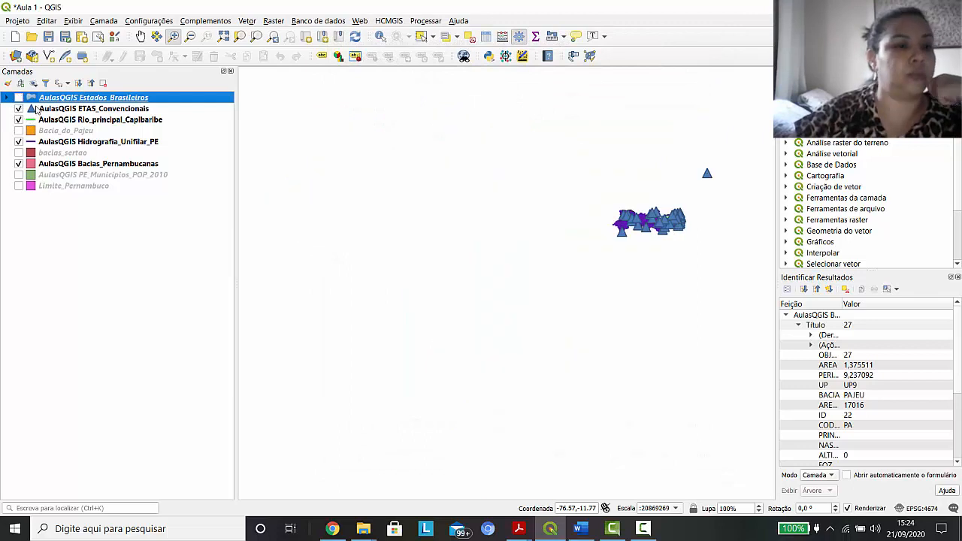
left_click(128, 111)
right_click(127, 111)
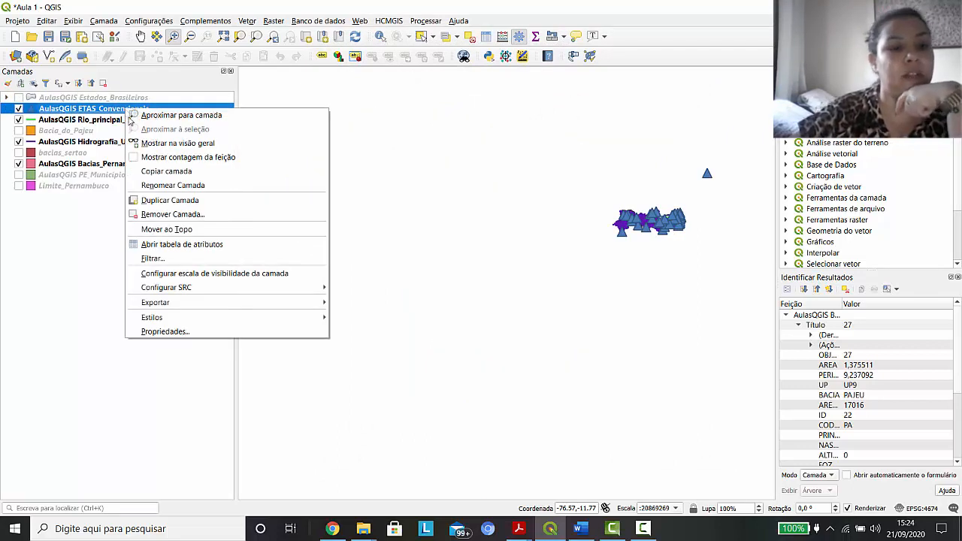
left_click(188, 248)
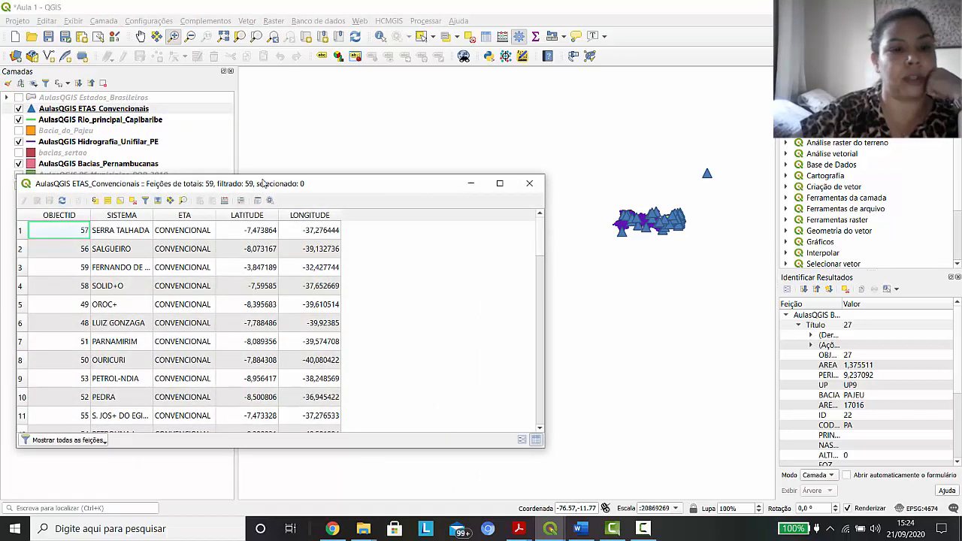
left_click_drag(269, 176, 346, 169)
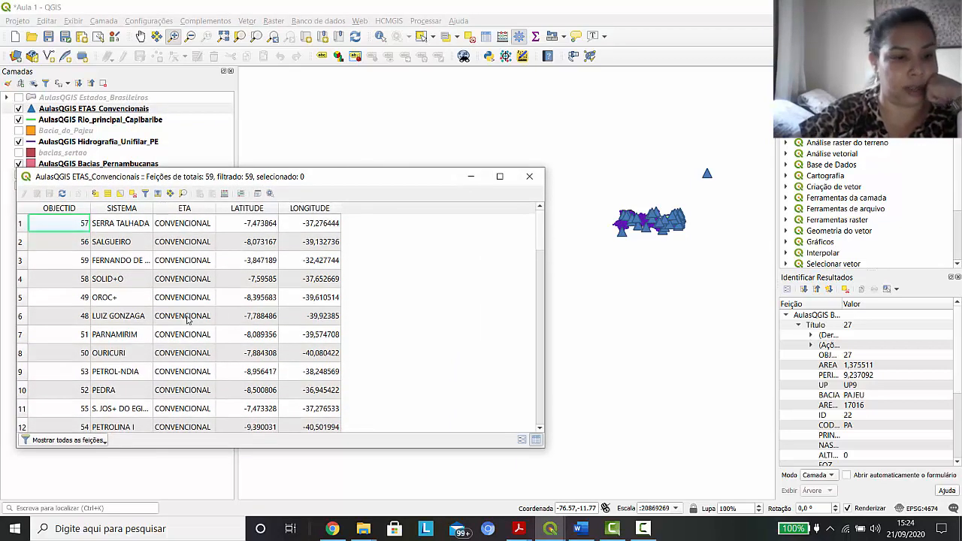
scroll(188, 319, "down", 4)
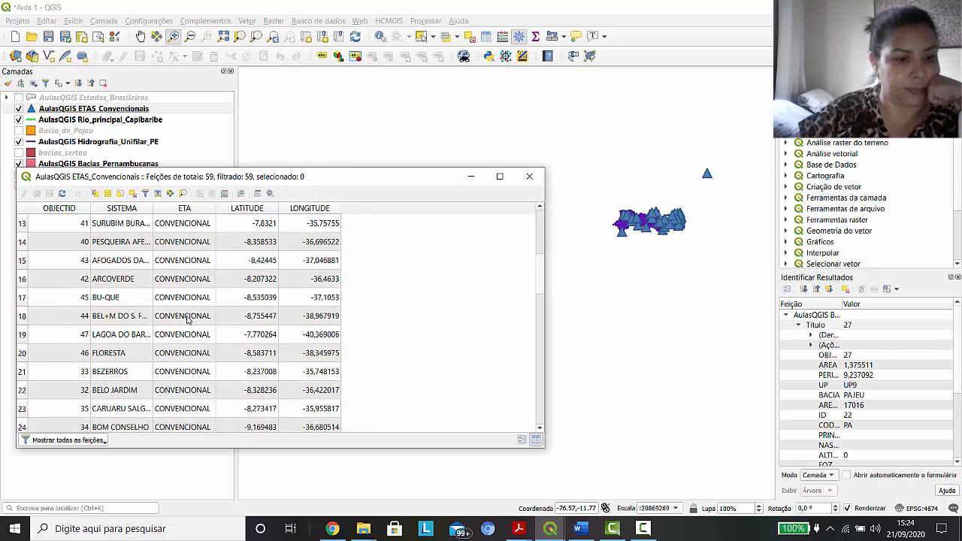
scroll(188, 321, "up", 1)
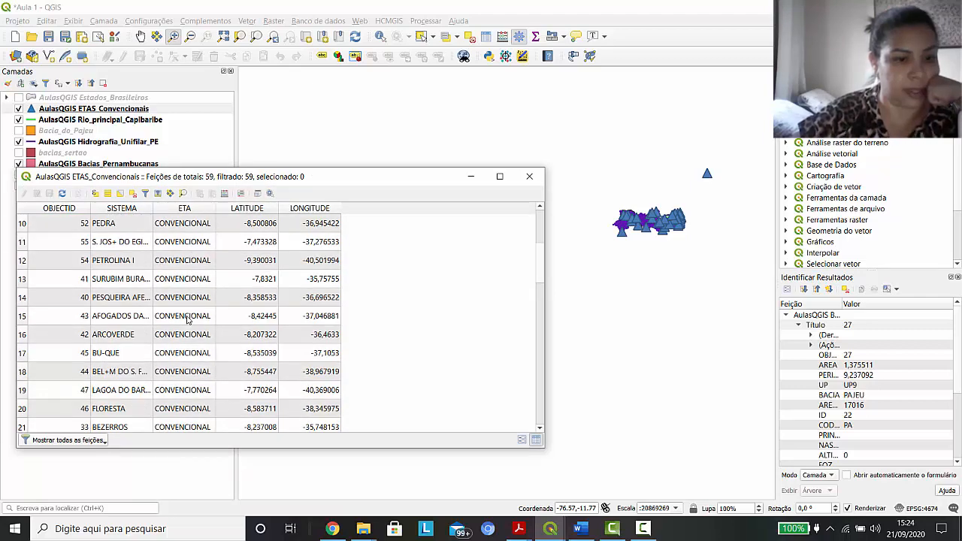
scroll(188, 320, "down", 10)
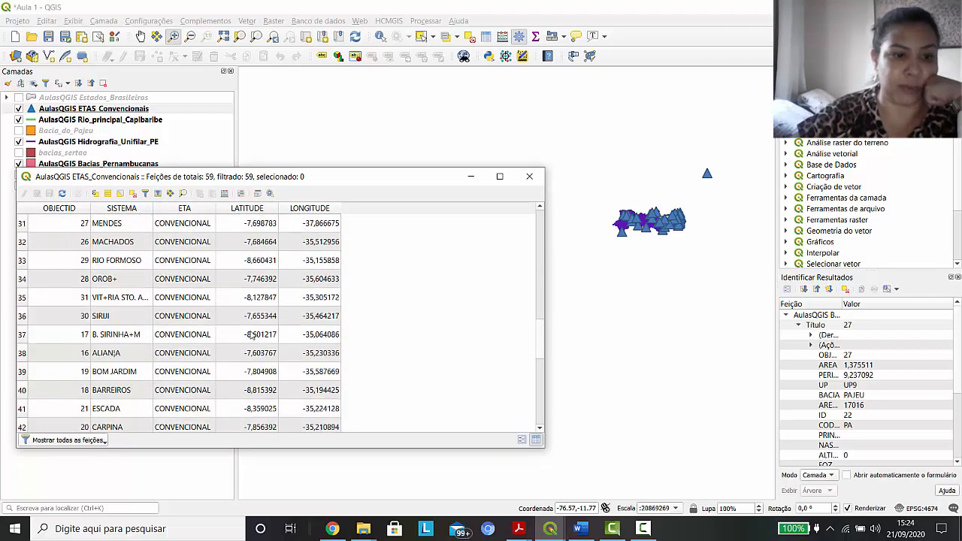
scroll(252, 337, "down", 1)
scroll(214, 364, "down", 2)
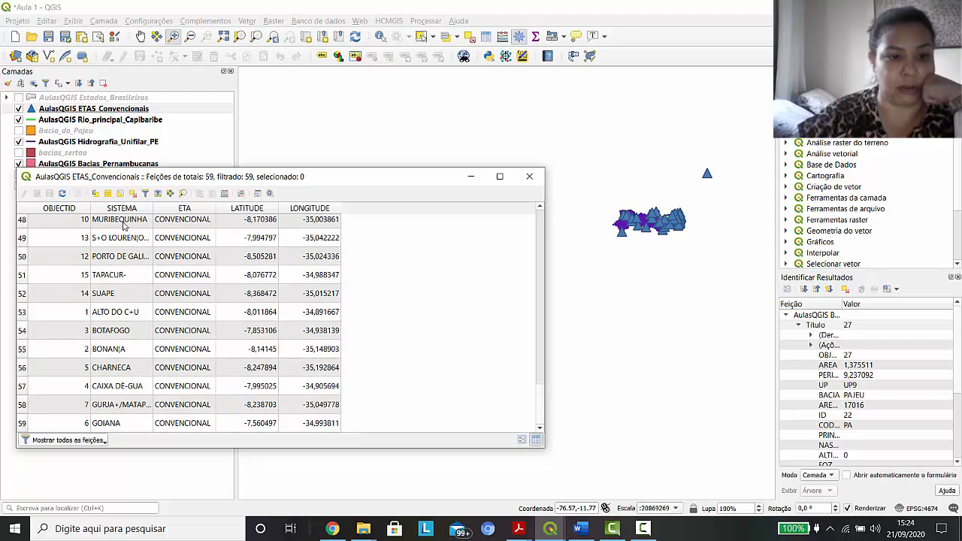
left_click(529, 176)
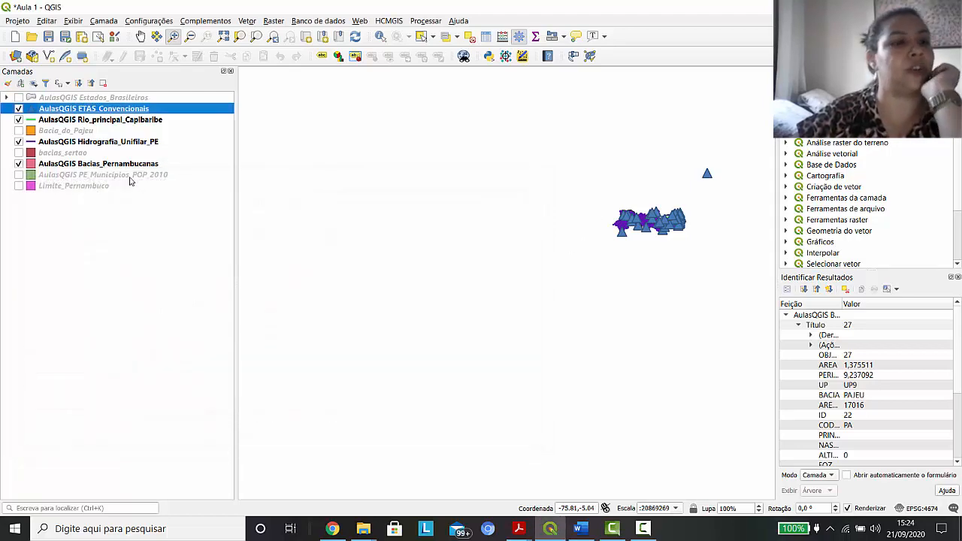
Examine all columns of the Bacias_Pernambucanas attribute table for fields suited to categorization, then close it
right_click(100, 165)
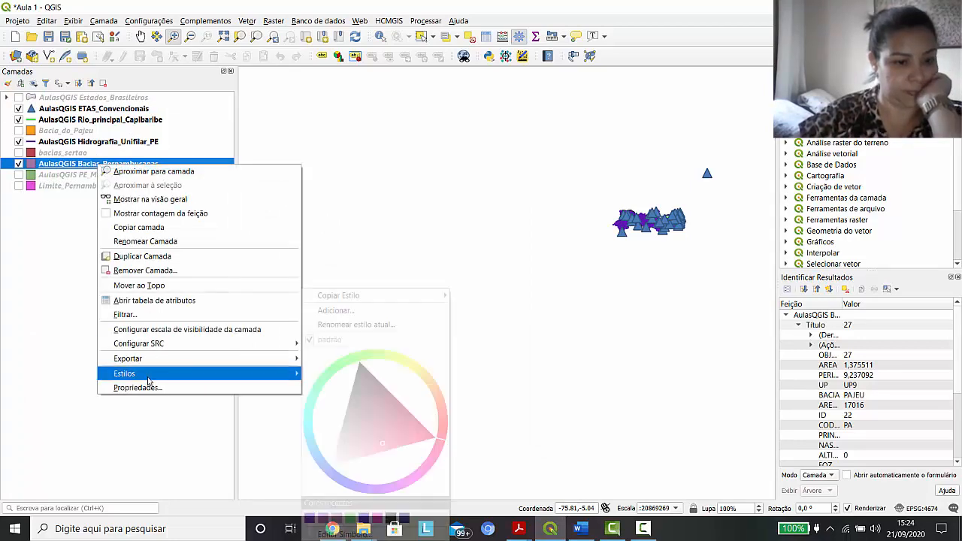
left_click(169, 300)
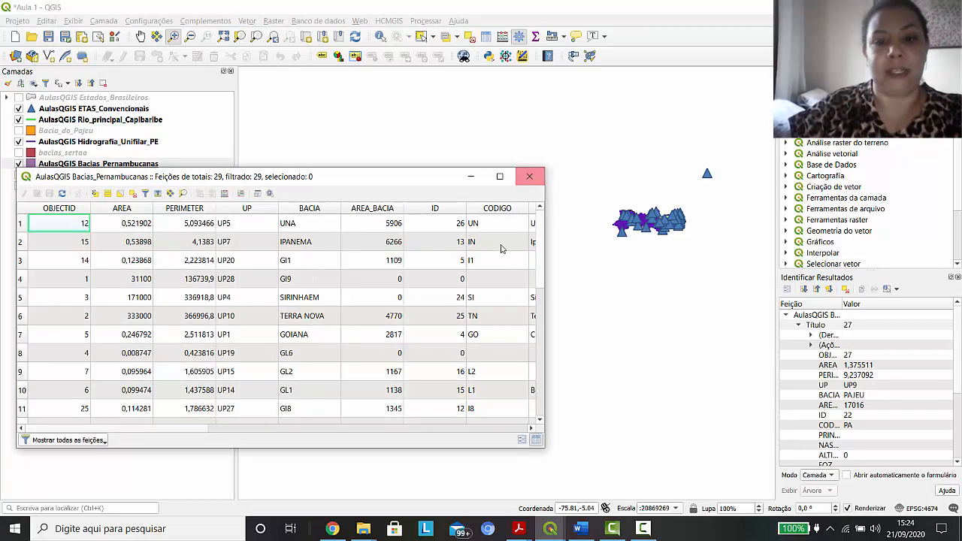
left_click_drag(191, 430, 391, 427)
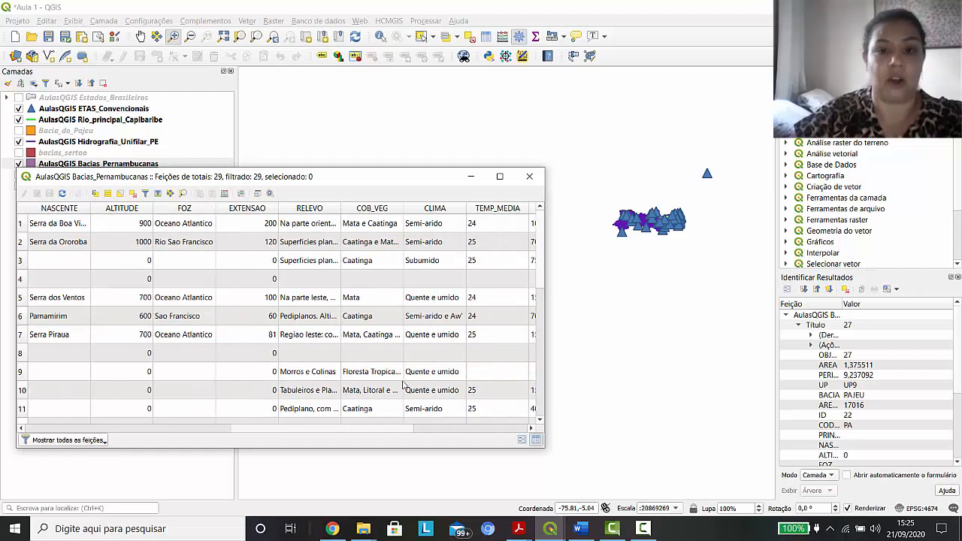
left_click(500, 176)
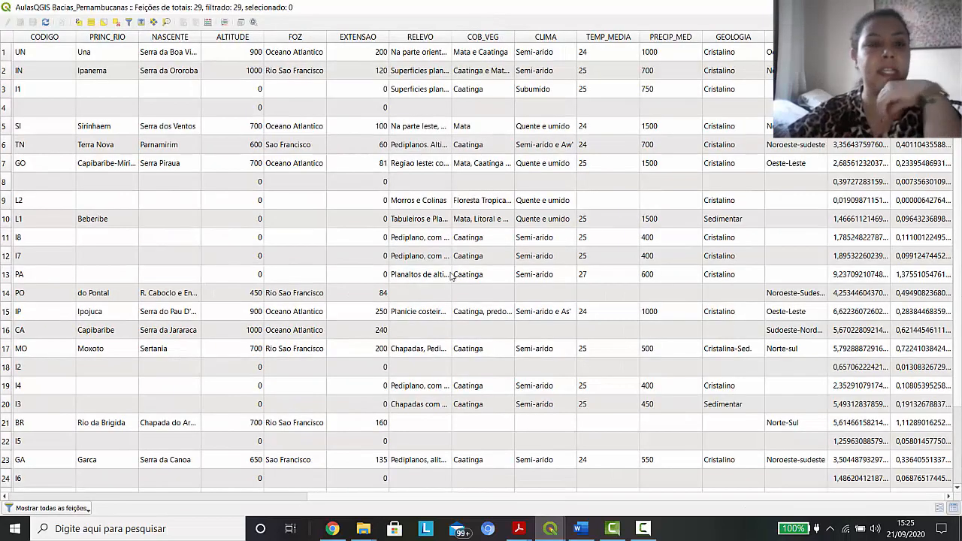
left_click(917, 7)
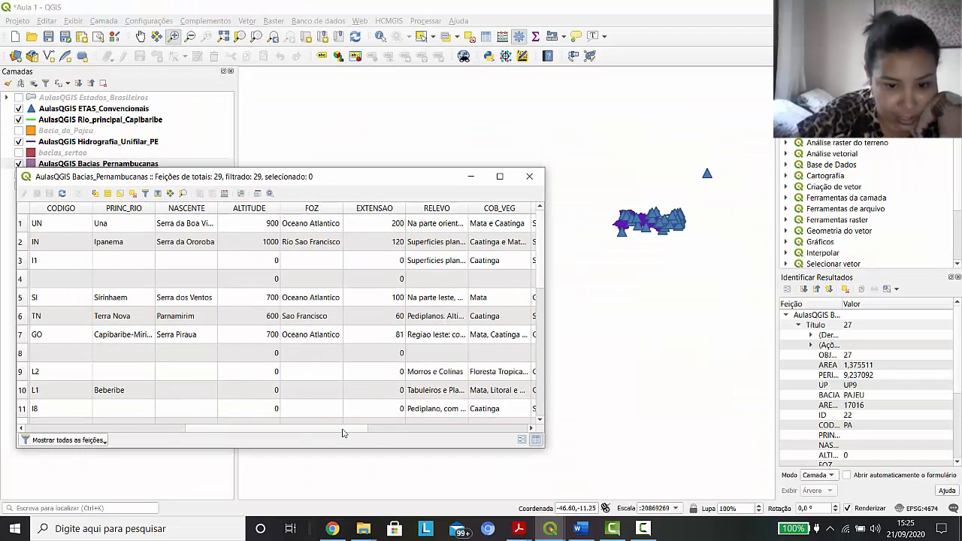
left_click_drag(345, 429, 197, 426)
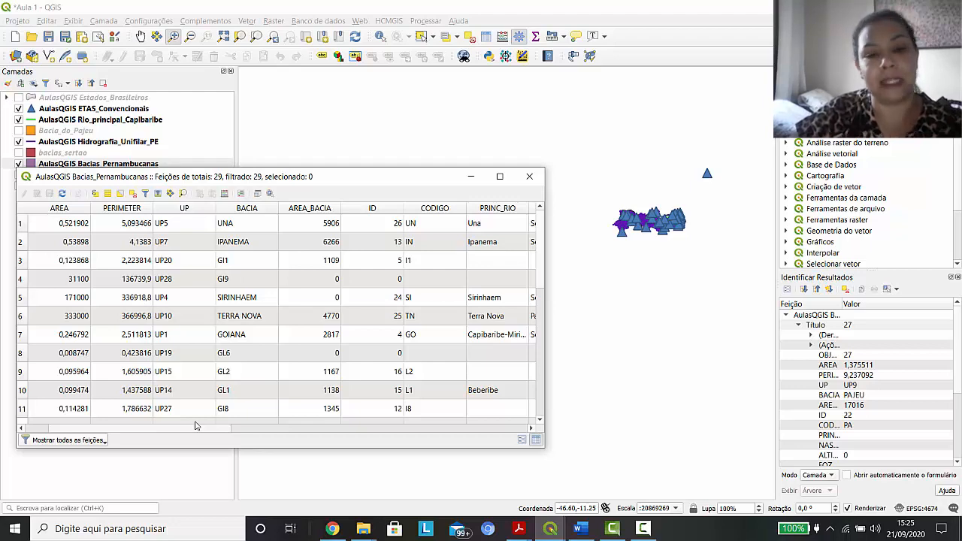
left_click_drag(195, 426, 487, 419)
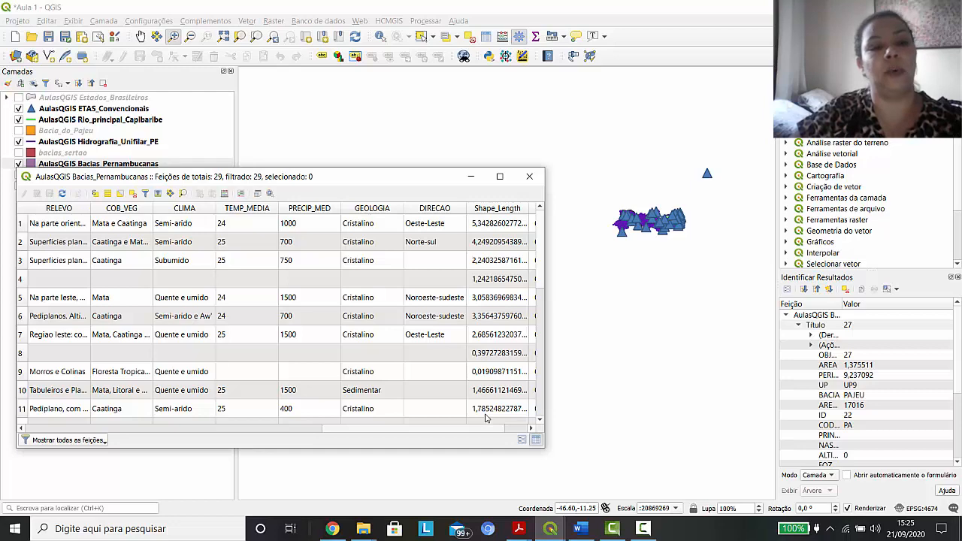
left_click(530, 178)
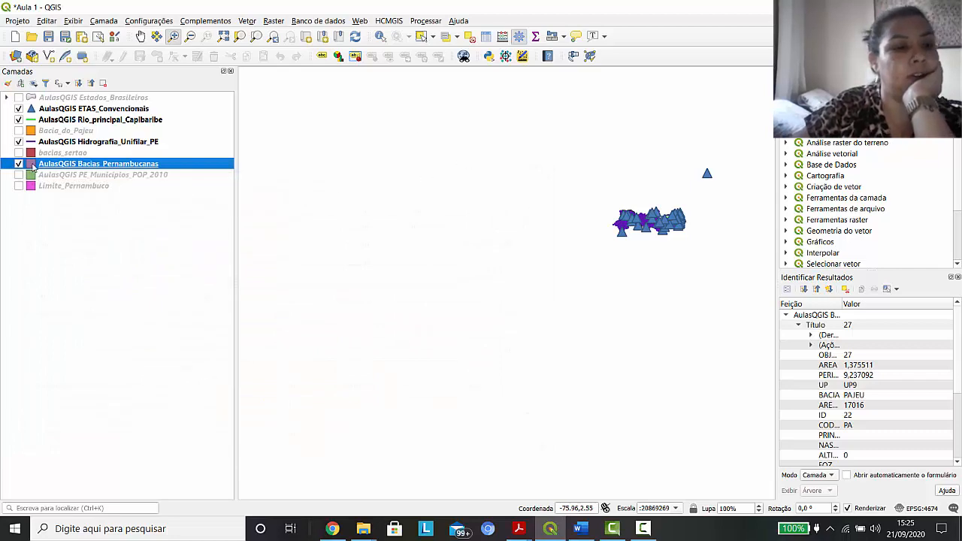
Set the Bacias_Pernambucanas symbology type to Categorizado and choose CLIMA as the category column
double_click(56, 166)
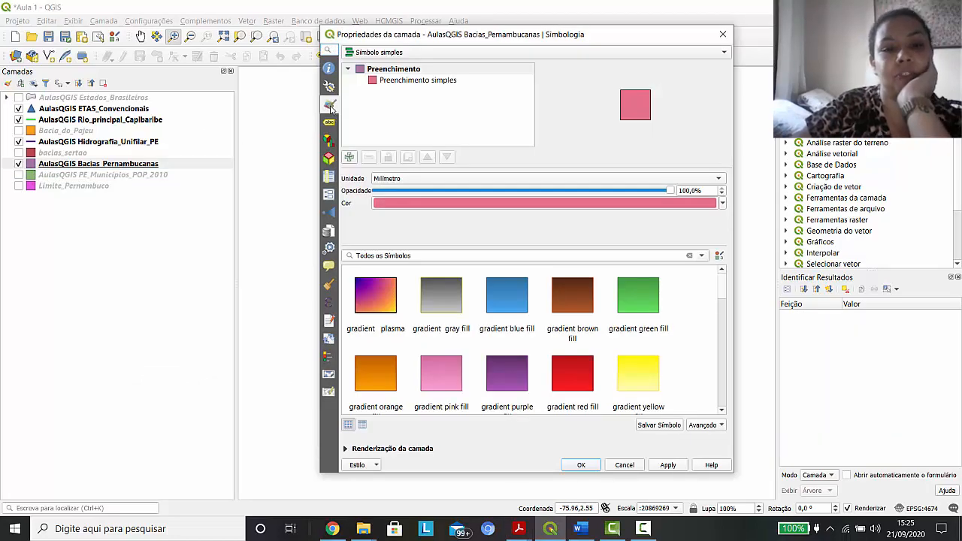
left_click(479, 54)
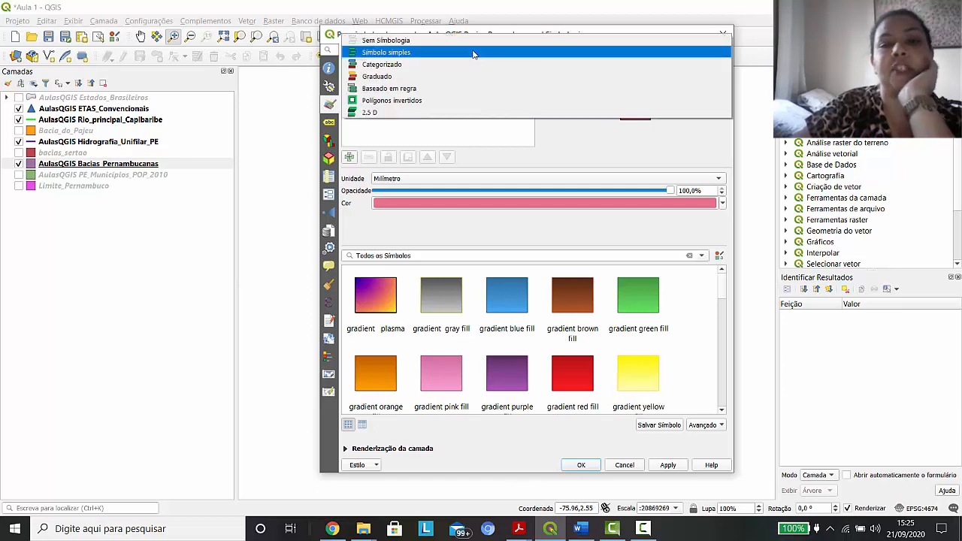
left_click(387, 66)
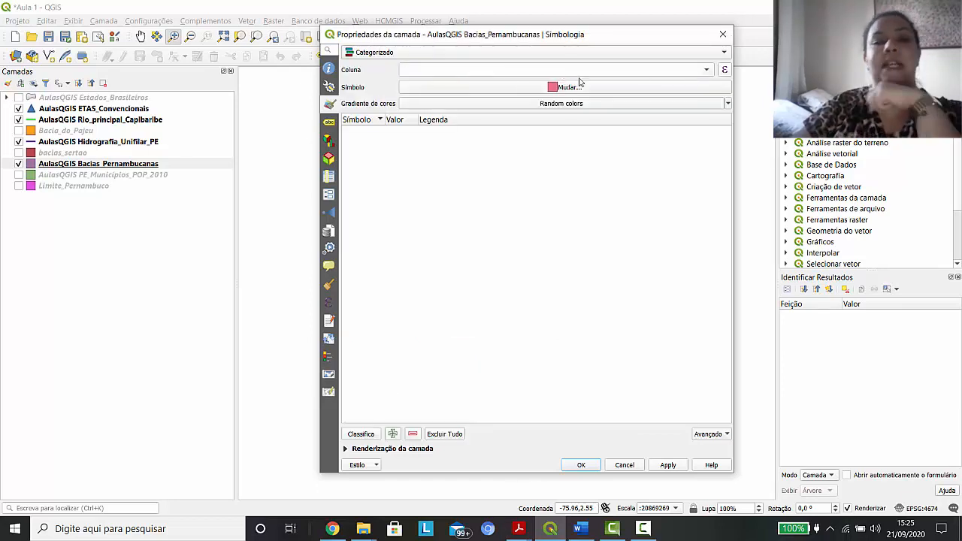
left_click(707, 69)
scroll(503, 173, "down", 2)
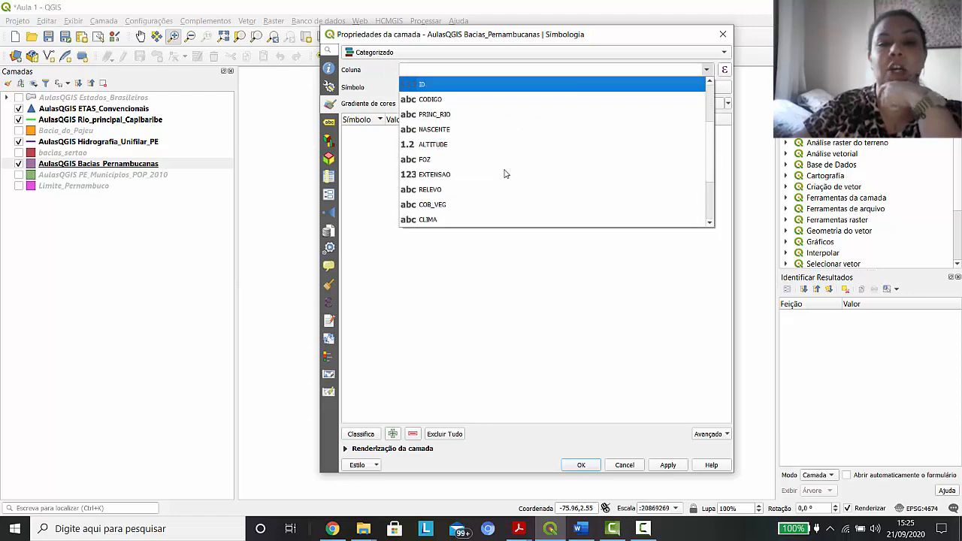
scroll(506, 174, "down", 2)
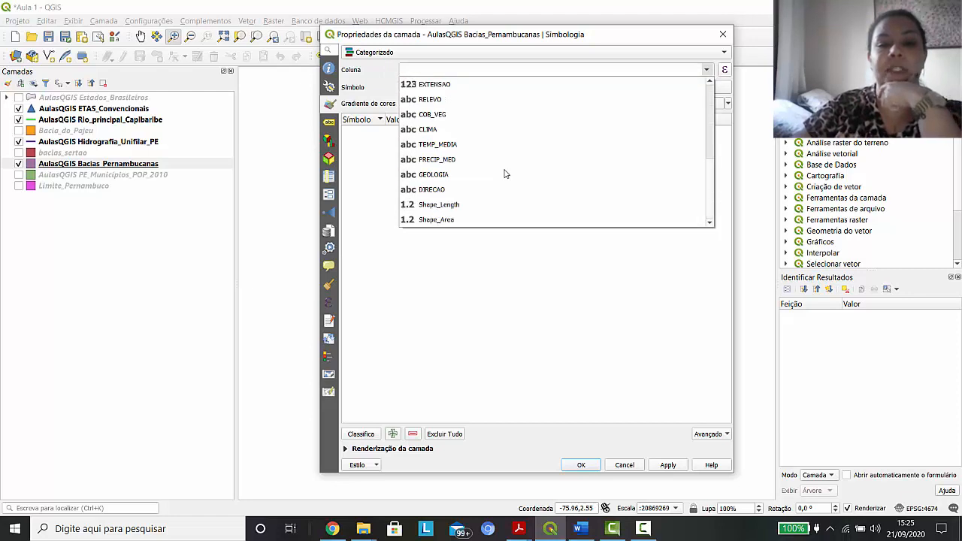
left_click(439, 133)
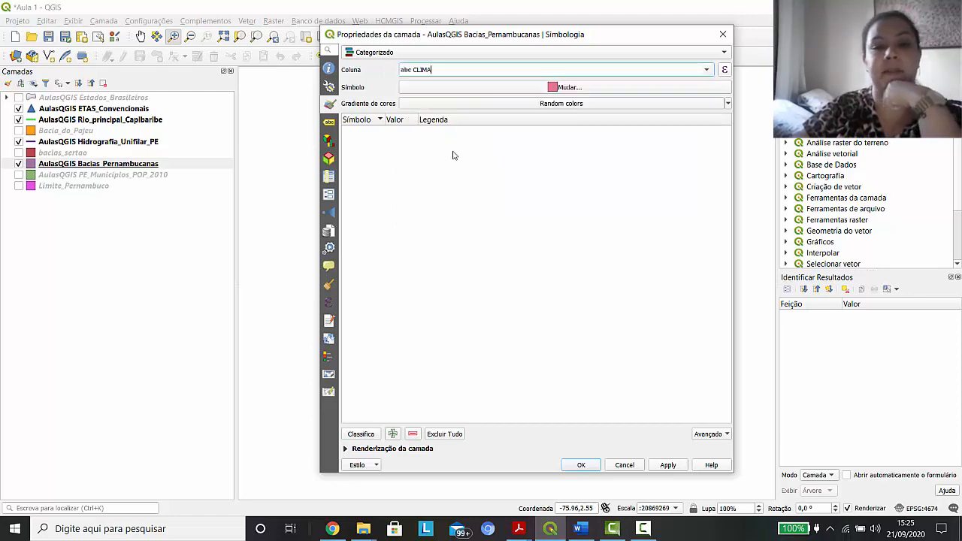
Classify Bacias_Pernambucanas by its CLIMA values with random colors and apply the categorized symbology
left_click(363, 437)
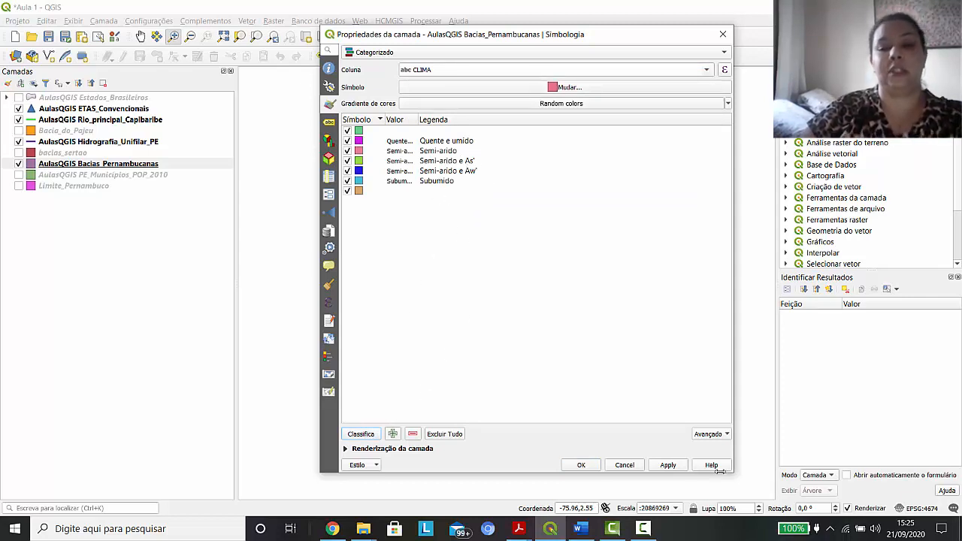
left_click(668, 465)
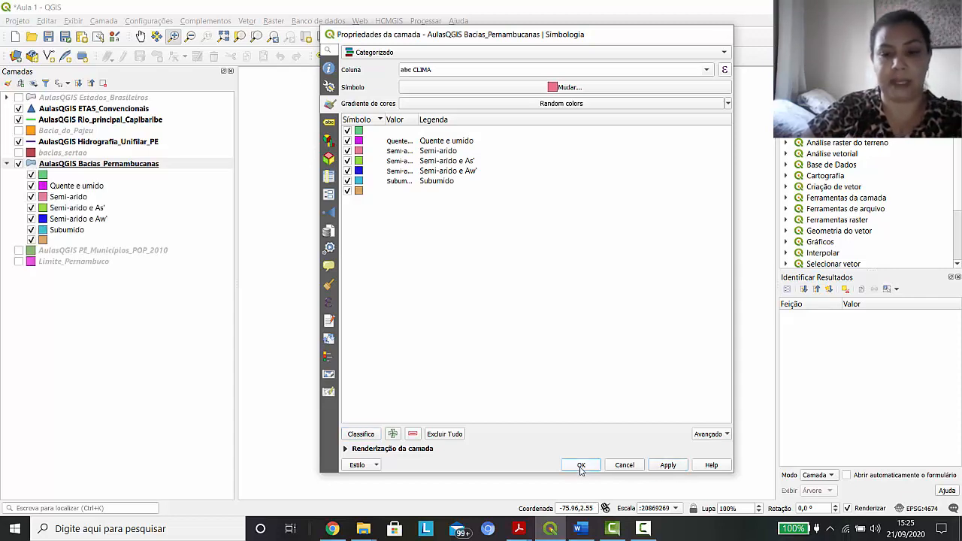
left_click(581, 466)
Zoom to the Bacias_Pernambucanas layer and hide the Hidrografia_Unifilar_PE, Rio_principal_Capibaribe and ETAS_Convencionais layers
right_click(86, 166)
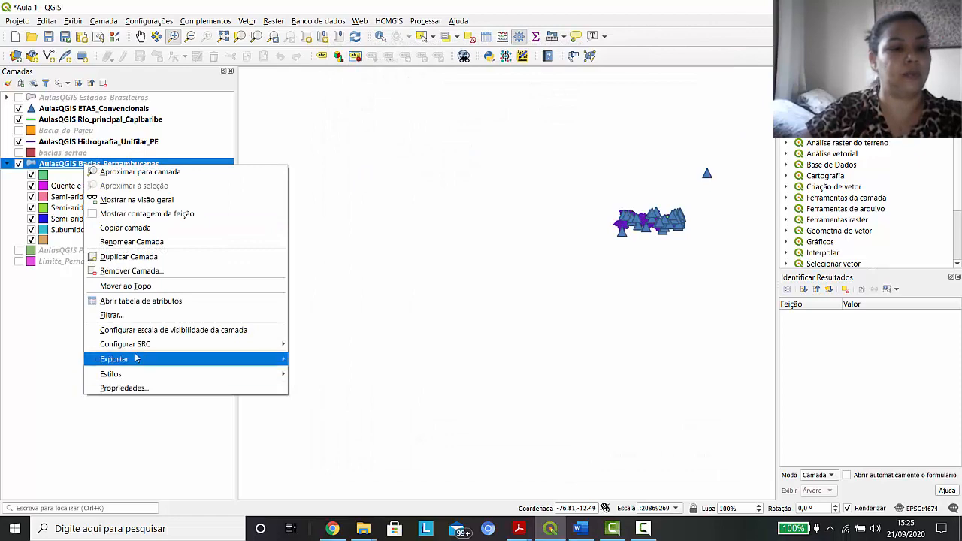
left_click(170, 174)
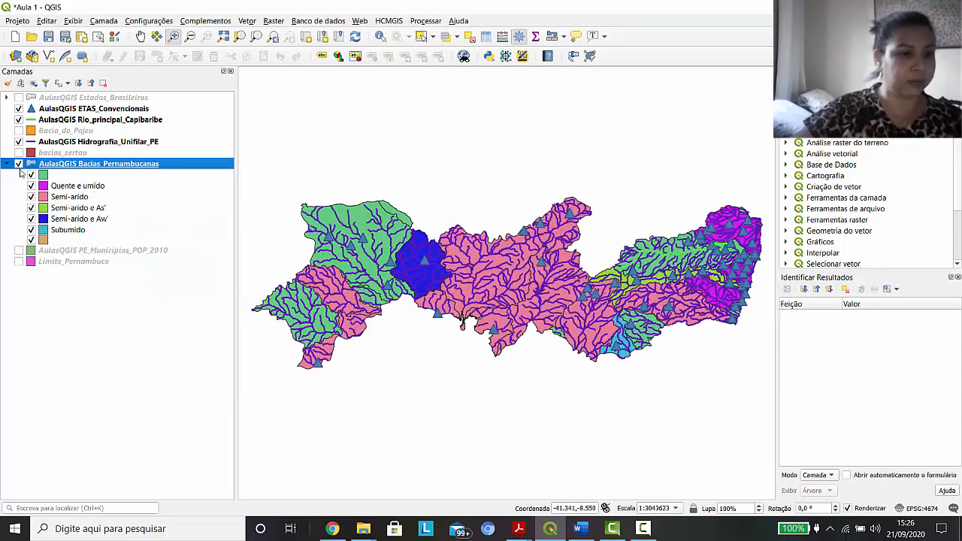
left_click(19, 141)
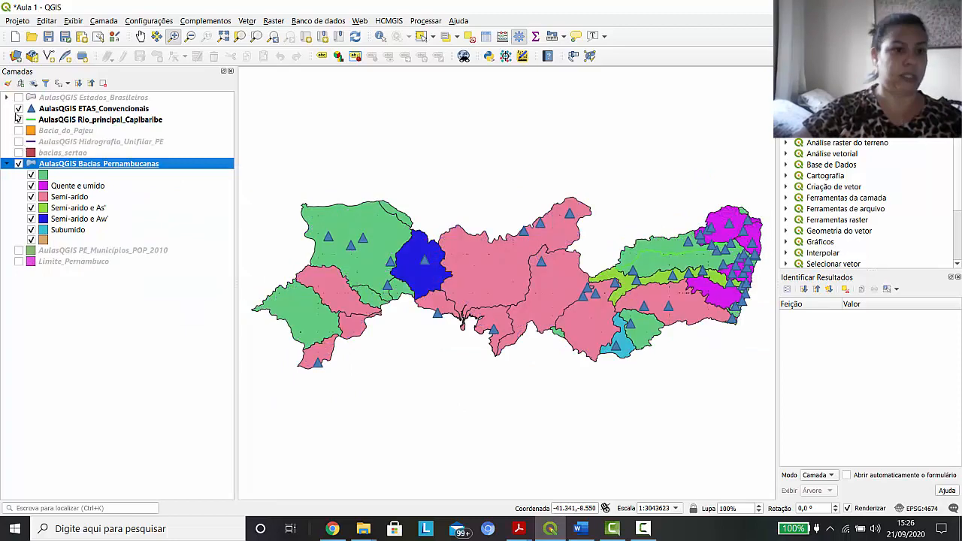
left_click(18, 119)
left_click(18, 108)
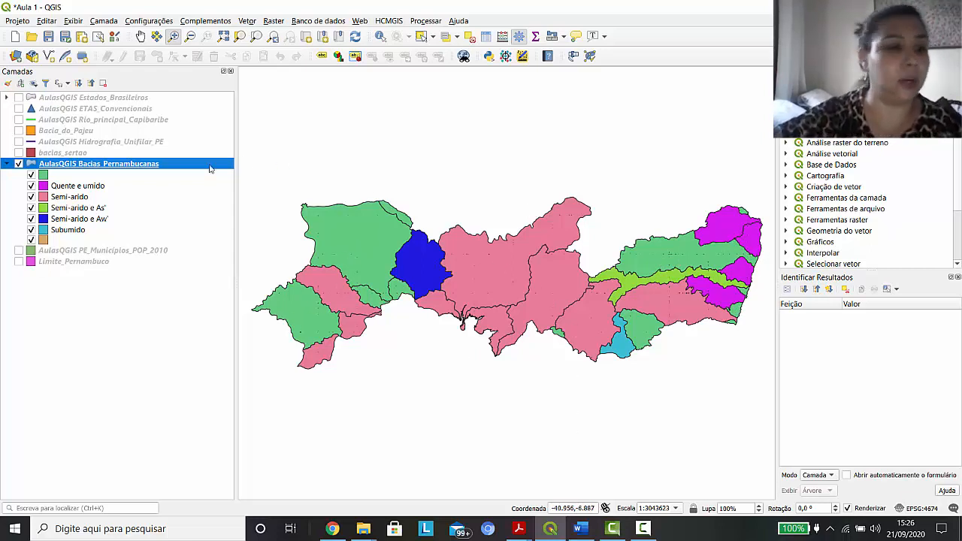
Change the Bacias_Pernambucanas category column to PRECIP_MED without reclassifying and apply the symbology
double_click(47, 164)
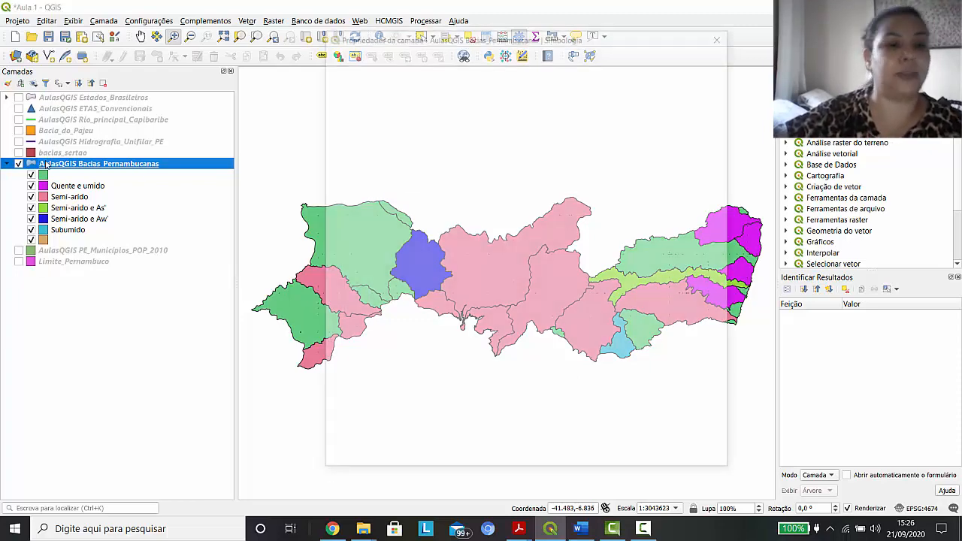
left_click(700, 71)
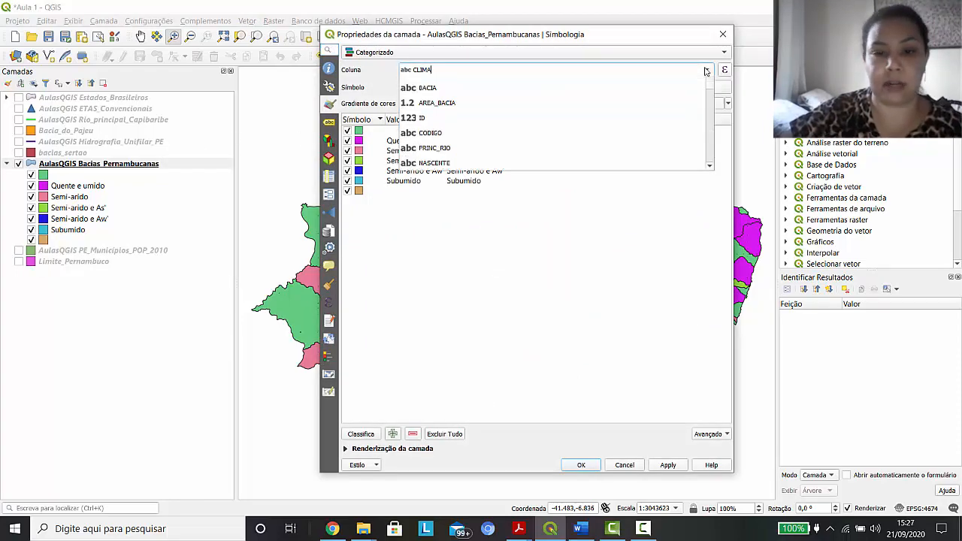
scroll(482, 197, "down", 2)
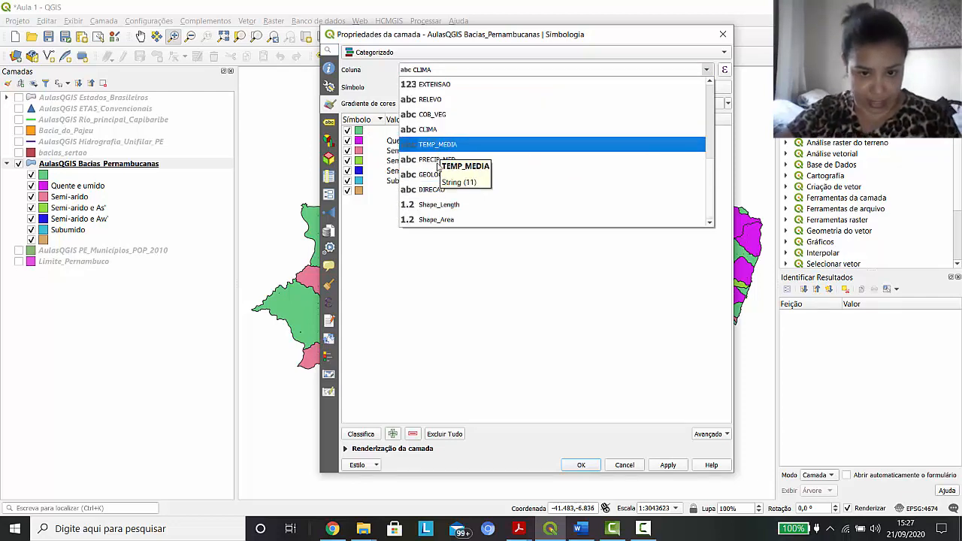
left_click(444, 160)
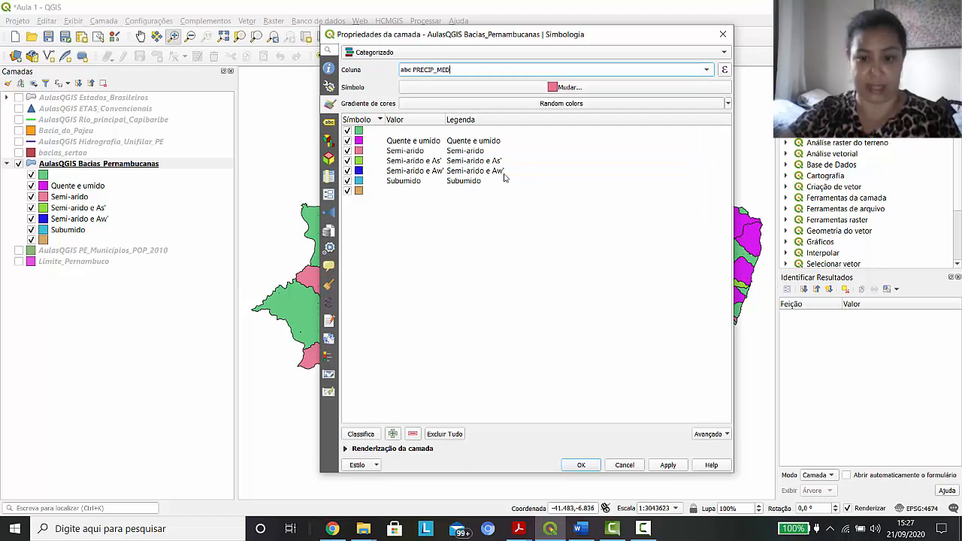
left_click(668, 465)
left_click(581, 465)
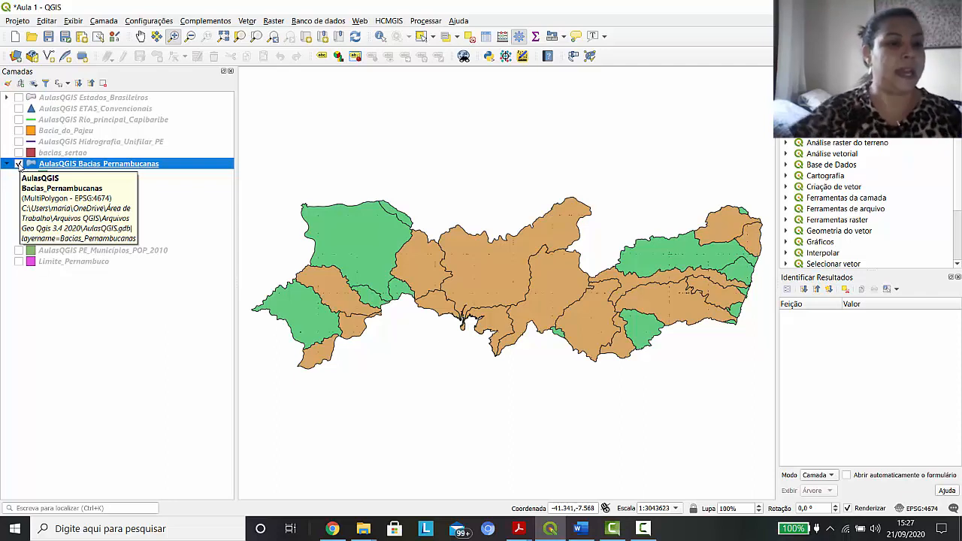
left_click(139, 335)
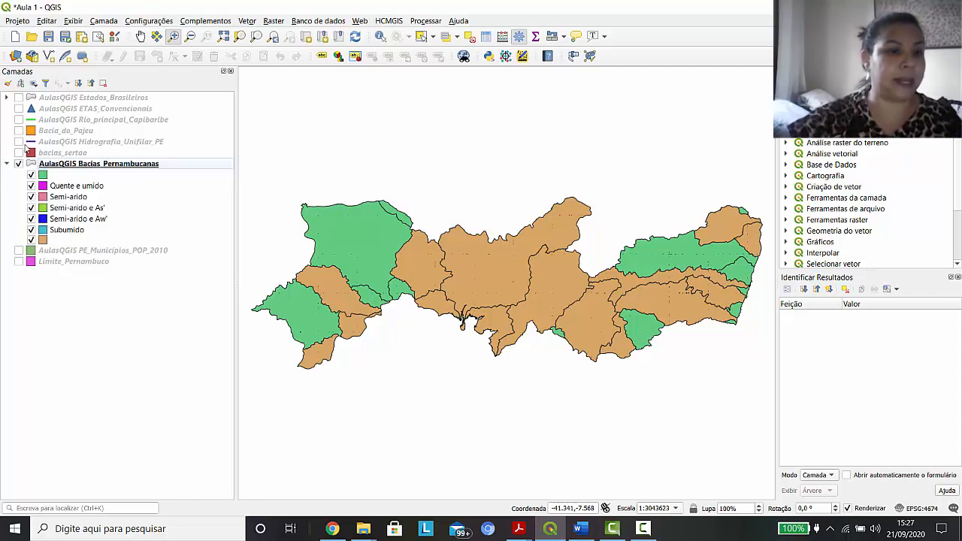
Hide Bacias_Pernambucanas, show Estados_Brasileiros and zoom the map to its full extent
left_click(18, 163)
left_click(19, 97)
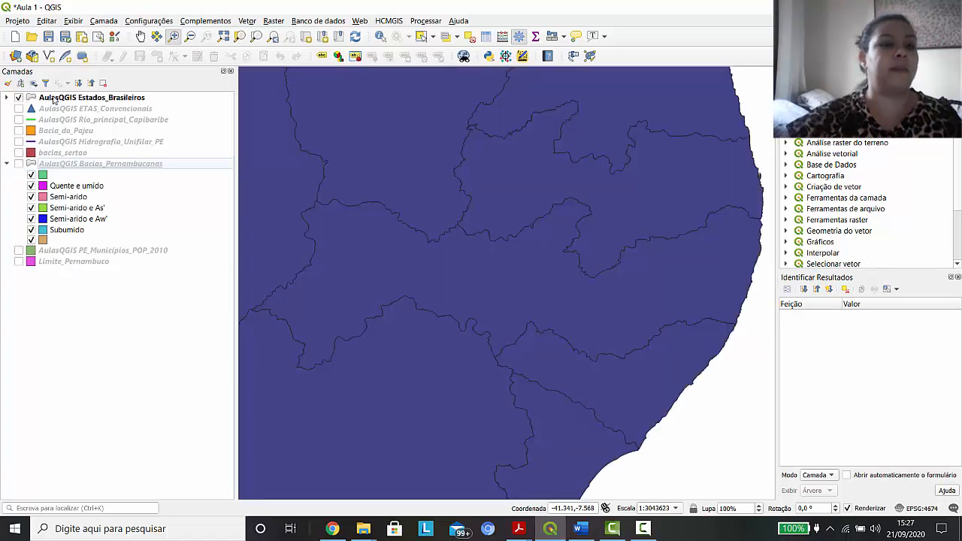
left_click(223, 36)
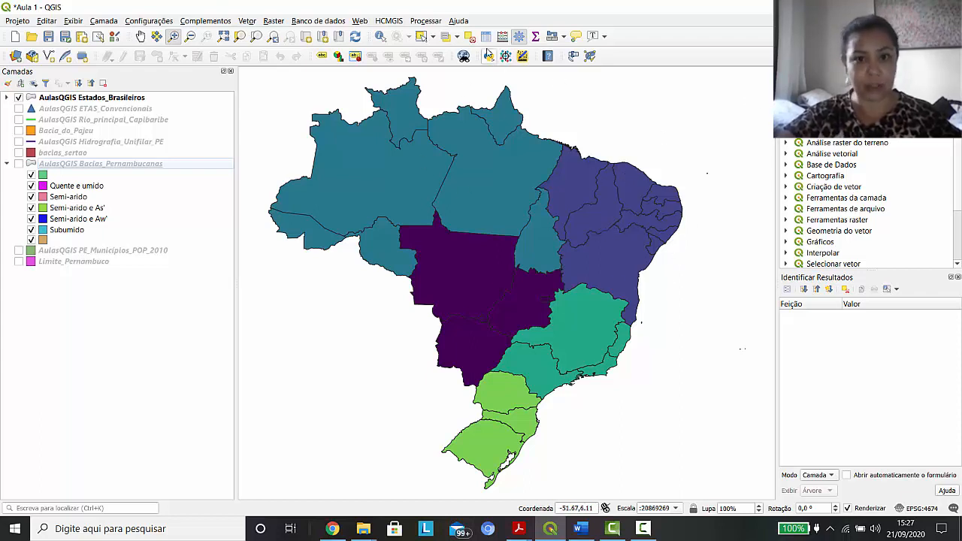
left_click(381, 37)
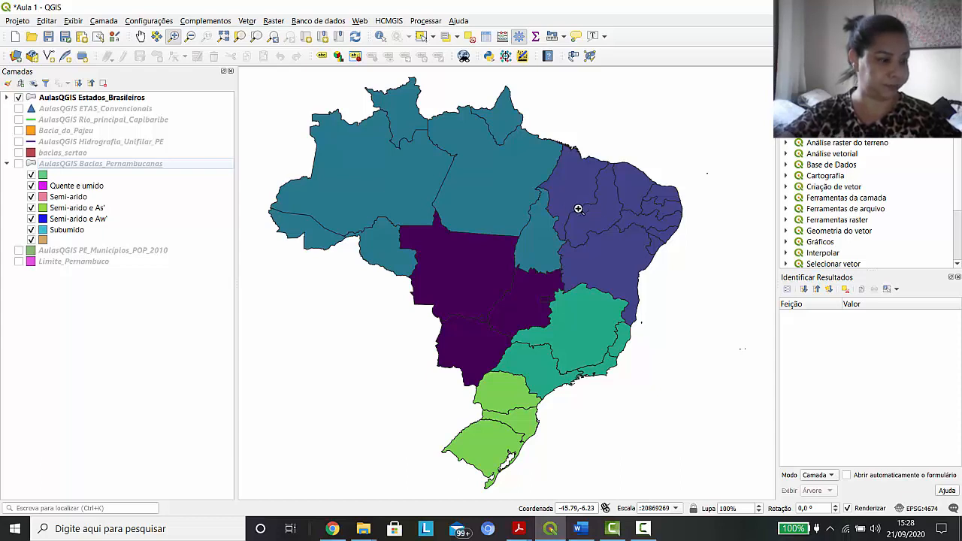
Label the Estados_Brasileiros layer with Rótulos simples using the NOME field
left_click(51, 99)
right_click(52, 98)
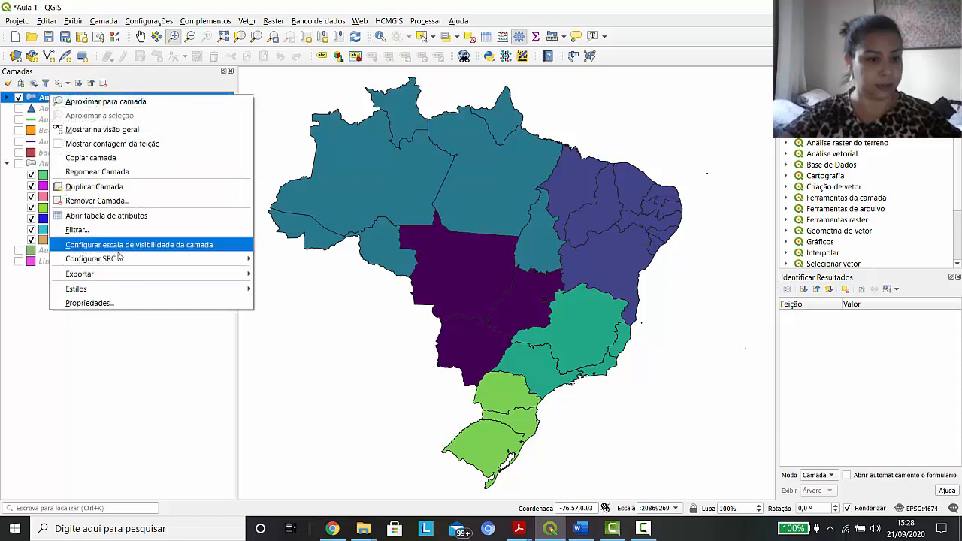
left_click(83, 308)
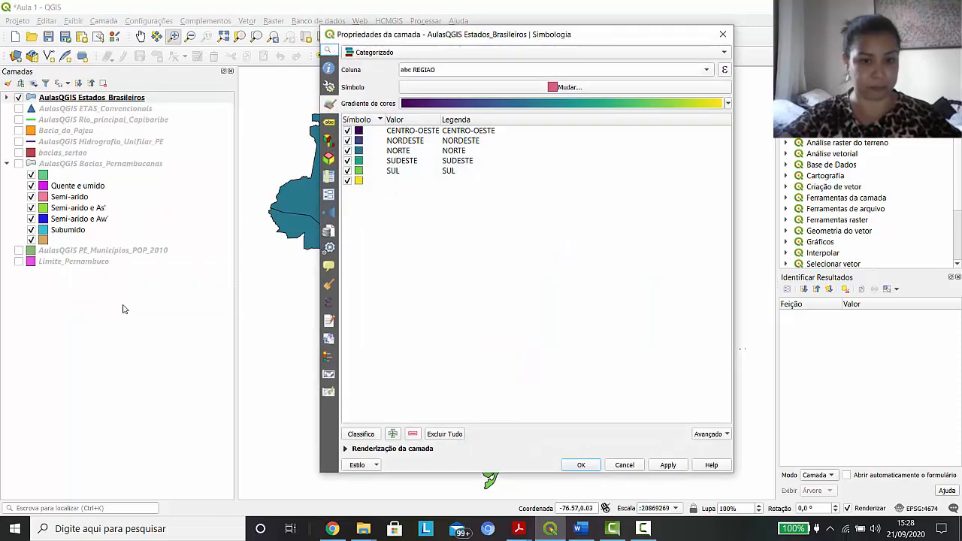
left_click(329, 124)
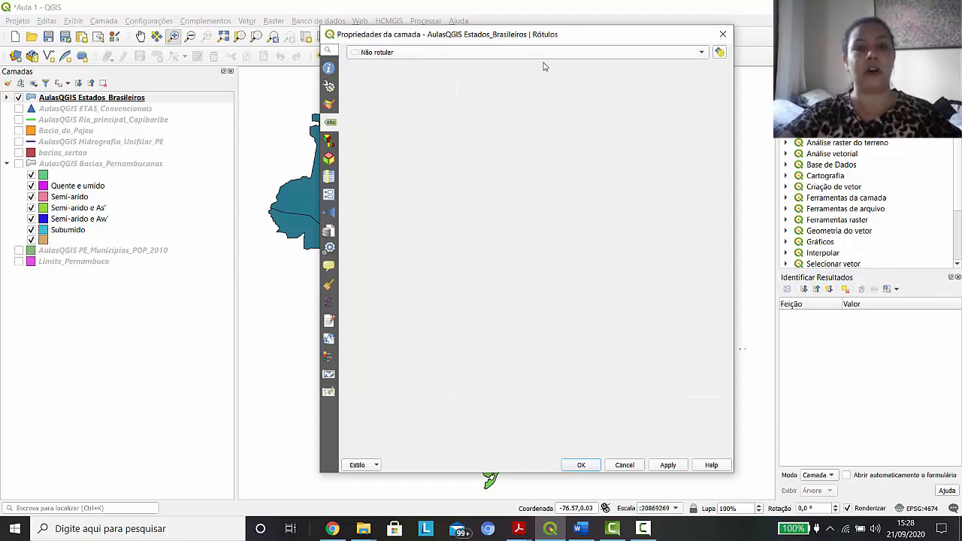
left_click(703, 54)
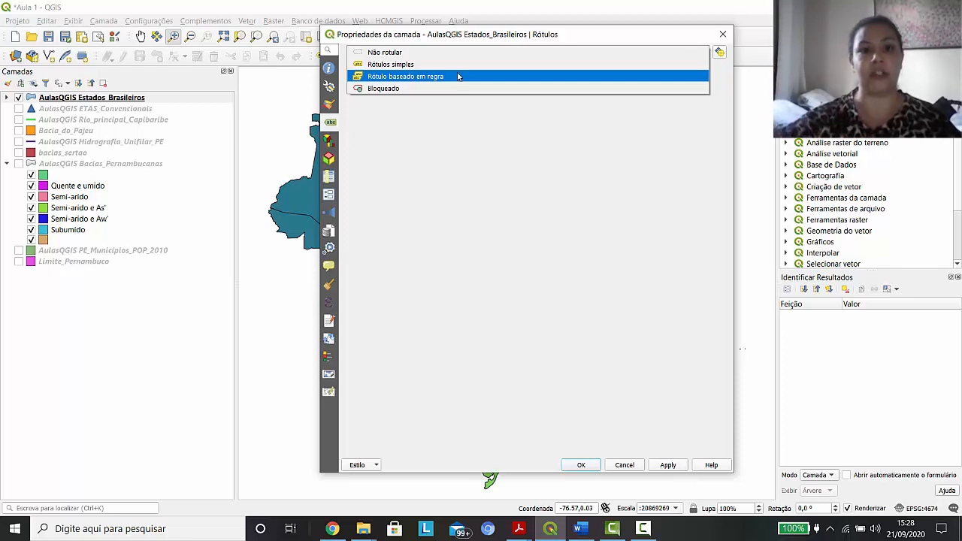
left_click(407, 69)
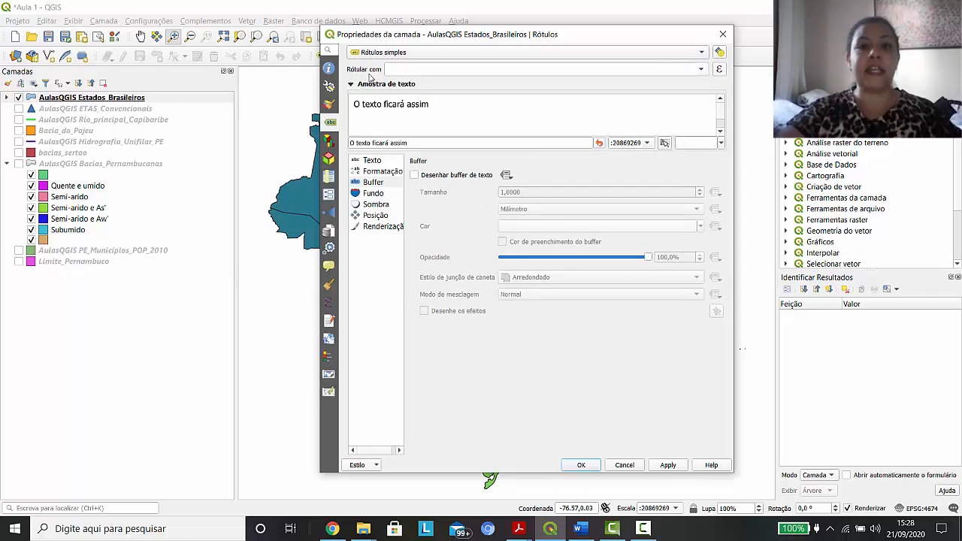
left_click(701, 69)
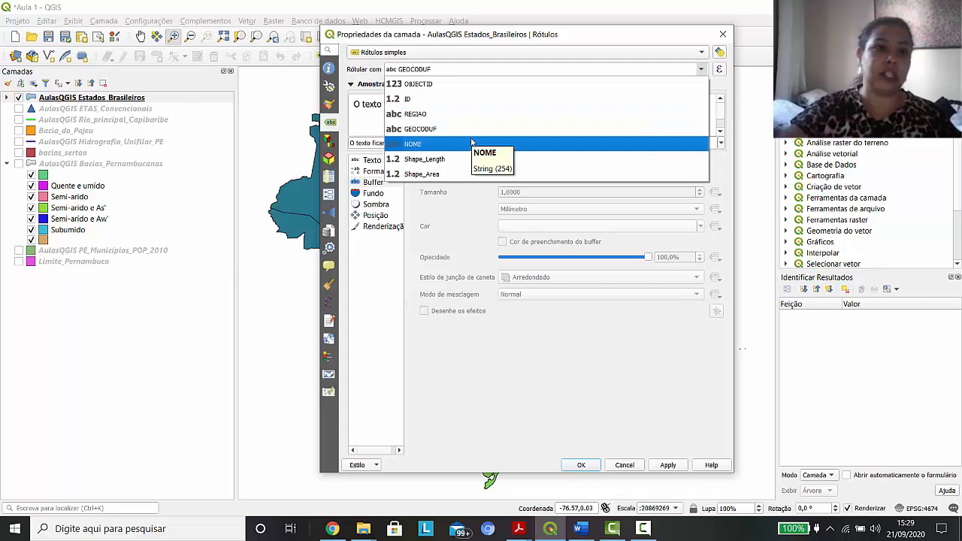
left_click(420, 144)
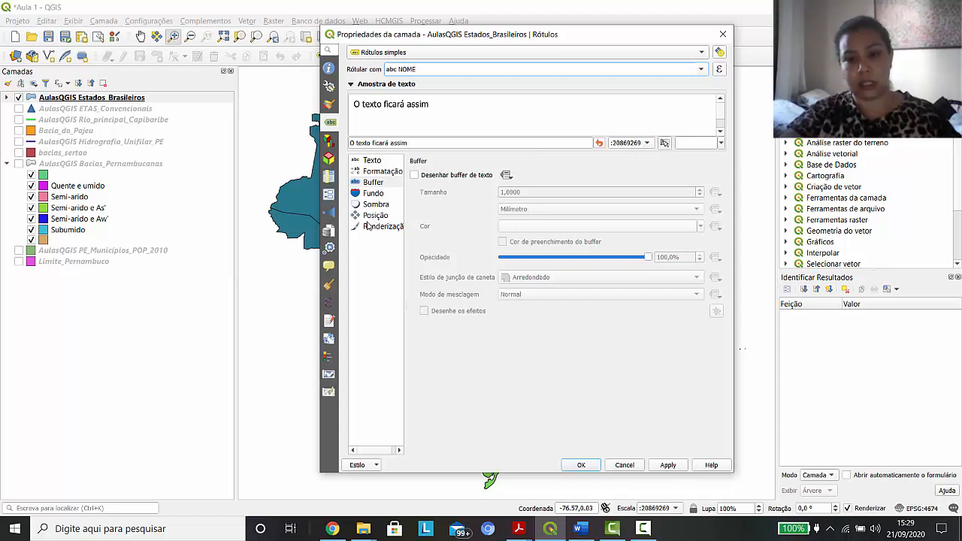
left_click(674, 471)
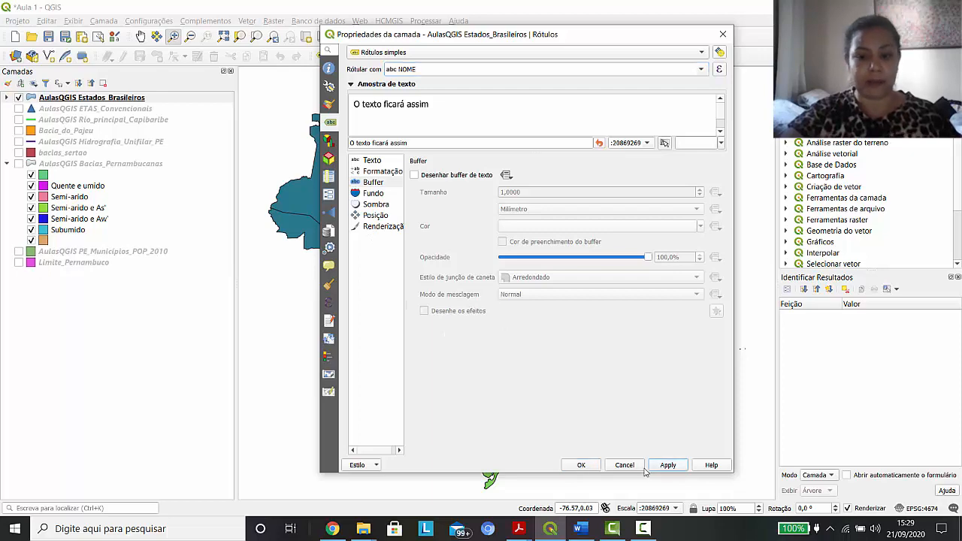
left_click(581, 465)
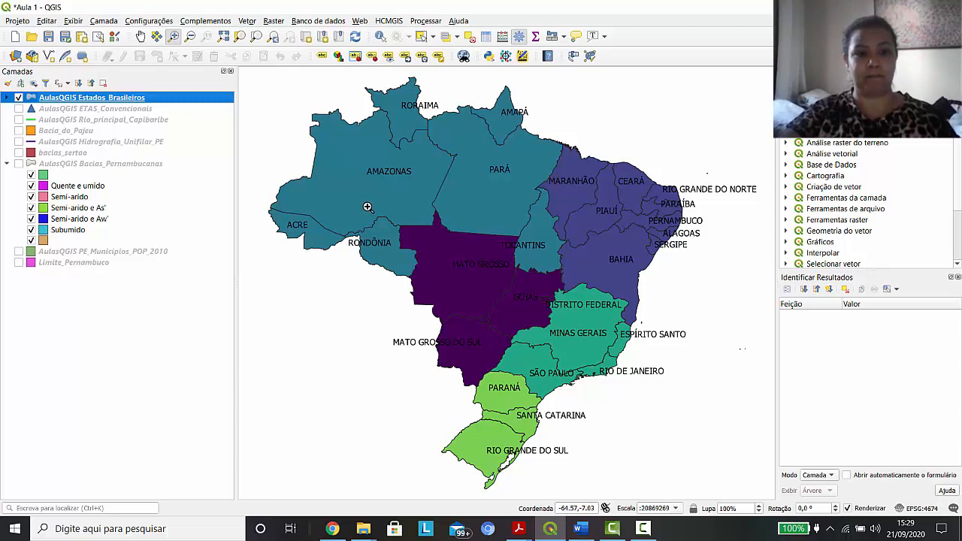
Set the text size of the Estados_Brasileiros labels to 8 points and apply it
right_click(125, 105)
left_click(98, 104)
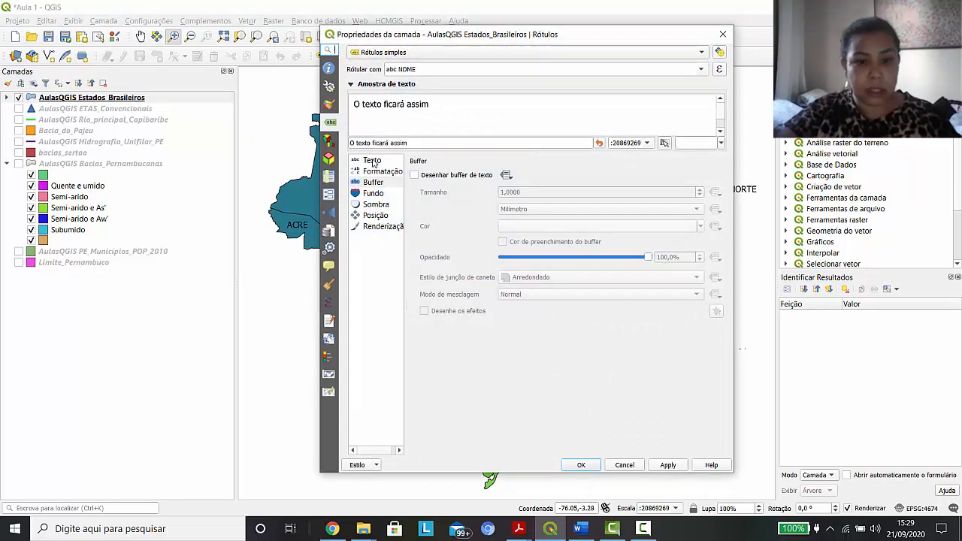
left_click(373, 162)
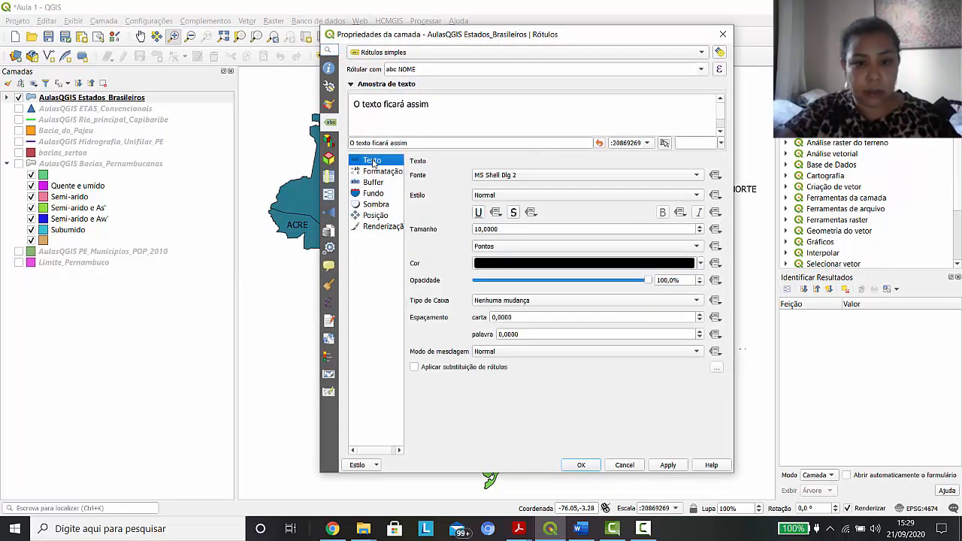
left_click(700, 233)
left_click(699, 233)
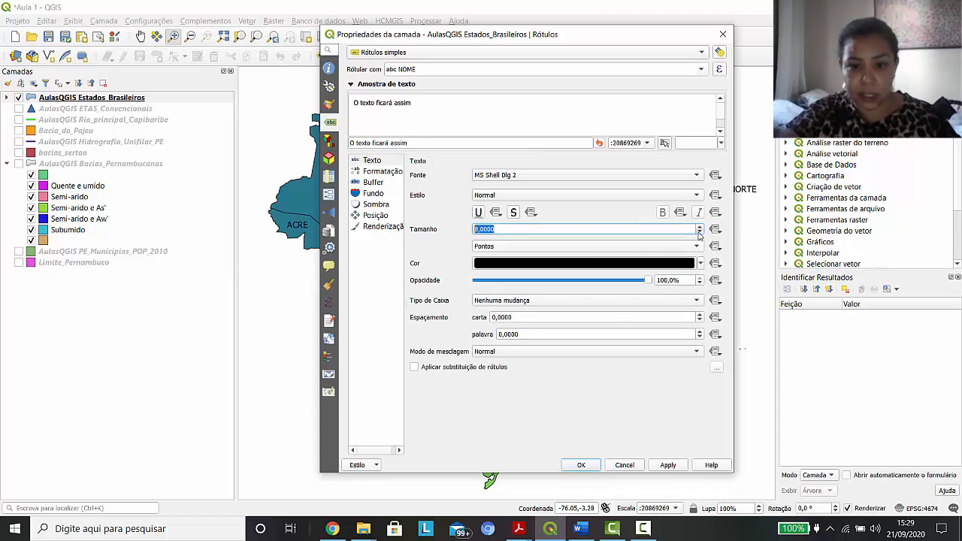
left_click(668, 465)
left_click(581, 465)
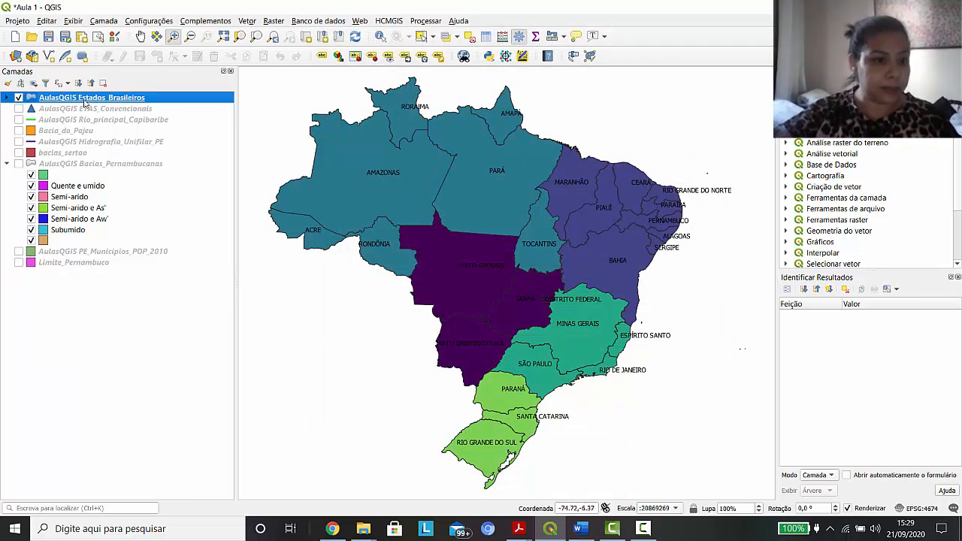
Set the Estados_Brasileiros label placement to Usando o perímetro
double_click(93, 98)
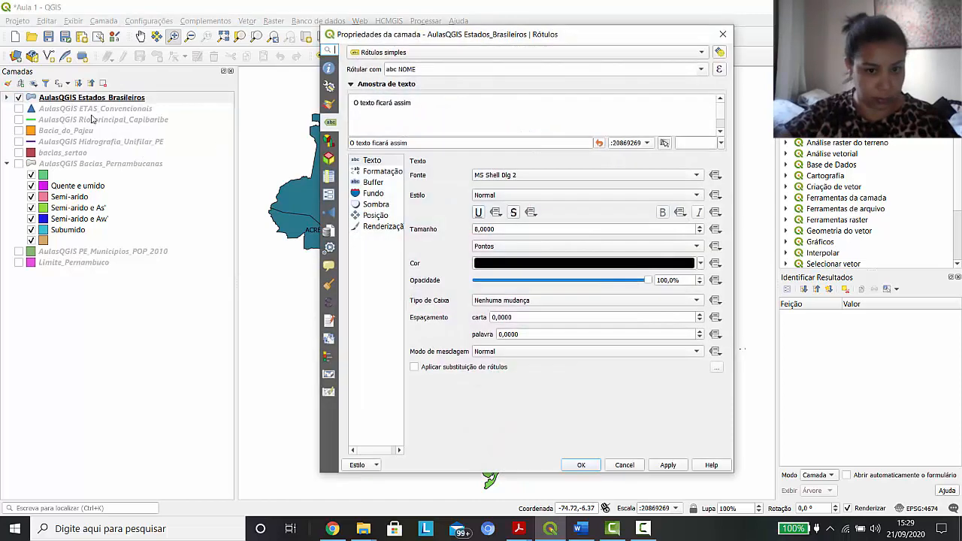
left_click(369, 216)
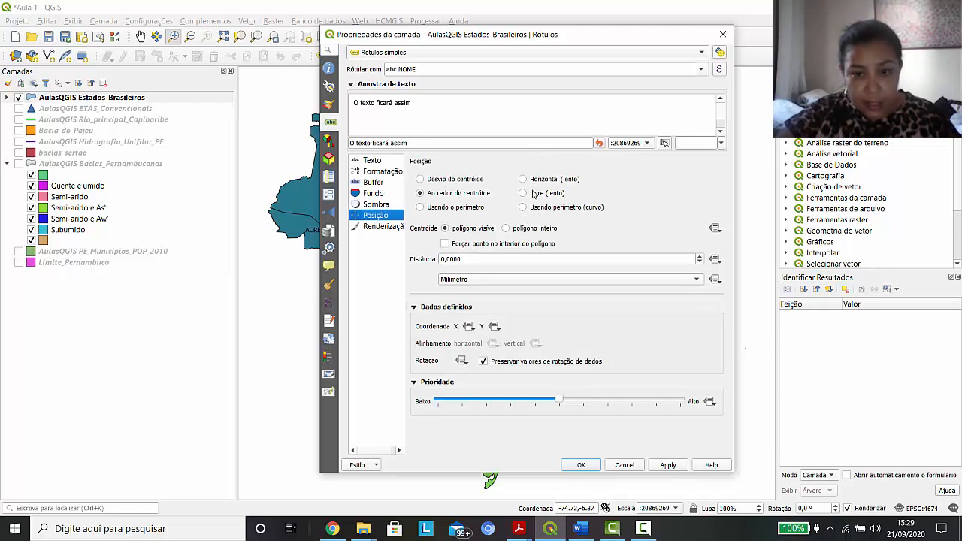
left_click(430, 206)
left_click(581, 465)
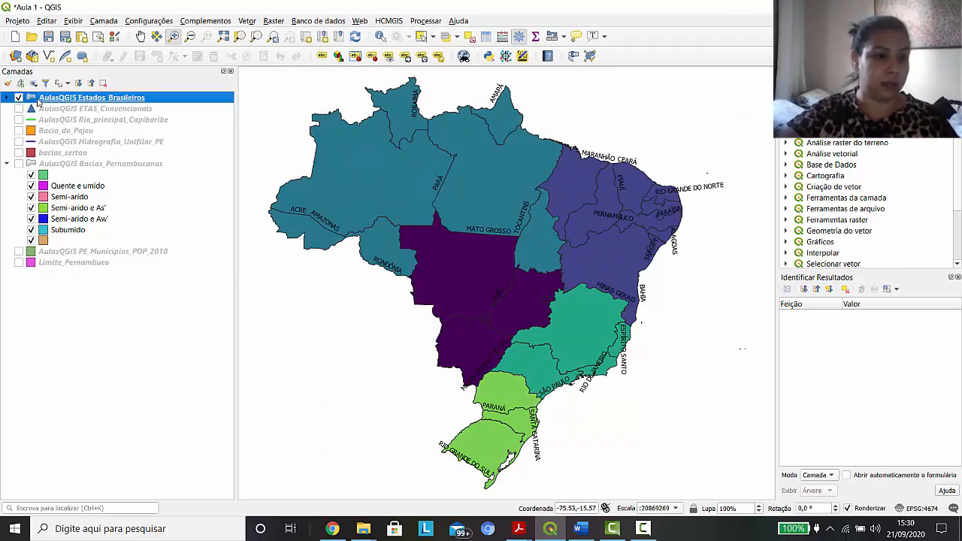
Set the Estados_Brasileiros label placement back to Ao redor do centróide
double_click(129, 97)
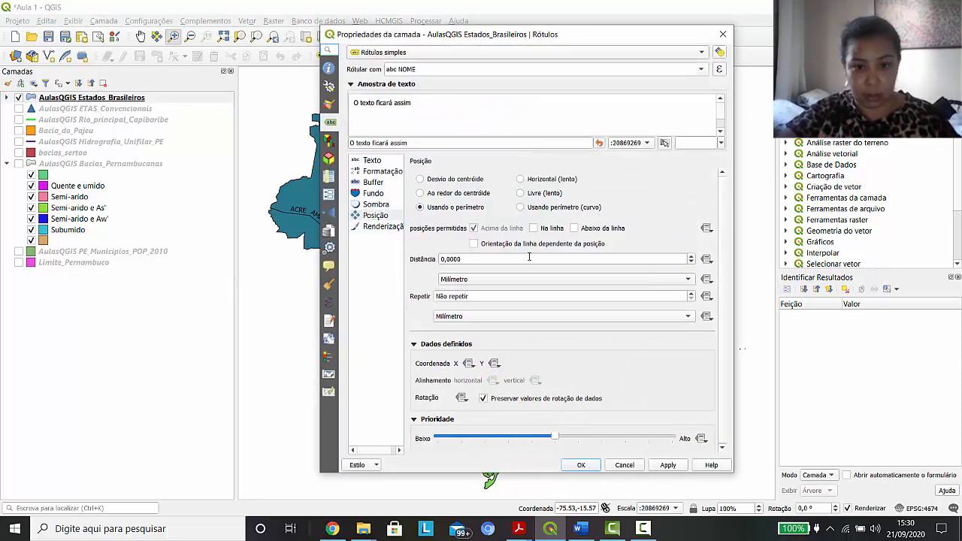
left_click(420, 193)
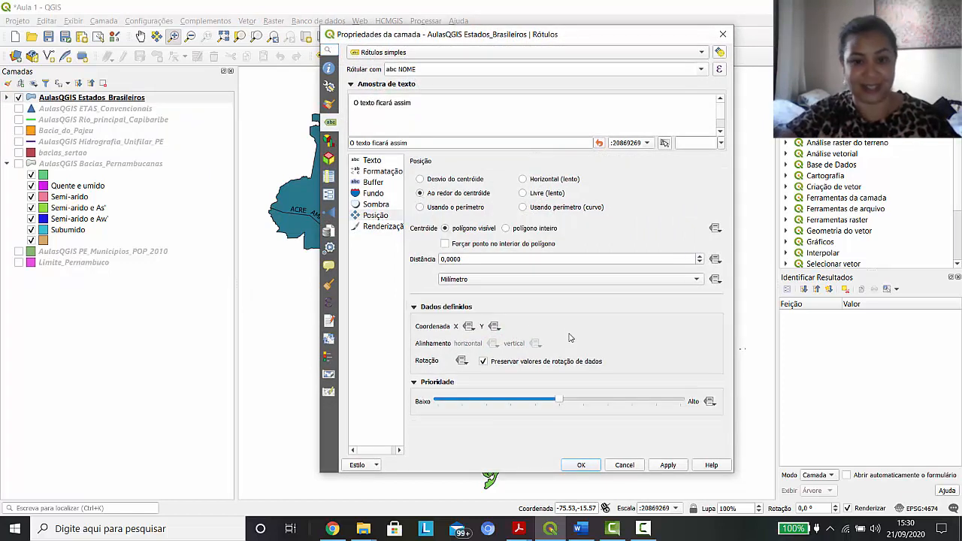
left_click(594, 465)
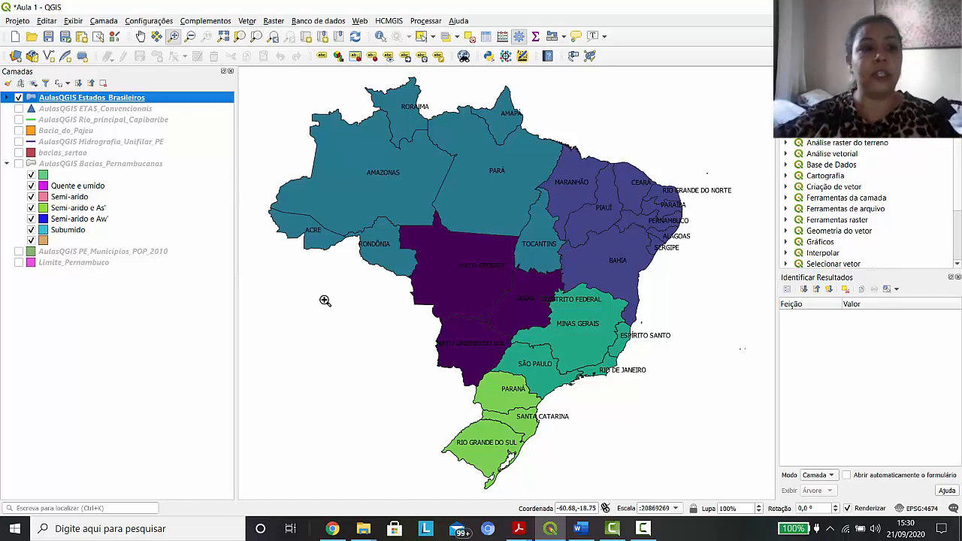
left_click(18, 21)
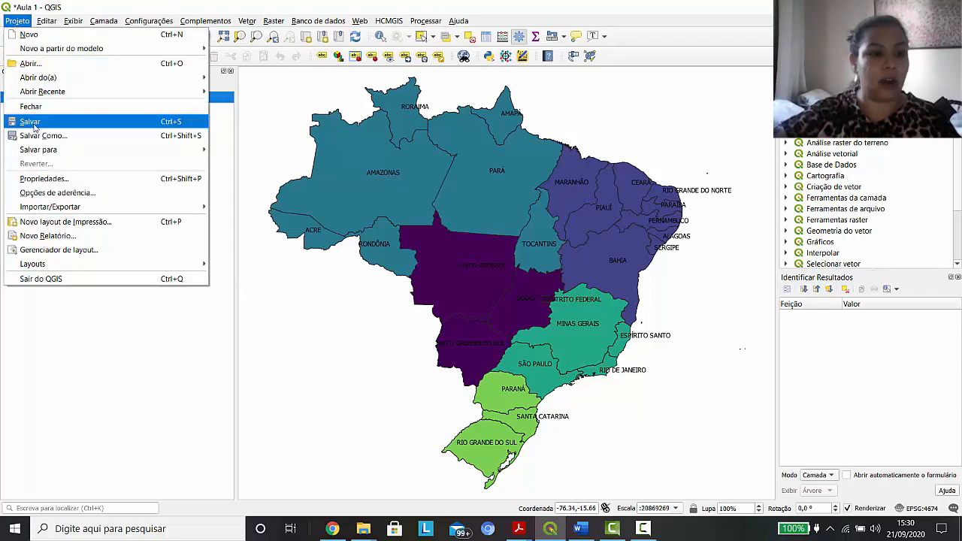
left_click(24, 22)
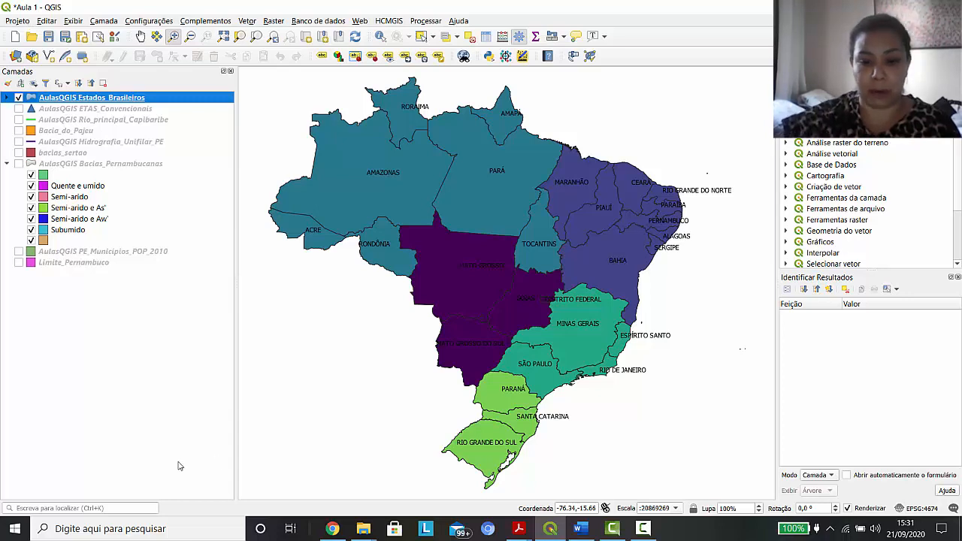
left_click(644, 529)
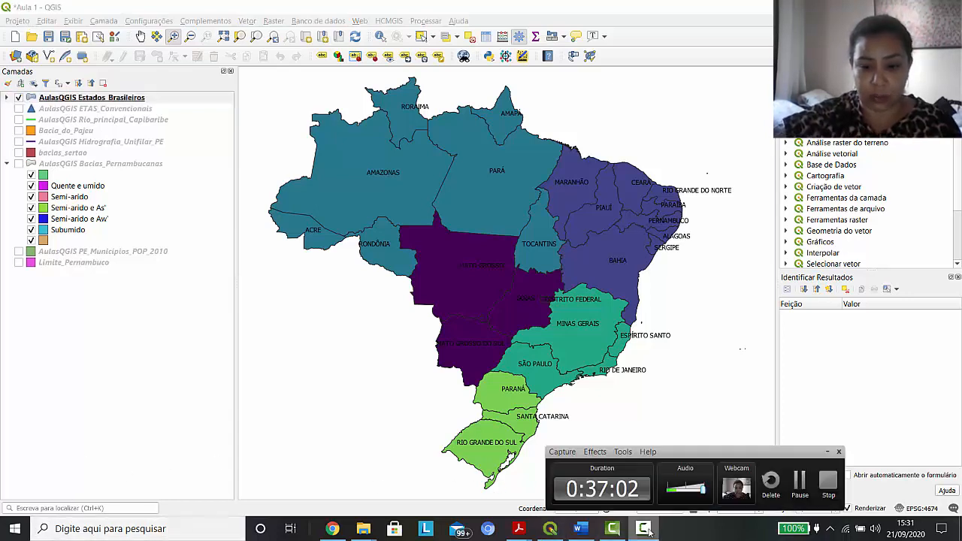